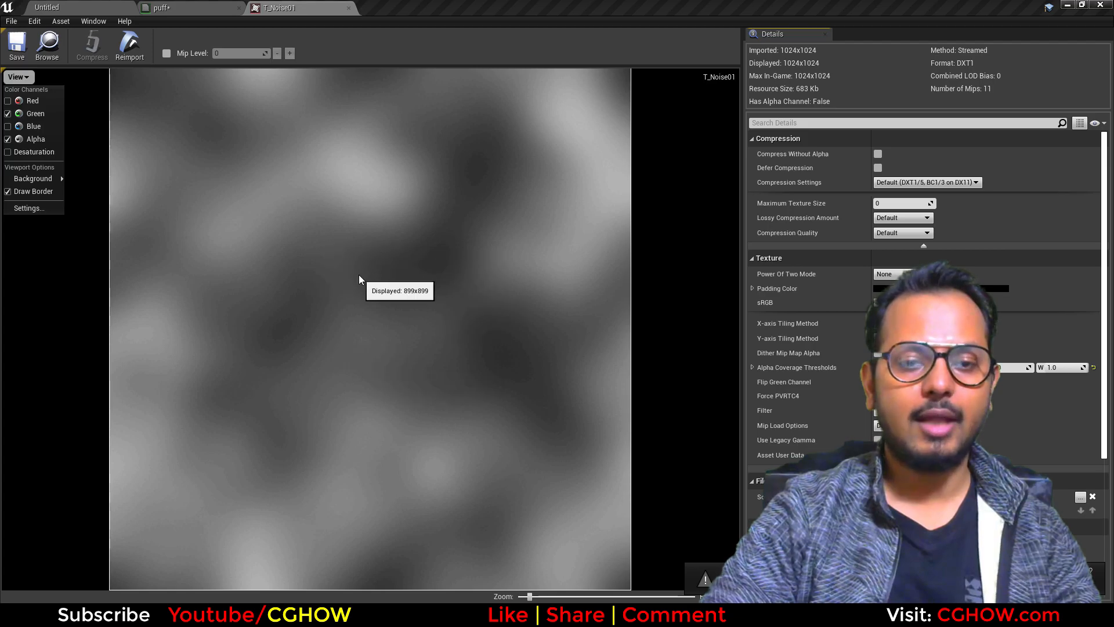
Close the T_Noise01 texture editor and add a Texture Sample node using T_Noise01 to the puff material graph.
{"action": "middle_click", "coordinate": [281, 3]}
{"action": "left_click", "coordinate": [90, 5]}
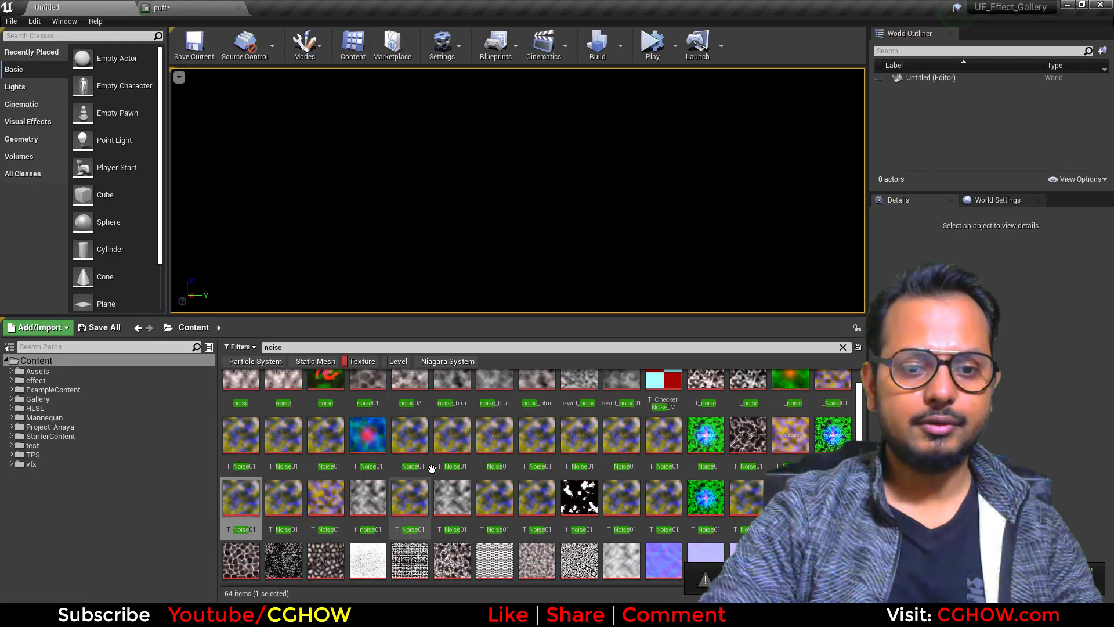
{"action": "left_click", "coordinate": [197, 8]}
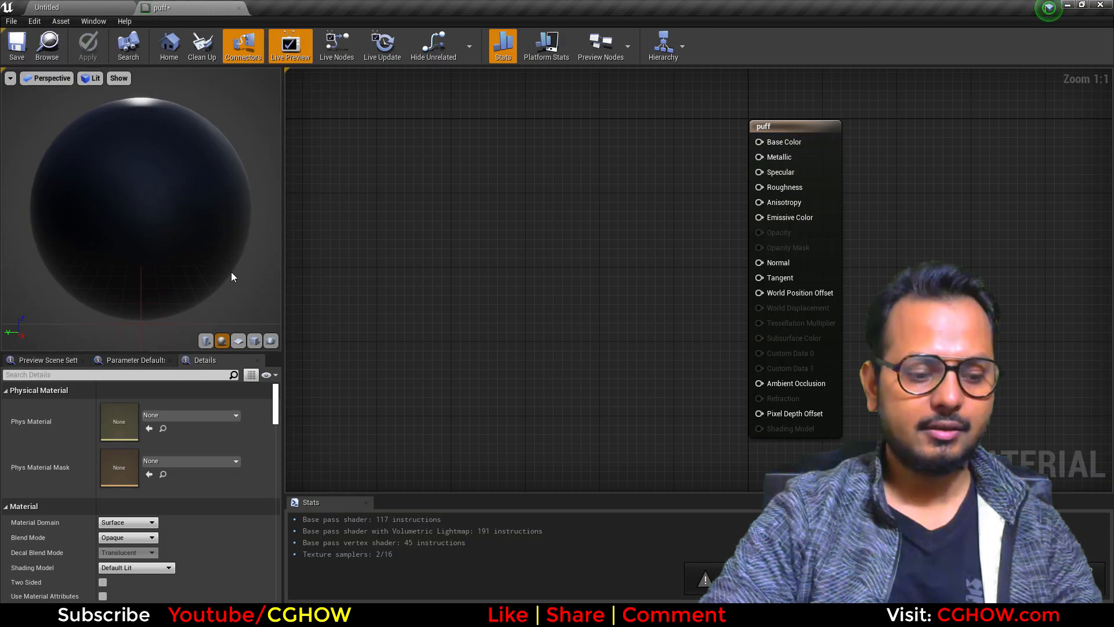
{"action": "key", "text": "t"}
{"action": "left_click", "coordinate": [449, 250]}
{"action": "key", "text": "ctrl+w"}
{"action": "left_click_drag", "start_coordinate": [517, 375], "coordinate": [616, 401]}
{"action": "key", "text": "Delete"}
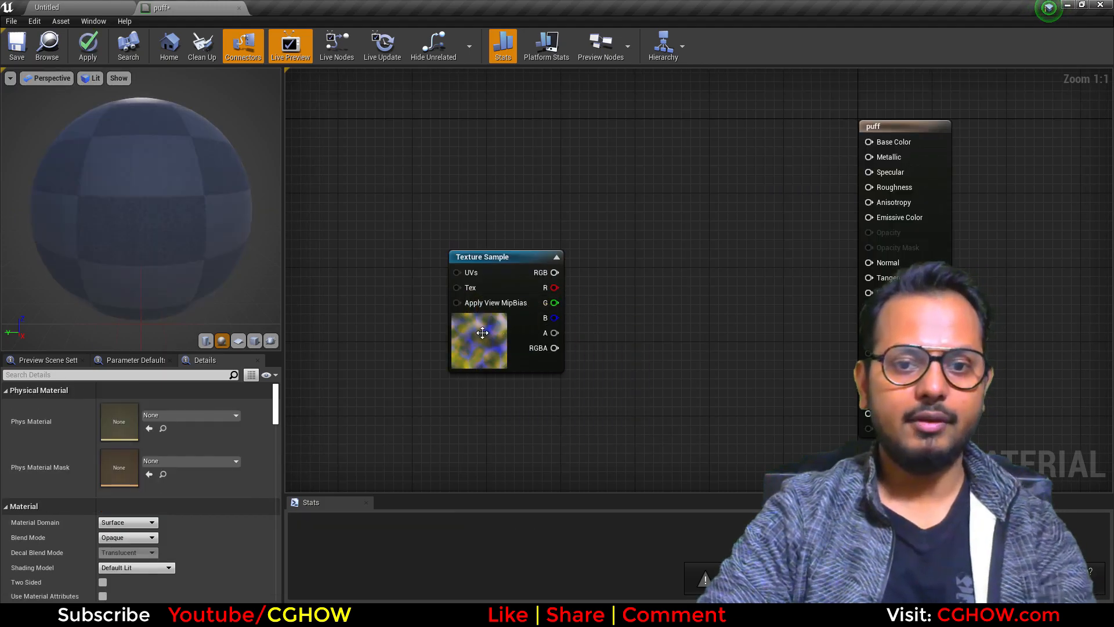
{"action": "left_click_drag", "start_coordinate": [482, 333], "coordinate": [400, 379]}
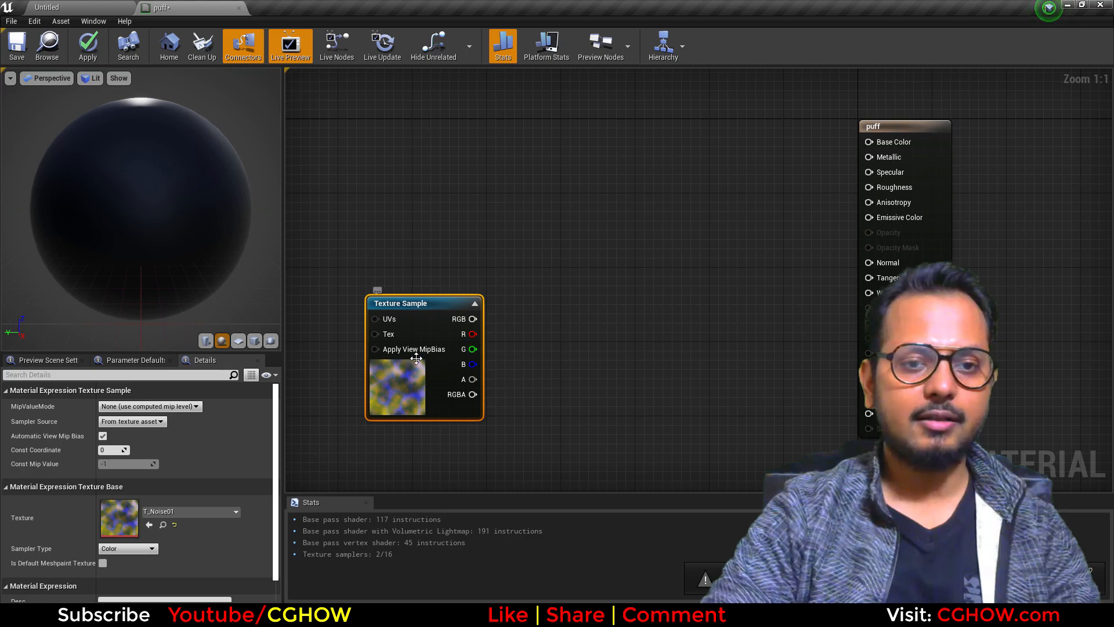
{"action": "right_click_drag", "start_coordinate": [426, 215], "coordinate": [339, 206]}
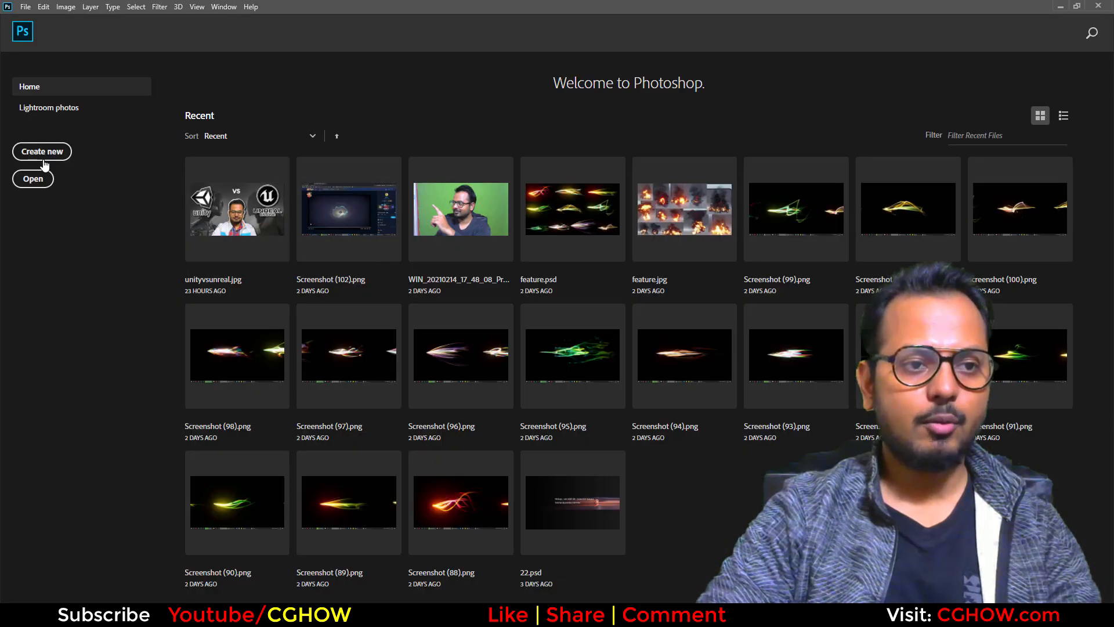
Switch to Photoshop, create a 1024 by 1024 px document and fill its background with black.
{"action": "left_click", "coordinate": [42, 152]}
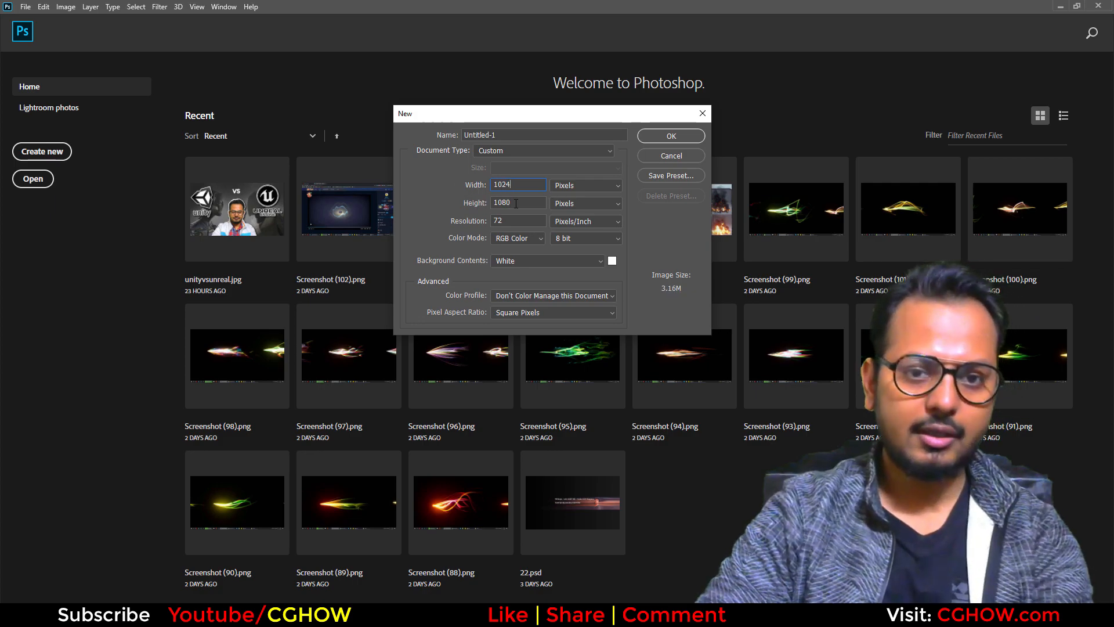
{"action": "left_click", "coordinate": [652, 138]}
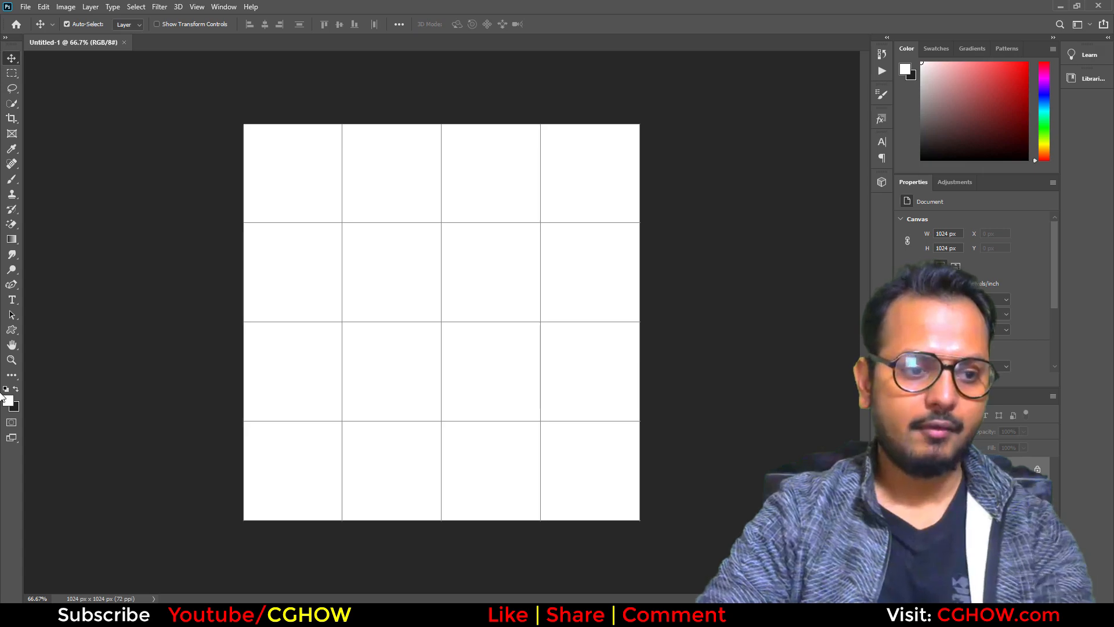
{"action": "key", "text": "ctrl+BackSpace"}
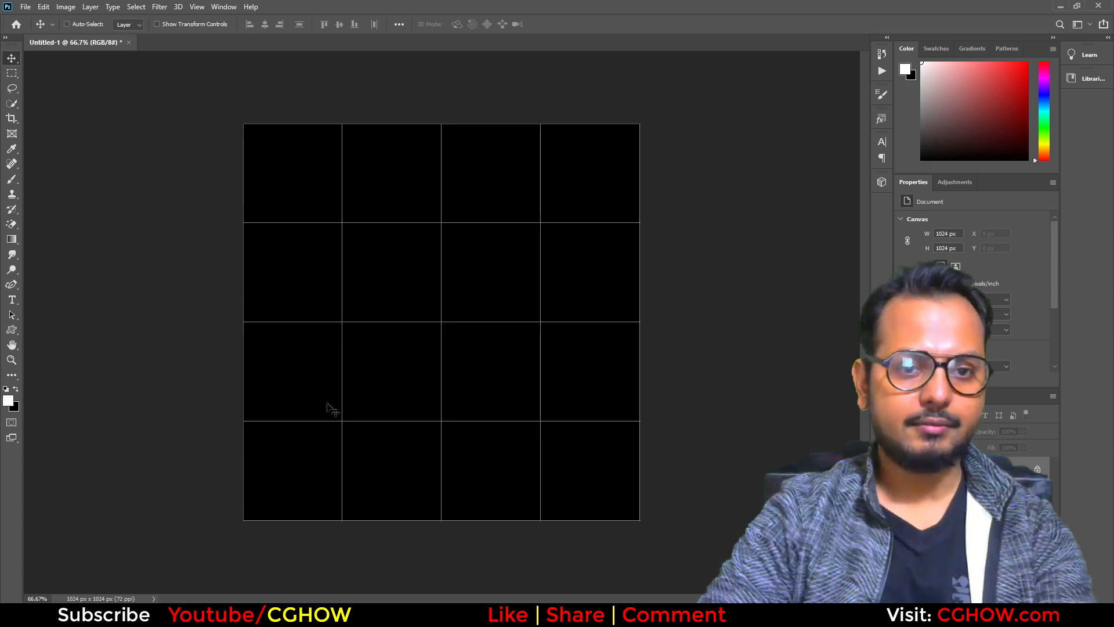
Add a new layer and draw a circular selection about 761 px across near the middle of the canvas.
{"action": "key", "text": "ctrl+shift+alt+n"}
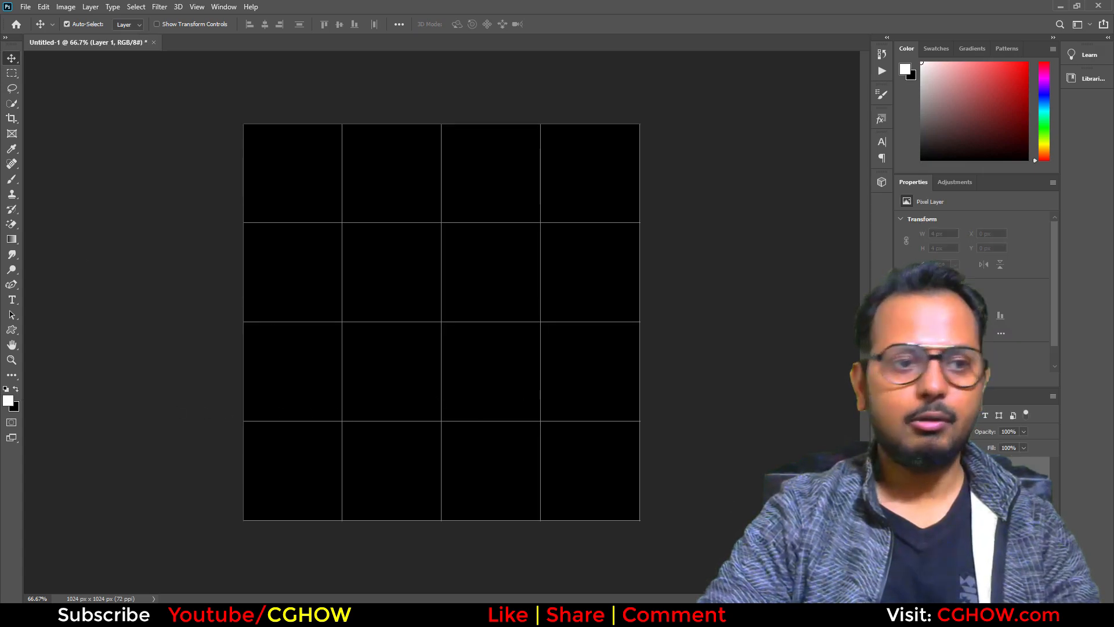
{"action": "left_click", "coordinate": [10, 91]}
{"action": "left_click", "coordinate": [13, 75]}
{"action": "left_click", "coordinate": [65, 86]}
{"action": "left_click_drag", "start_coordinate": [309, 172], "coordinate": [604, 466], "text": "shift"}
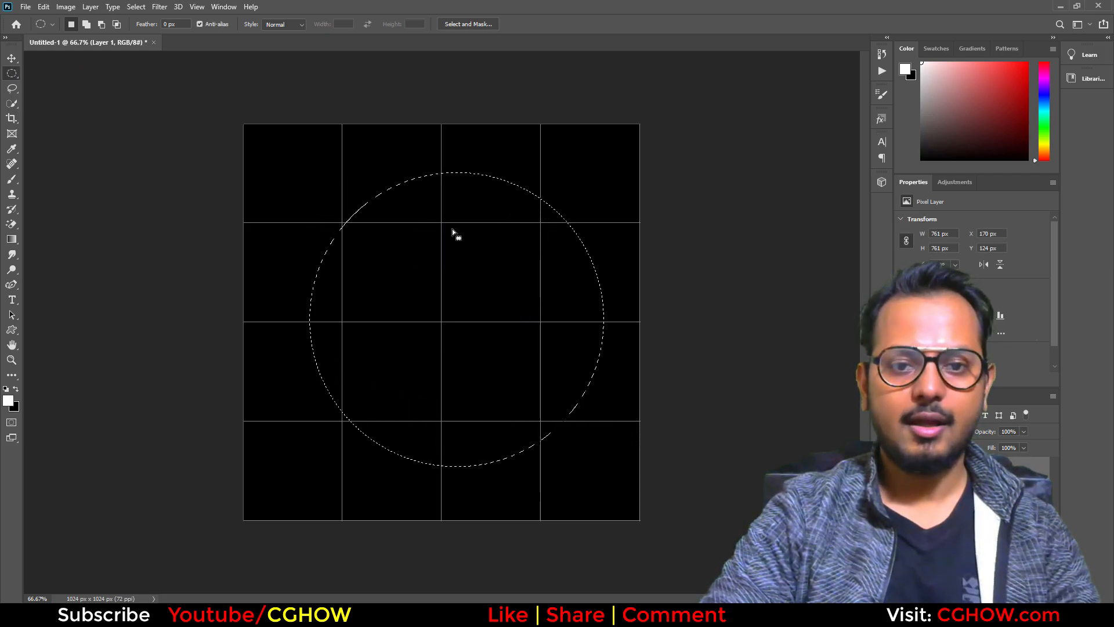
Stroke the circular selection with a thick white line on the inside and deselect it.
{"action": "right_click", "coordinate": [452, 232]}
{"action": "left_click", "coordinate": [464, 378]}
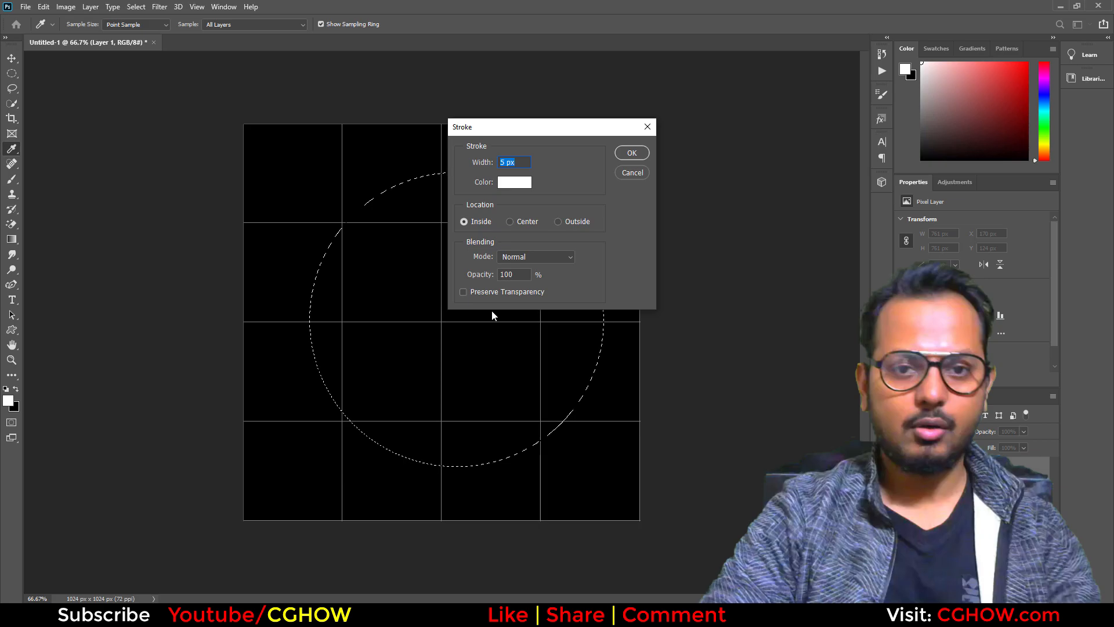
{"action": "left_click", "coordinate": [629, 154]}
{"action": "key", "text": "ctrl+d"}
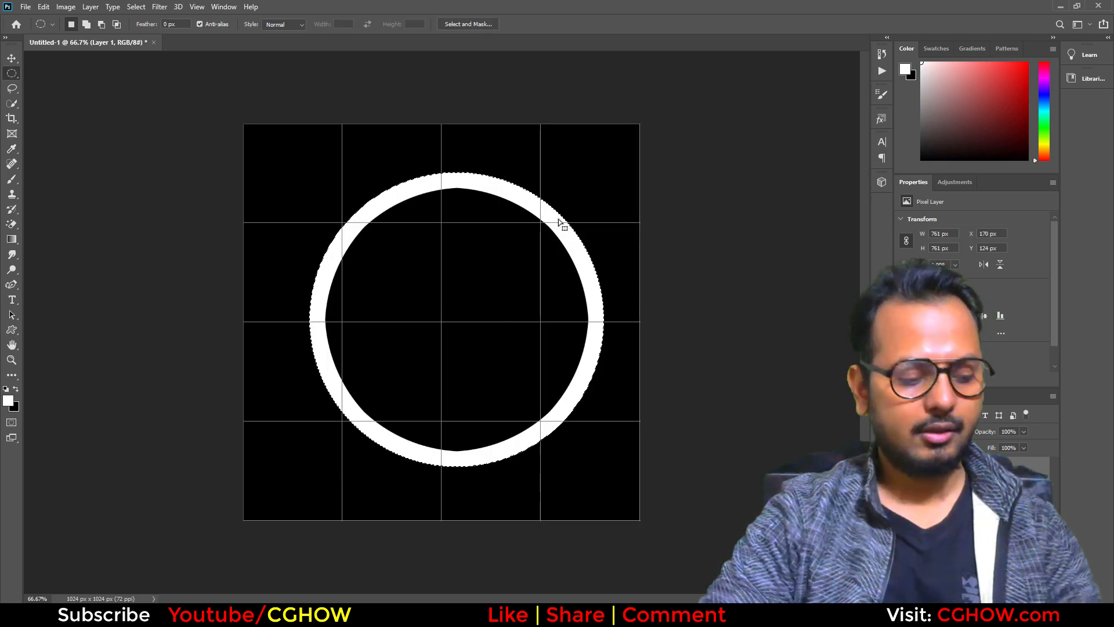
Centre the white ring on the canvas and scale it down slightly with Free Transform.
{"action": "key", "text": "ctrl+t"}
{"action": "left_click_drag", "start_coordinate": [479, 335], "coordinate": [412, 284]}
{"action": "left_click_drag", "start_coordinate": [537, 420], "coordinate": [541, 460]}
{"action": "key", "text": "Return"}
Apply a Gaussian Blur with a radius of 52.4 pixels to the ring layer.
{"action": "key", "text": "m"}
{"action": "left_click", "coordinate": [163, 11]}
{"action": "mouse_move", "coordinate": [244, 139]}
{"action": "left_click", "coordinate": [343, 180]}
{"action": "left_click_drag", "start_coordinate": [578, 305], "coordinate": [628, 305]}
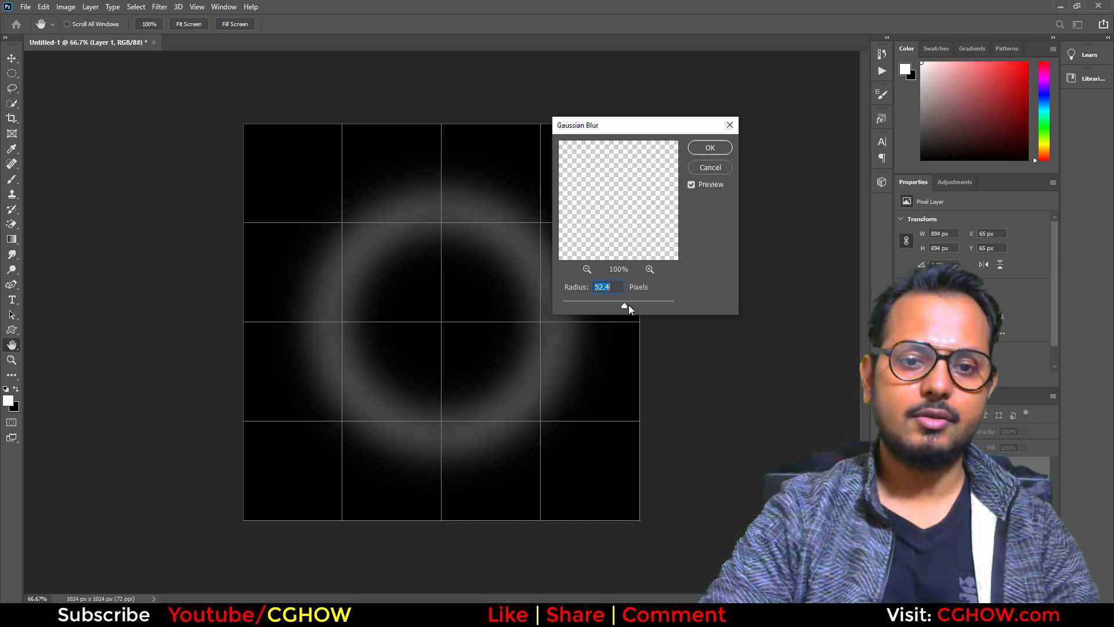
{"action": "left_click", "coordinate": [709, 148]}
{"action": "key", "text": "m"}
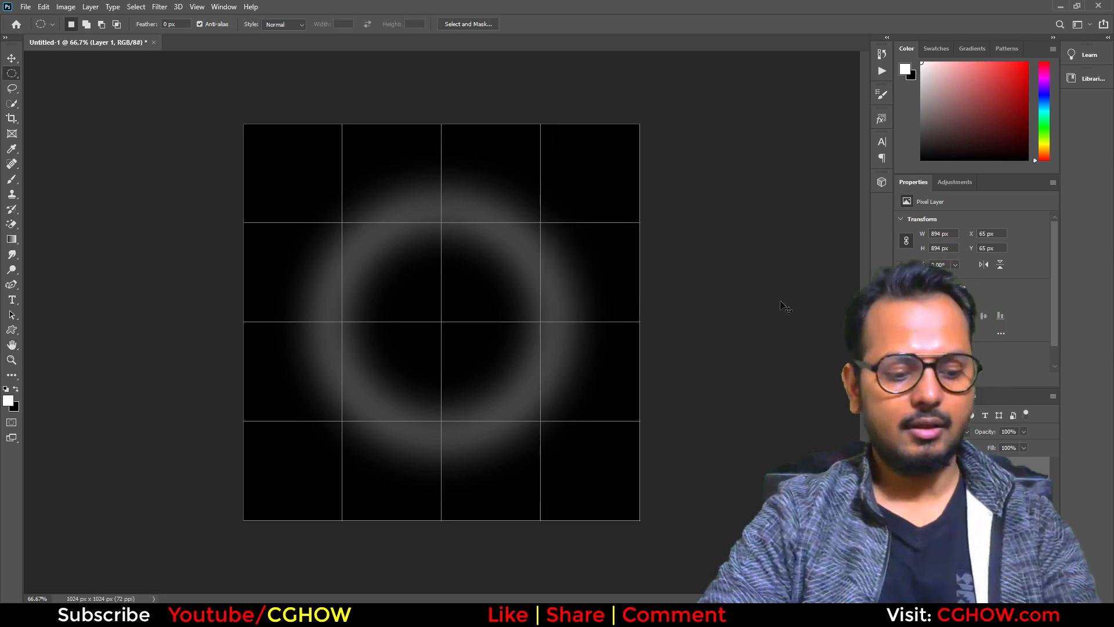
Brighten the ring by duplicating its layer twice, and merge all layers with the grid hidden.
{"action": "key", "text": "ctrl+j"}
{"action": "key", "text": "ctrl+j"}
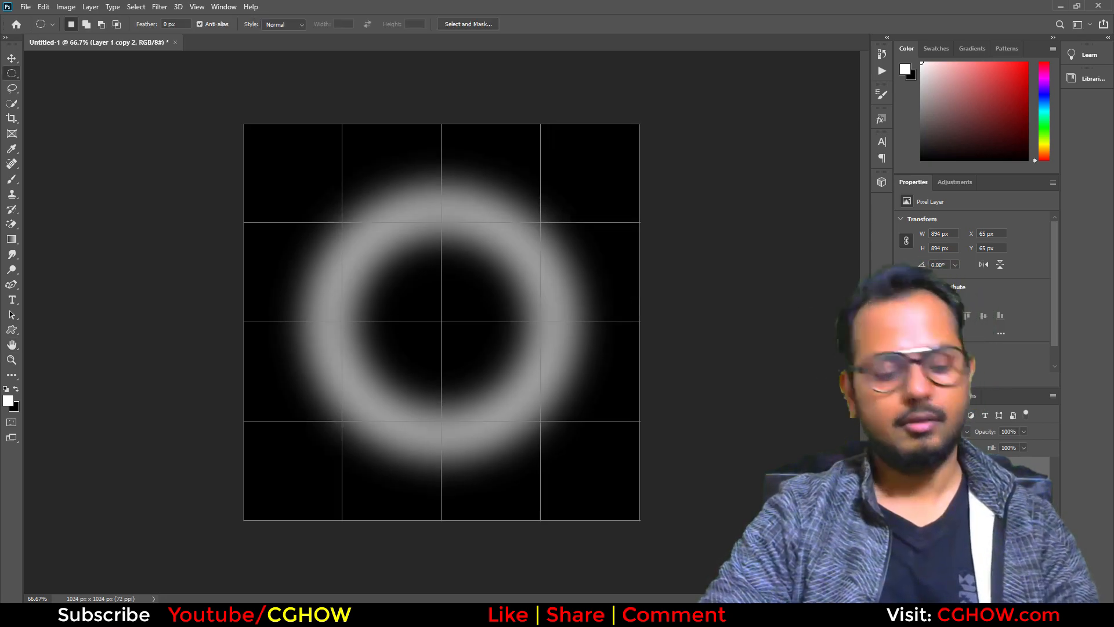
{"action": "key", "text": "ctrl+apostrophe"}
{"action": "key", "text": "ctrl+shift+e"}
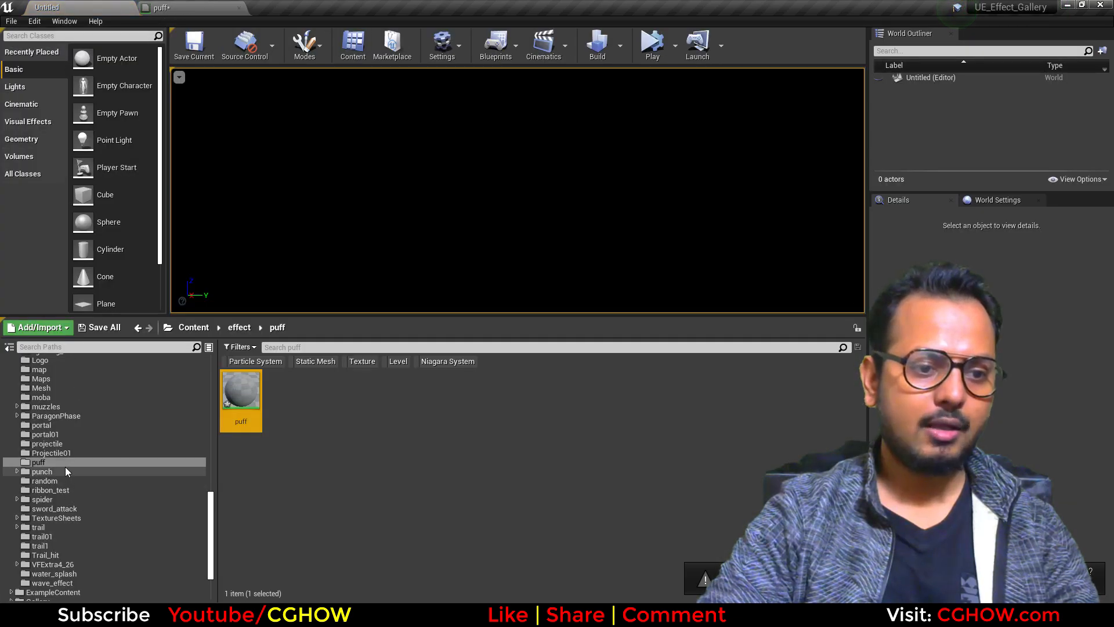
Switch to Unreal Editor, show the puff content folder in Explorer and copy its path.
{"action": "right_click", "coordinate": [65, 467]}
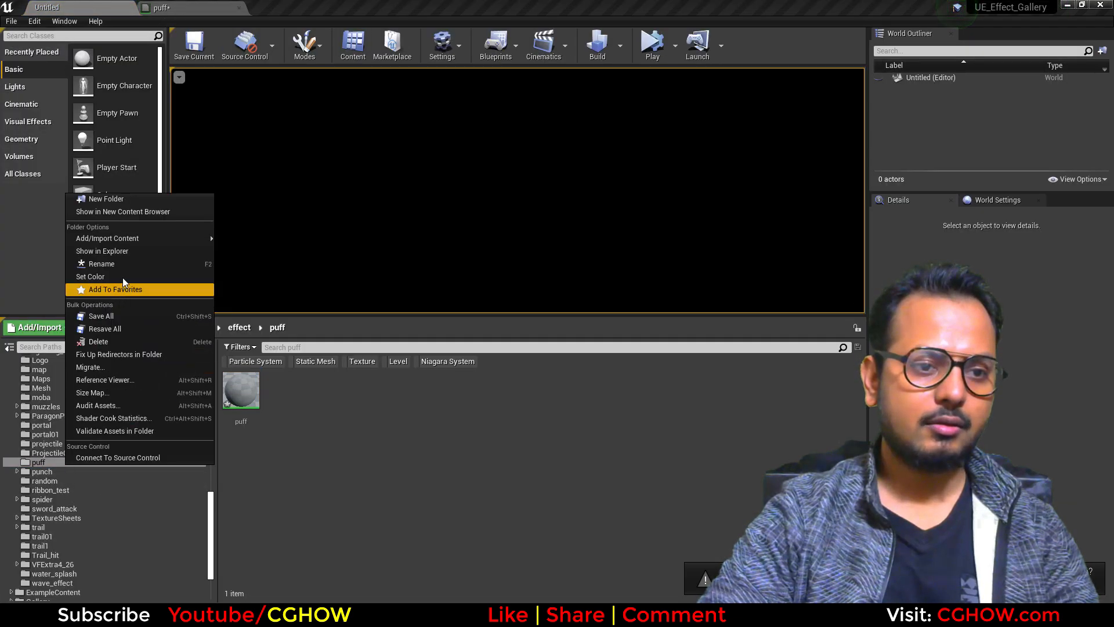
{"action": "left_click", "coordinate": [126, 254]}
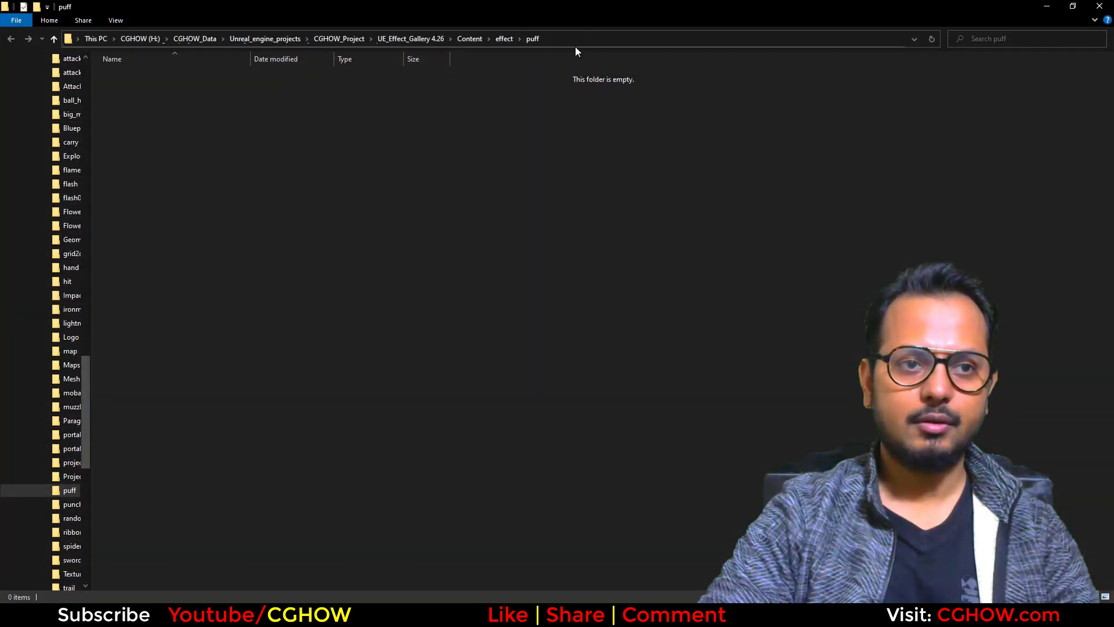
{"action": "left_click", "coordinate": [581, 40]}
{"action": "key", "text": "ctrl+c"}
{"action": "left_click", "coordinate": [210, 614]}
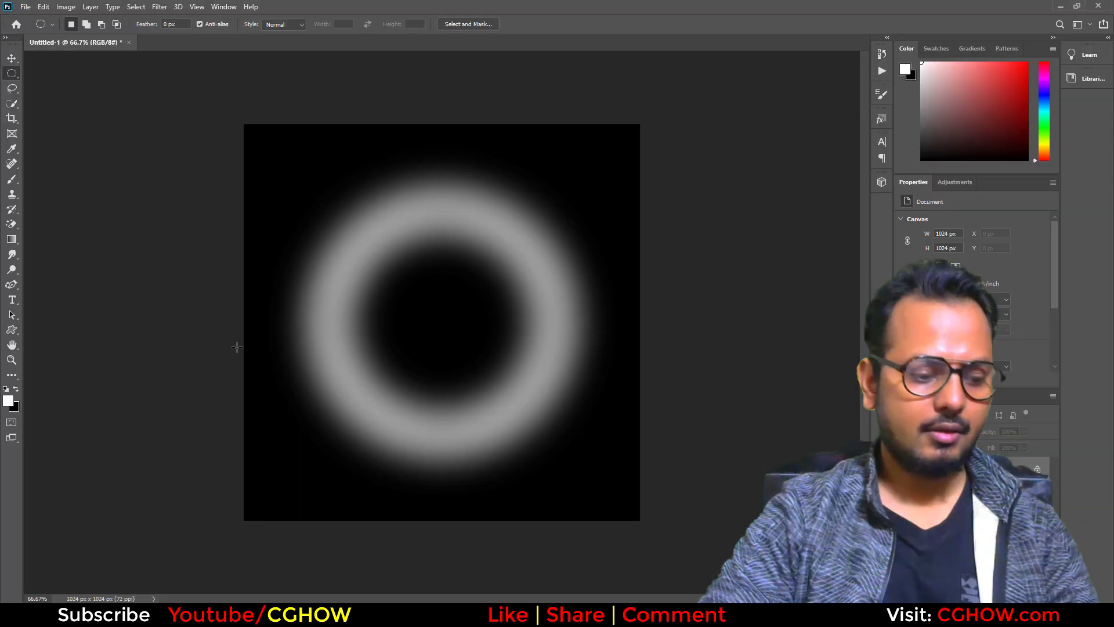
Save the Photoshop ring image as puff_ring in Targa format inside the project's effect\puff folder.
{"action": "key", "text": "ctrl+s"}
{"action": "key", "text": "ctrl+v"}
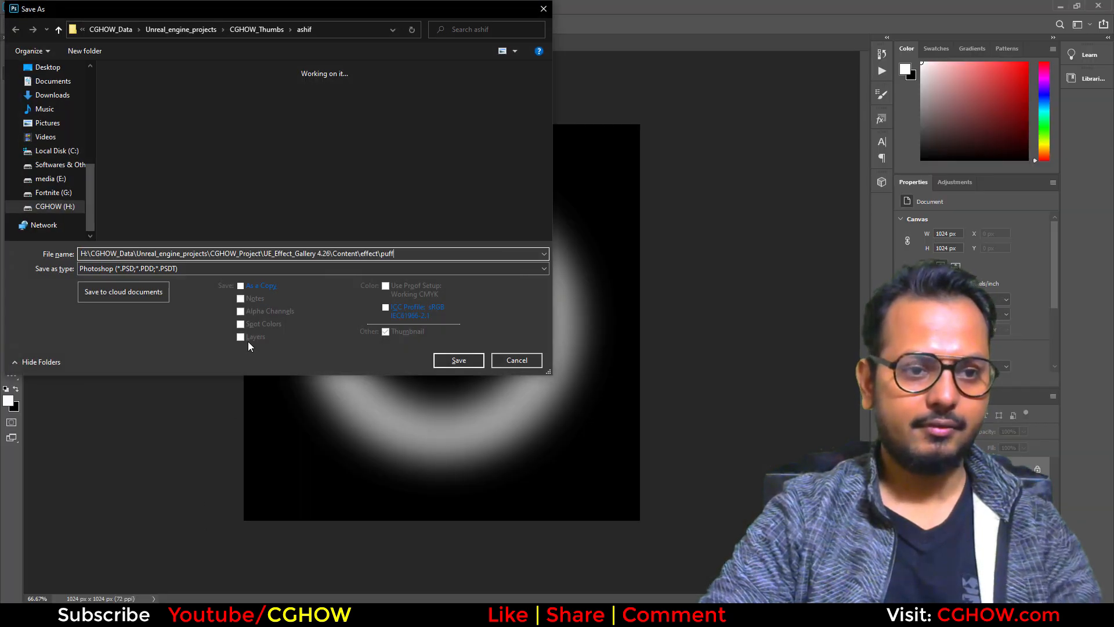
{"action": "key", "text": "Return"}
{"action": "type", "text": "pu"}
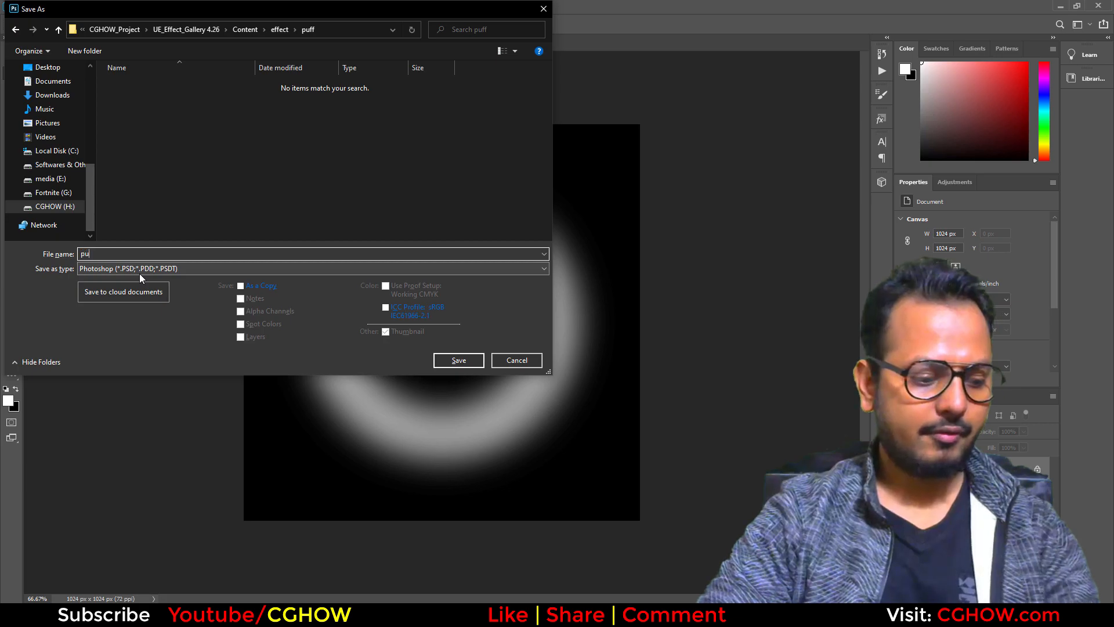
{"action": "type", "text": "ff"}
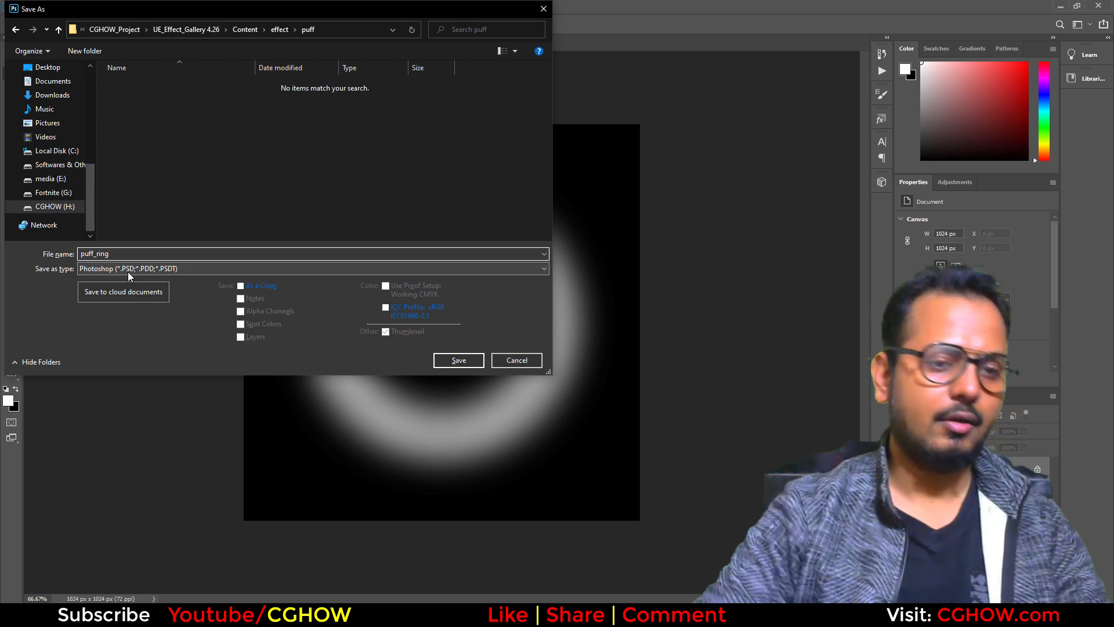
{"action": "left_click", "coordinate": [139, 271]}
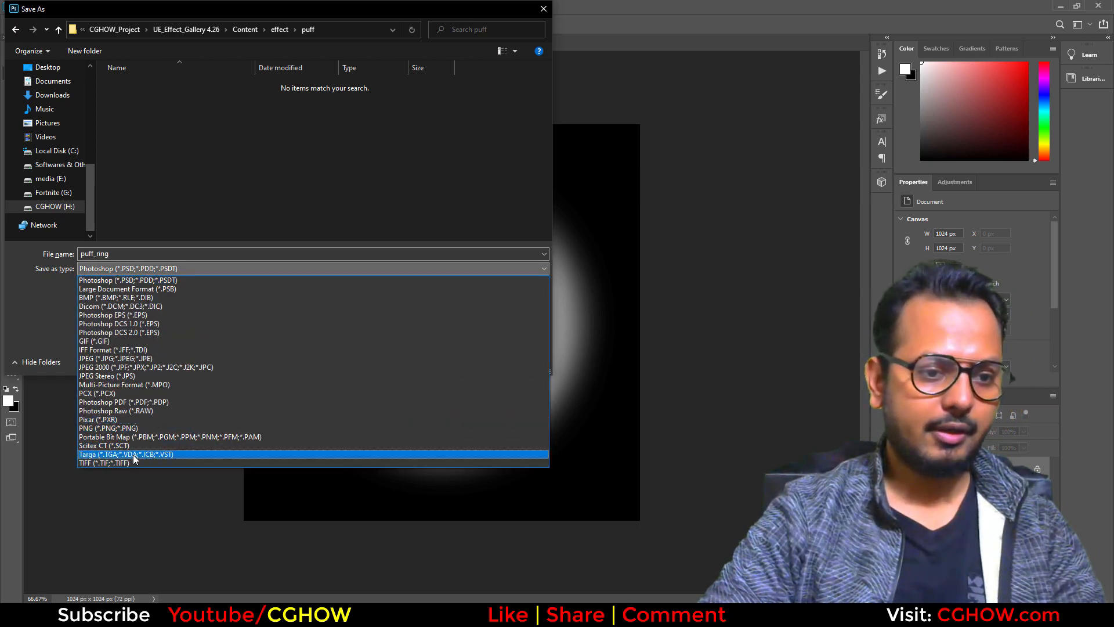
{"action": "left_click", "coordinate": [133, 454]}
{"action": "left_click", "coordinate": [461, 361]}
{"action": "key", "text": "Return"}
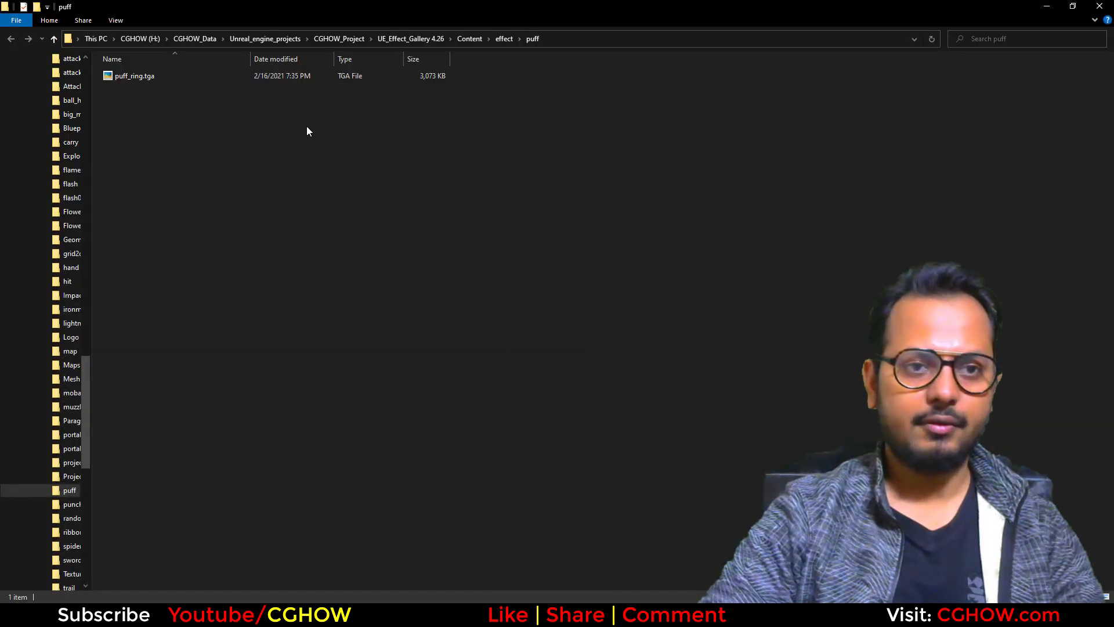
Back in Unreal Editor, add the puff_ring texture to the puff material graph and preview the material on a plane.
{"action": "left_click", "coordinate": [1041, 6]}
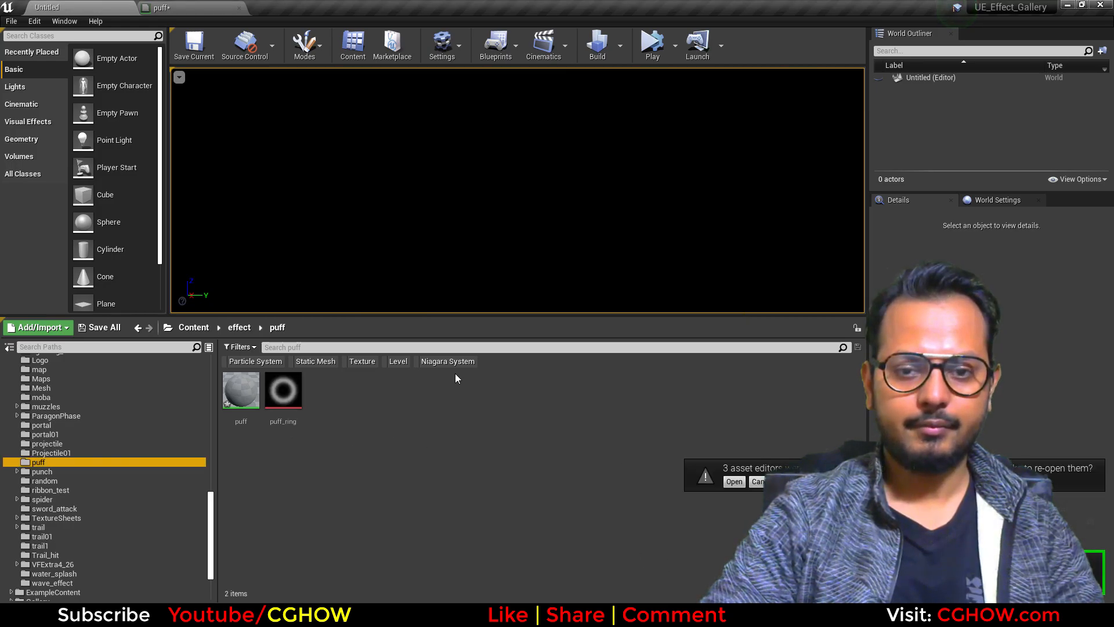
{"action": "left_click_drag", "start_coordinate": [284, 390], "coordinate": [558, 309]}
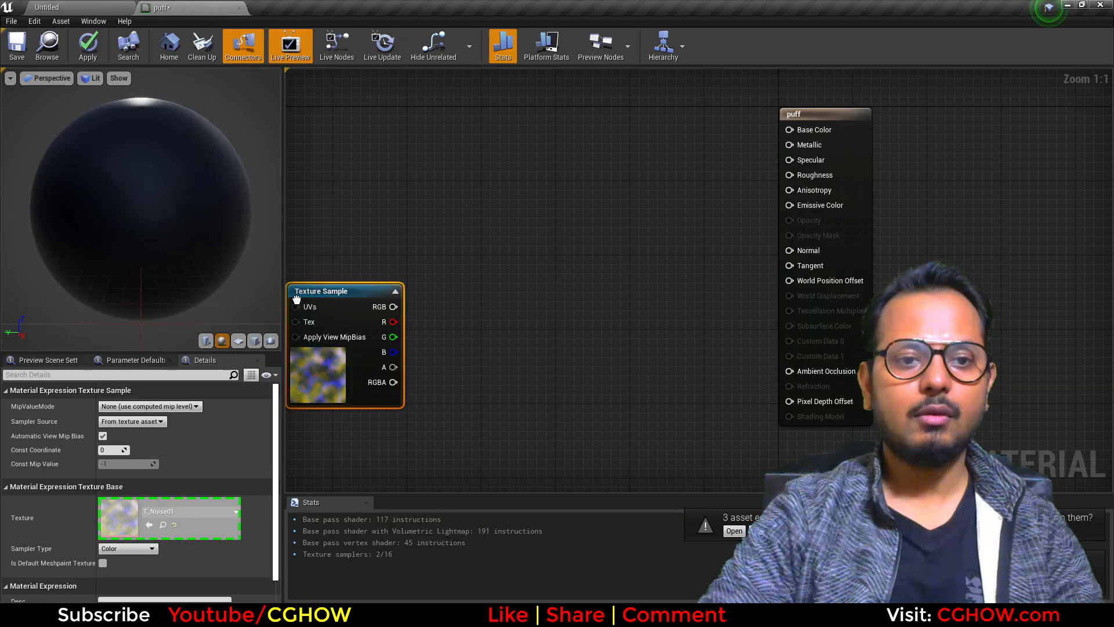
{"action": "left_click", "coordinate": [235, 343]}
{"action": "right_click_drag", "start_coordinate": [405, 250], "coordinate": [470, 238]}
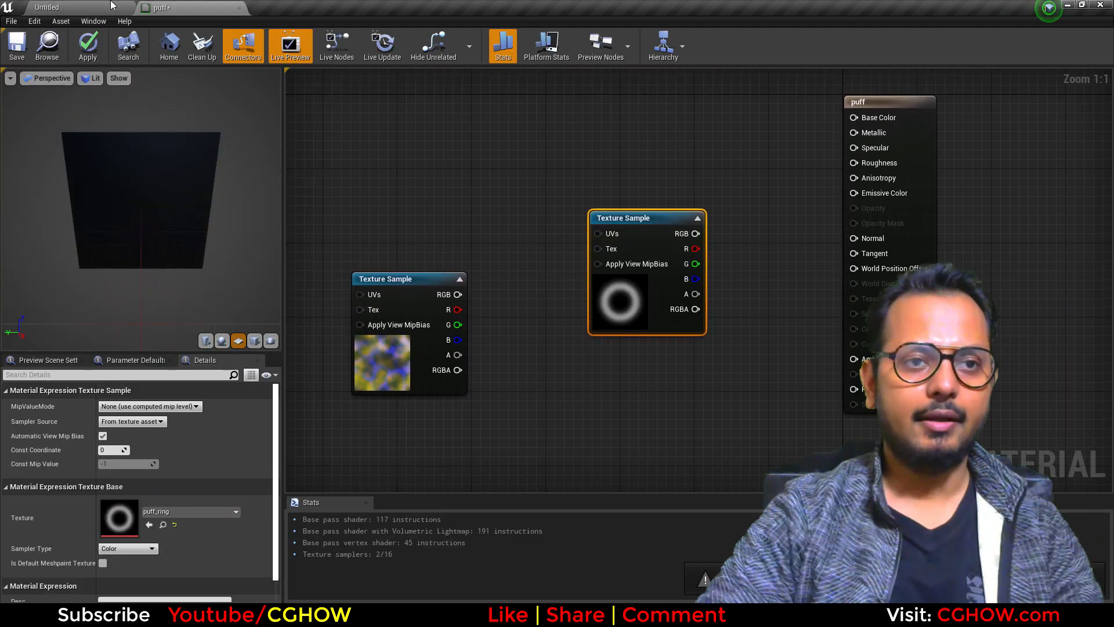
Create a material instance of puff, open it and view its preview plane from the front.
{"action": "left_click", "coordinate": [111, 6]}
{"action": "right_click", "coordinate": [240, 394]}
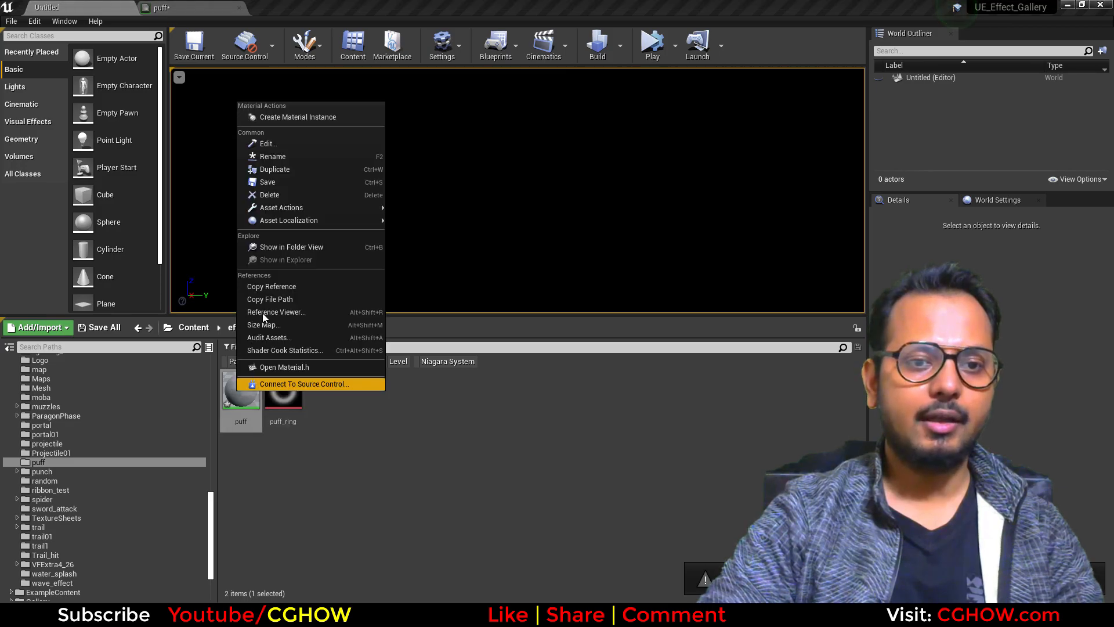
{"action": "left_click", "coordinate": [316, 118]}
{"action": "double_click", "coordinate": [283, 389]}
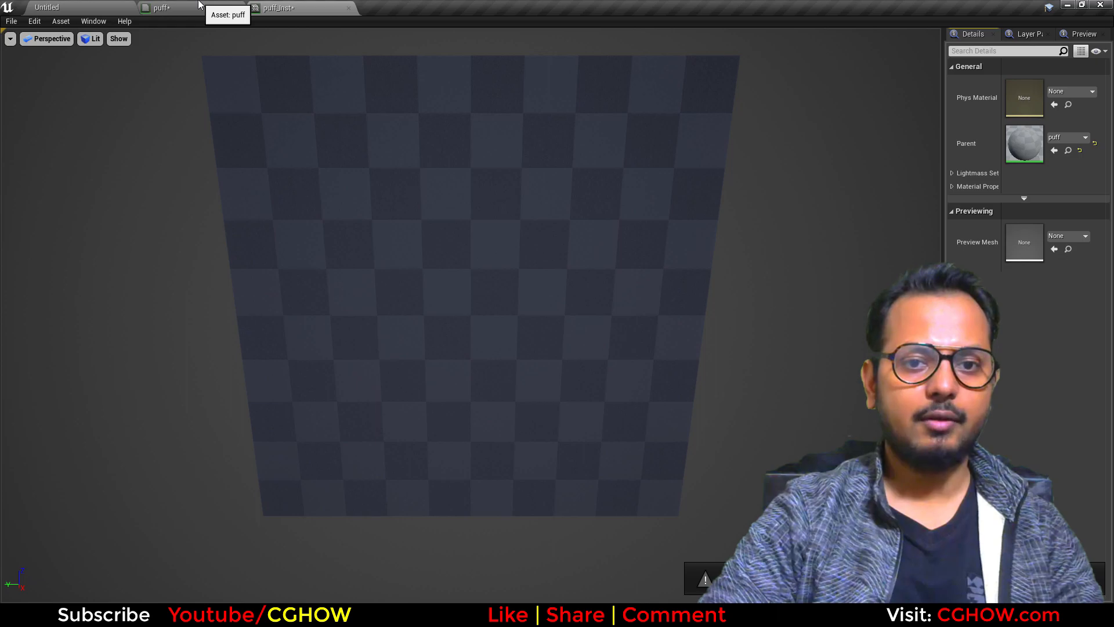
{"action": "left_click_drag", "start_coordinate": [921, 234], "coordinate": [919, 216]}
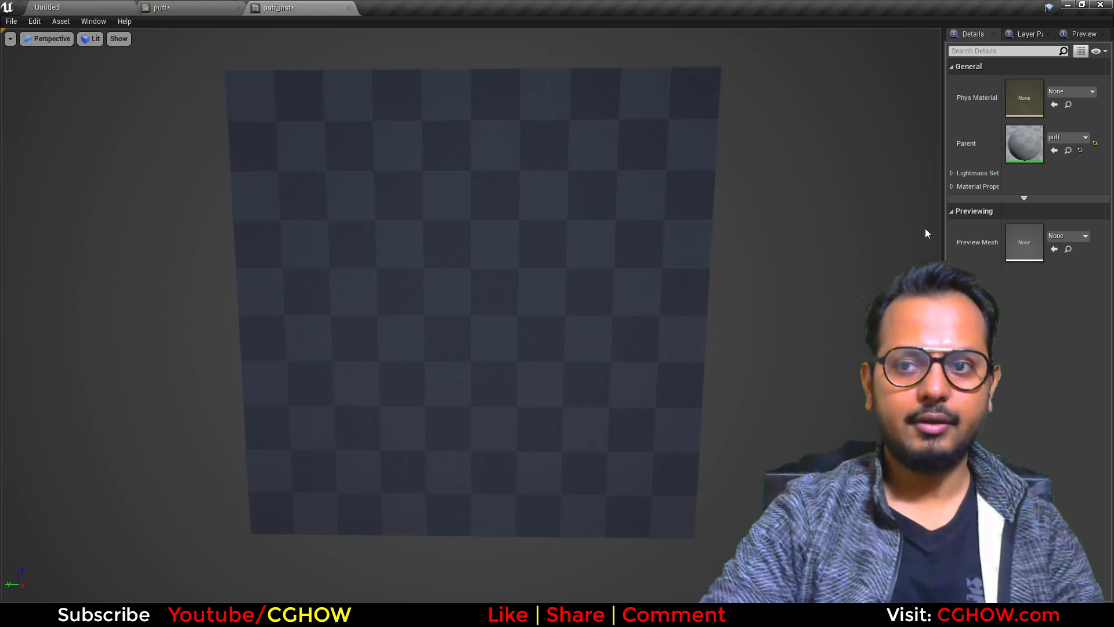
{"action": "mouse_move", "coordinate": [487, 281]}
{"action": "middle_mouse_down"}
{"action": "mouse_move", "coordinate": [503, 333]}
{"action": "mouse_move", "coordinate": [492, 296]}
{"action": "middle_mouse_up"}
{"action": "left_click_drag", "start_coordinate": [464, 306], "coordinate": [465, 316]}
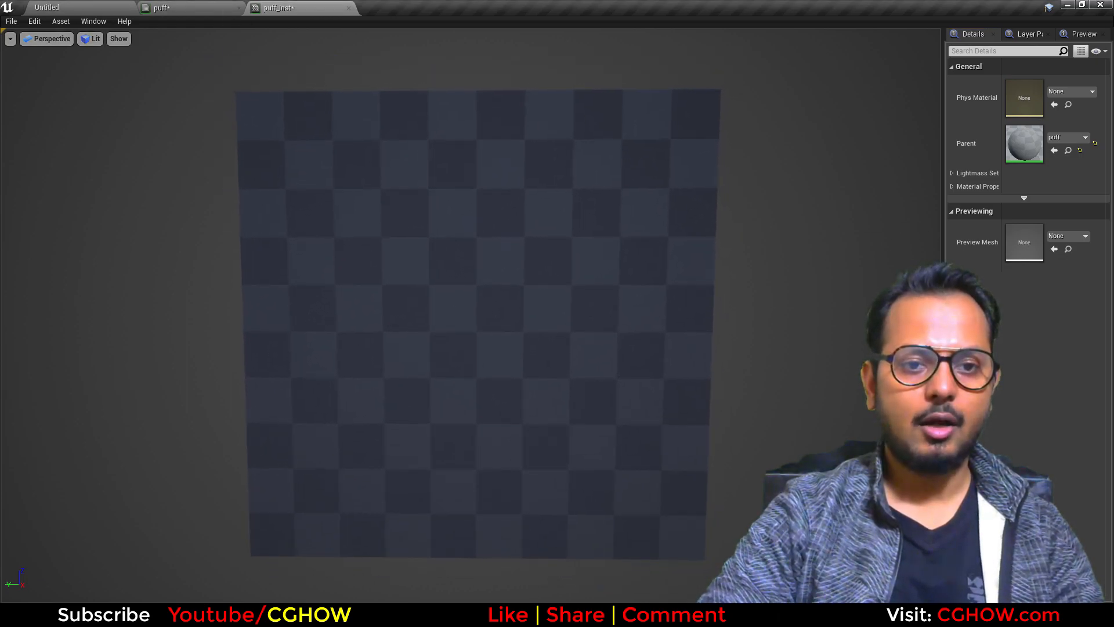
Connect the puff_ring sample's R output to the puff material's Emissive Color and place the sample above the noise sample.
{"action": "left_click", "coordinate": [168, 7]}
{"action": "right_click_drag", "start_coordinate": [722, 283], "coordinate": [777, 341]}
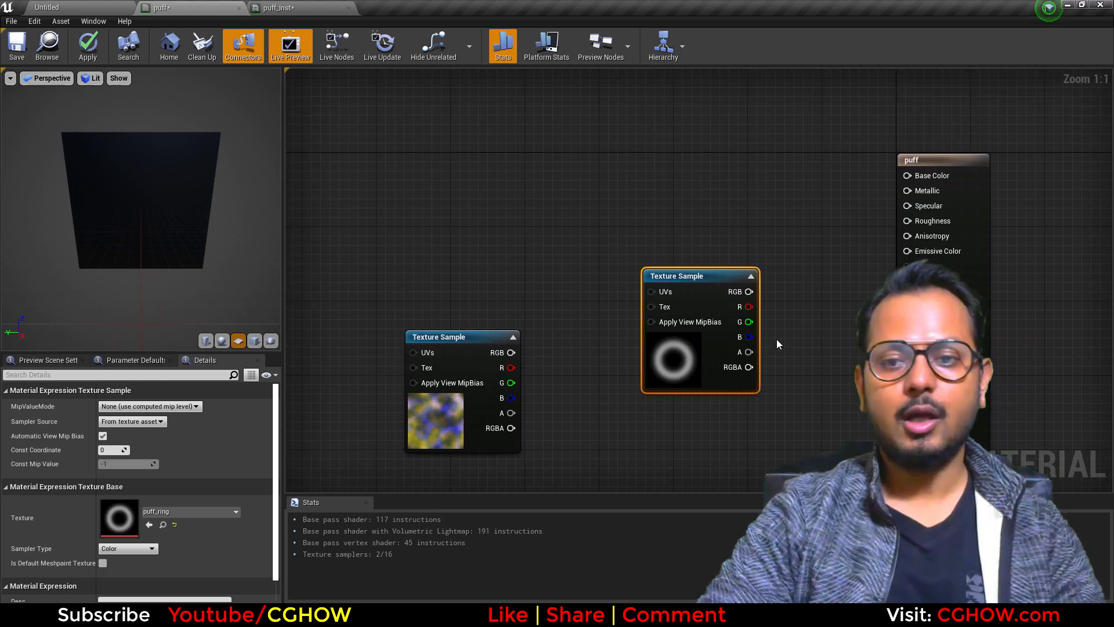
{"action": "left_click_drag", "start_coordinate": [749, 307], "coordinate": [907, 251]}
{"action": "left_click_drag", "start_coordinate": [687, 358], "coordinate": [551, 280]}
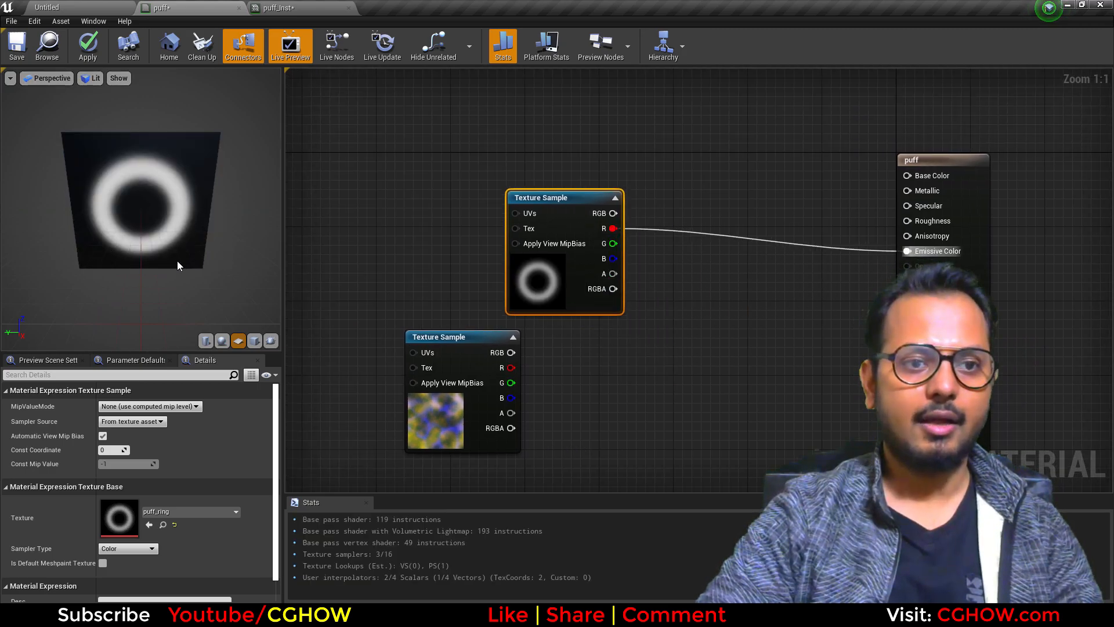
Move the puff output node slightly closer to the texture samples and scrub the reference GIF in Chrome back to an earlier frame.
{"action": "left_click_drag", "start_coordinate": [952, 174], "coordinate": [915, 155]}
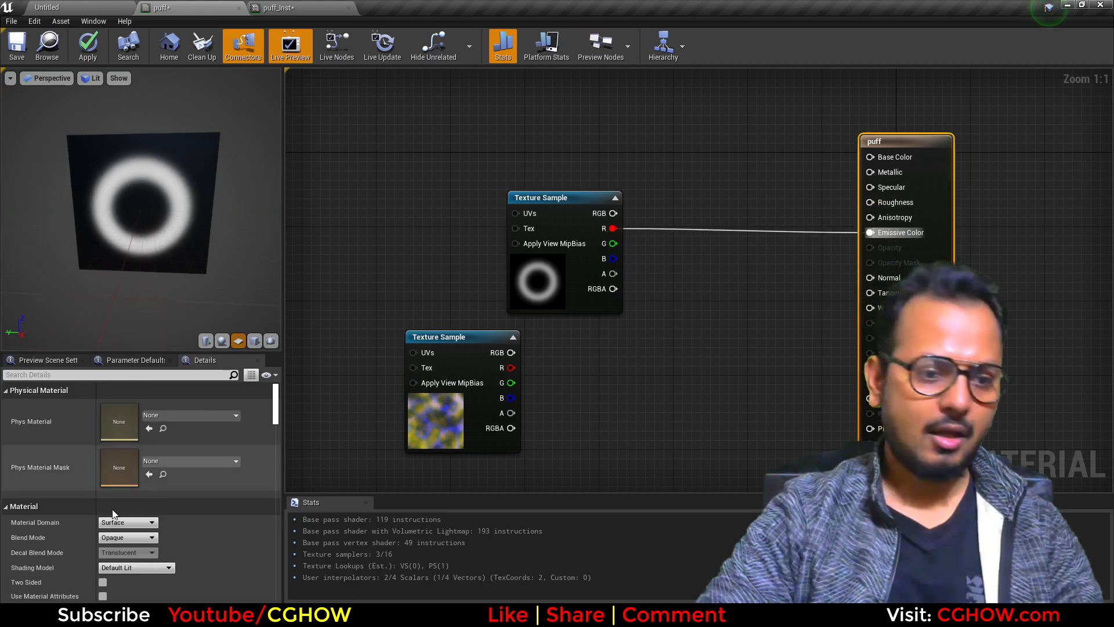
{"action": "left_click", "coordinate": [134, 538]}
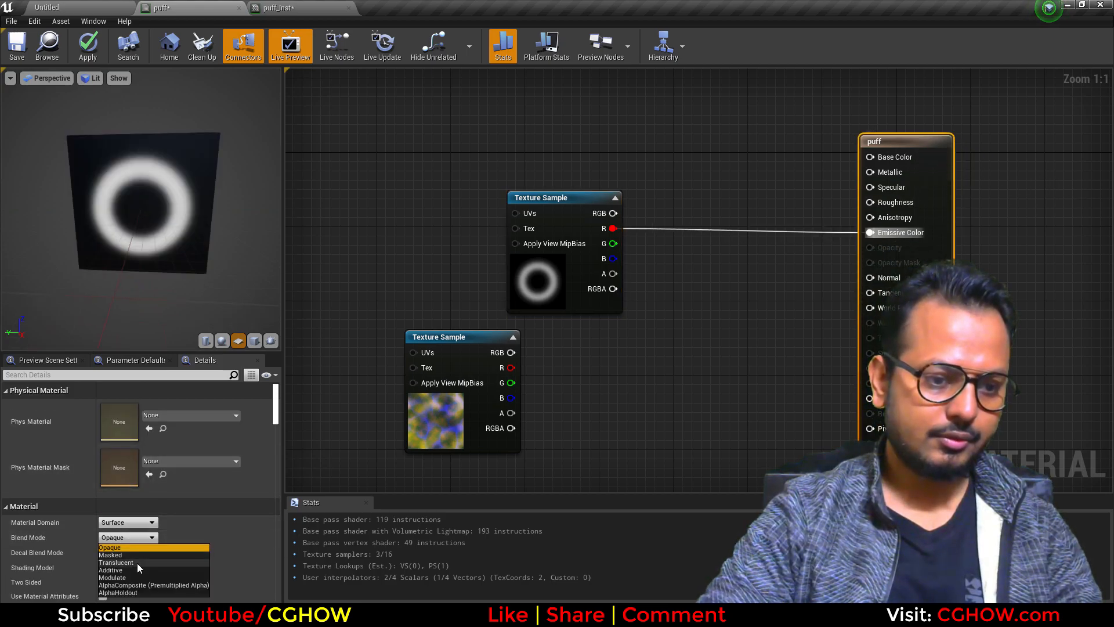
{"action": "key", "text": "alt+Tab"}
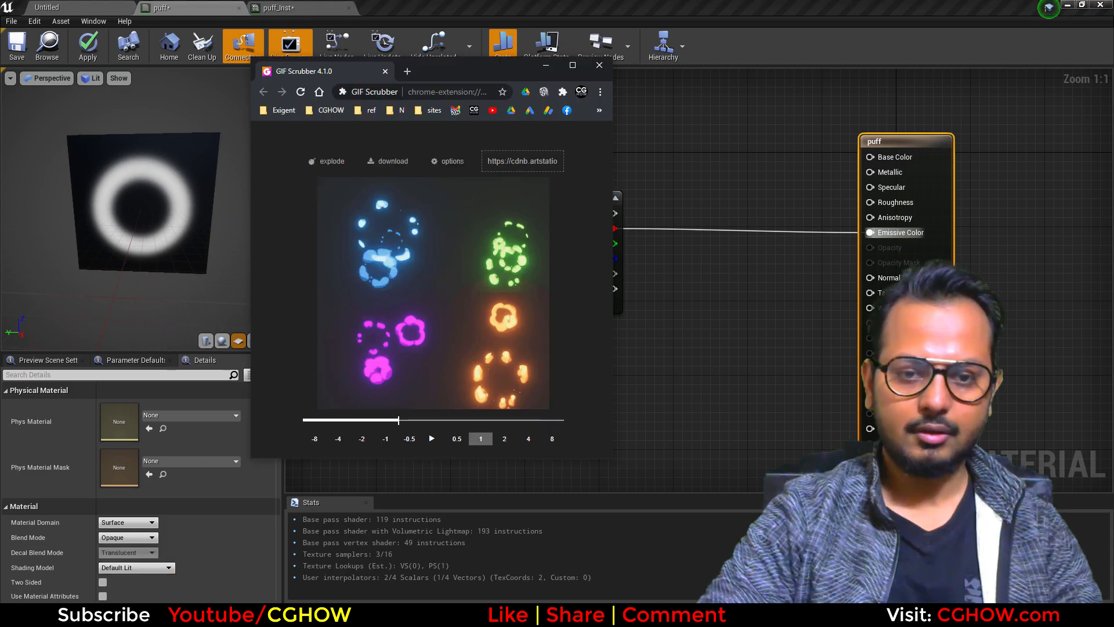
{"action": "left_click_drag", "start_coordinate": [397, 410], "coordinate": [369, 425]}
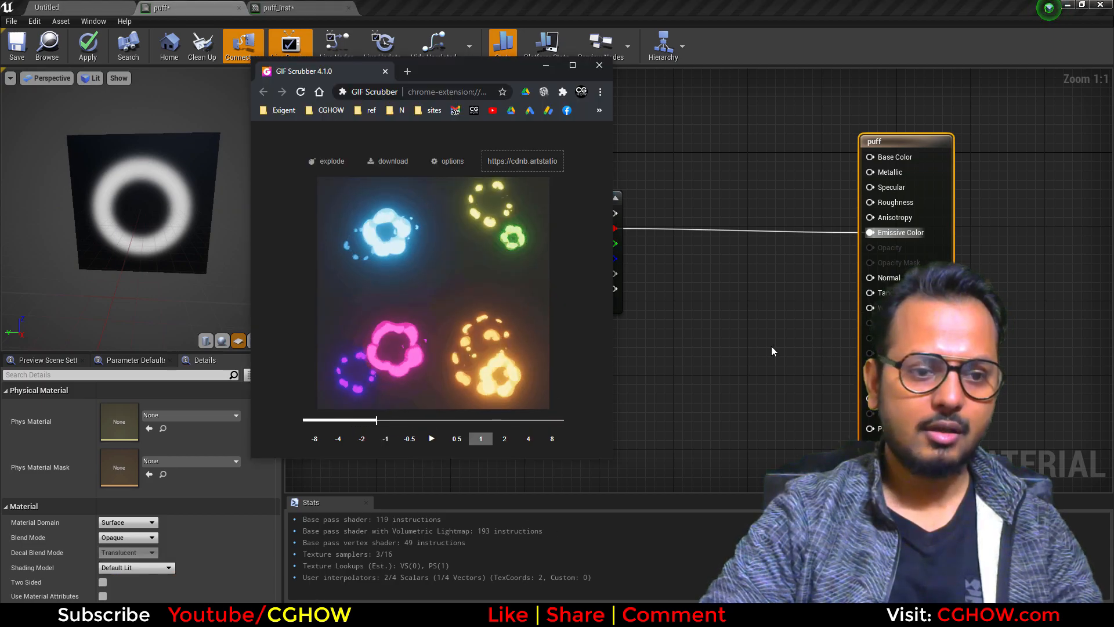
{"action": "key", "text": "alt+Tab"}
Set the puff material's Blend Mode to Masked and Shading Model to Unlit, and enable Two Sided.
{"action": "left_click", "coordinate": [138, 537]}
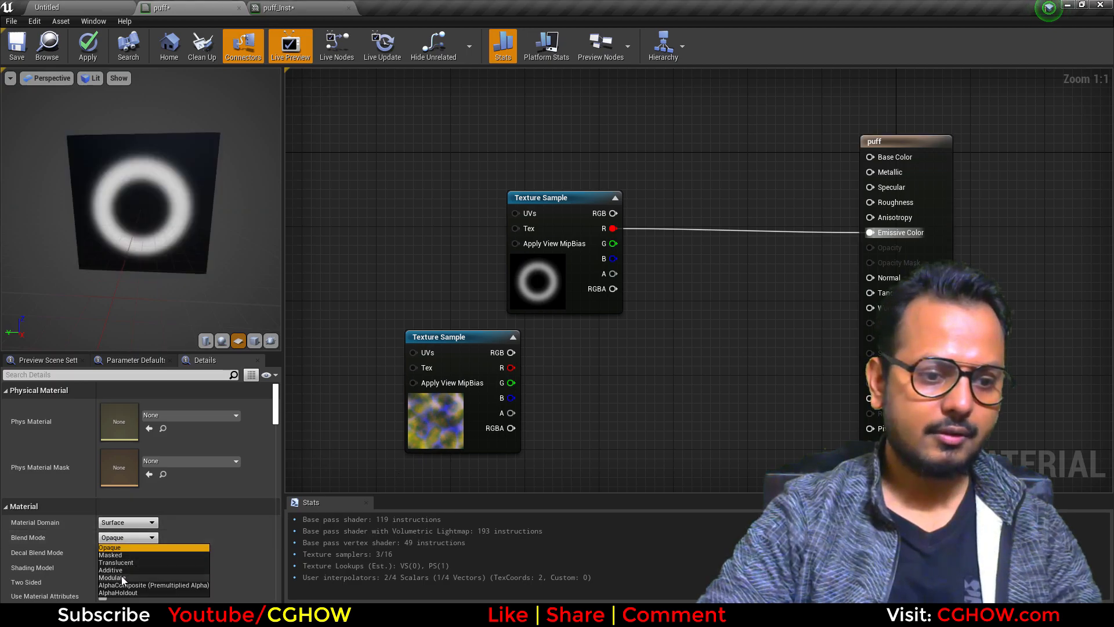
{"action": "left_click", "coordinate": [118, 556]}
{"action": "left_click", "coordinate": [134, 568]}
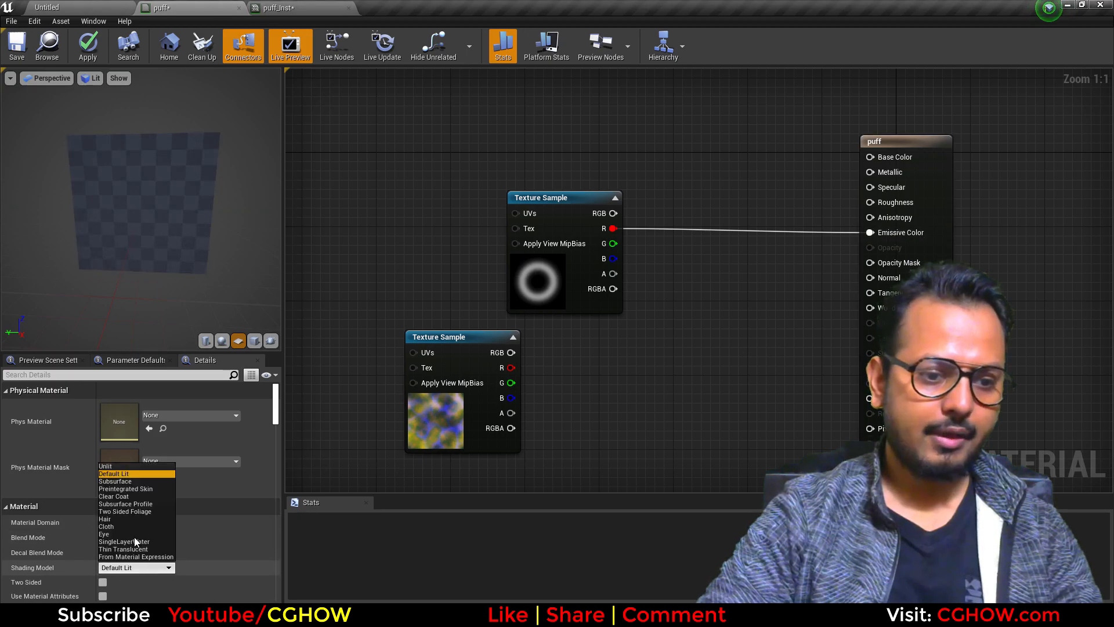
{"action": "left_click", "coordinate": [107, 466]}
{"action": "left_click", "coordinate": [103, 582]}
Move the ring and noise texture samples farther from the output node to make room for new nodes.
{"action": "right_click_drag", "start_coordinate": [641, 380], "coordinate": [718, 378]}
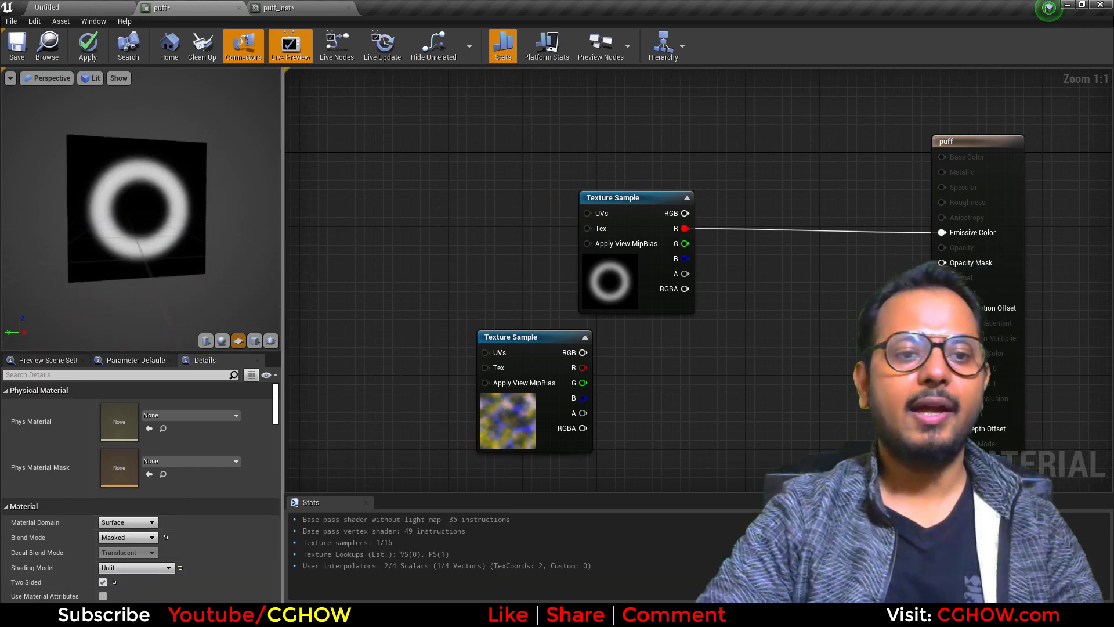
{"action": "left_click_drag", "start_coordinate": [591, 294], "coordinate": [461, 285]}
{"action": "left_click_drag", "start_coordinate": [512, 399], "coordinate": [447, 390]}
{"action": "right_click_drag", "start_coordinate": [611, 329], "coordinate": [563, 357]}
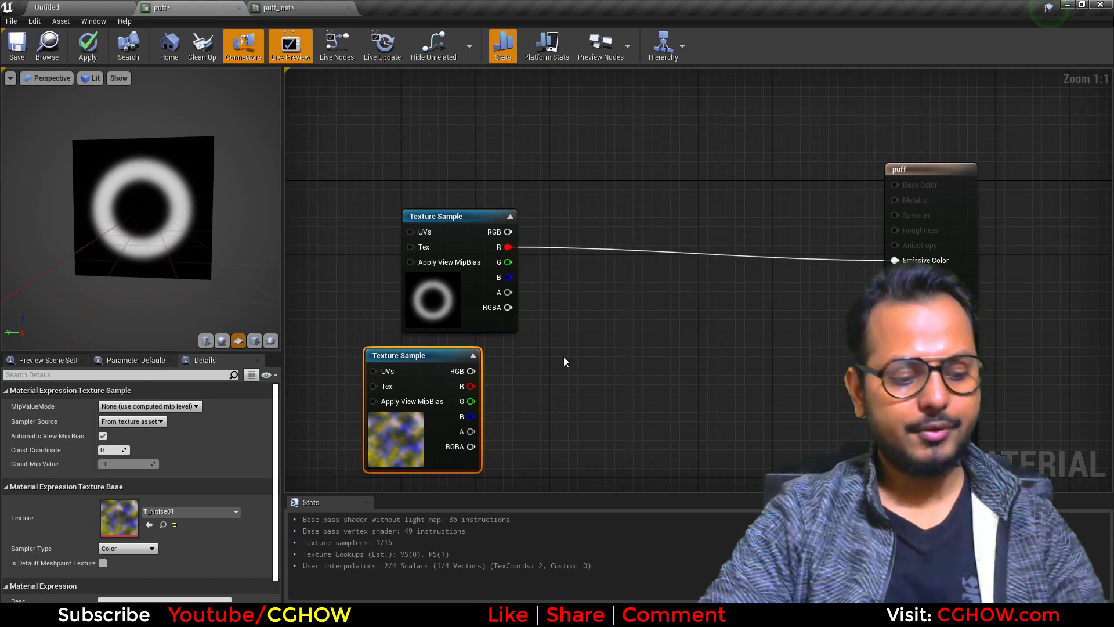
Add a Subtract node with the ring's R in A and the noise's G in B, and connect it to Emissive Color.
{"action": "right_click", "coordinate": [564, 361]}
{"action": "type", "text": "sub"}
{"action": "left_click", "coordinate": [596, 447]}
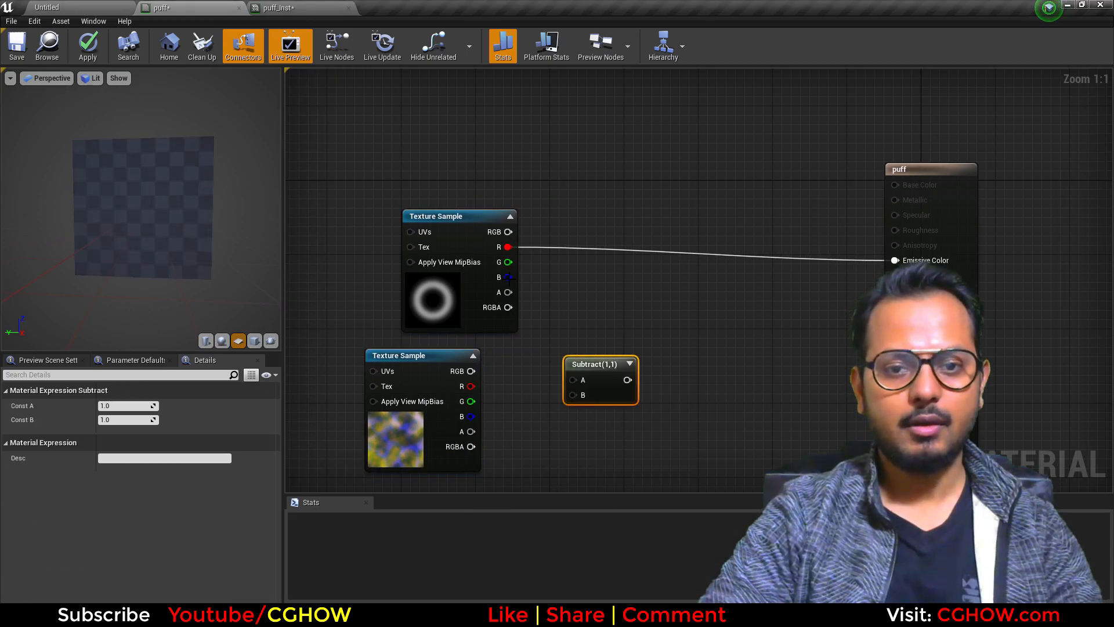
{"action": "left_click_drag", "start_coordinate": [507, 246], "coordinate": [578, 381]}
{"action": "left_click_drag", "start_coordinate": [471, 401], "coordinate": [895, 260]}
{"action": "left_click_drag", "start_coordinate": [604, 394], "coordinate": [628, 339]}
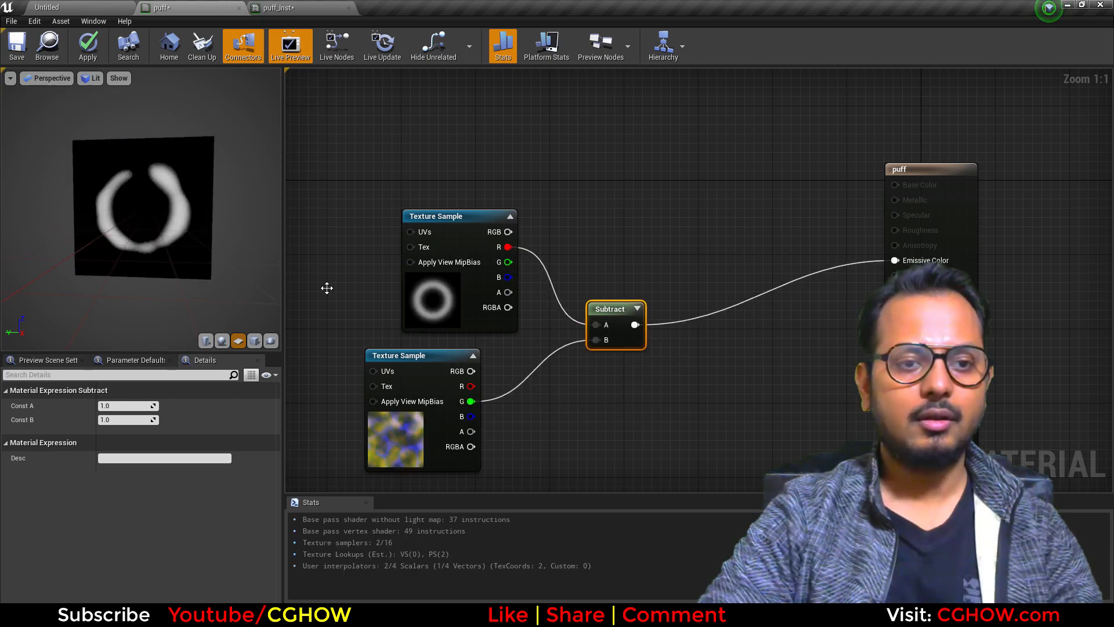
Compare the subtracted ring in the material preview with the puff shapes in the reference GIF.
{"action": "left_click_drag", "start_coordinate": [155, 256], "coordinate": [119, 259]}
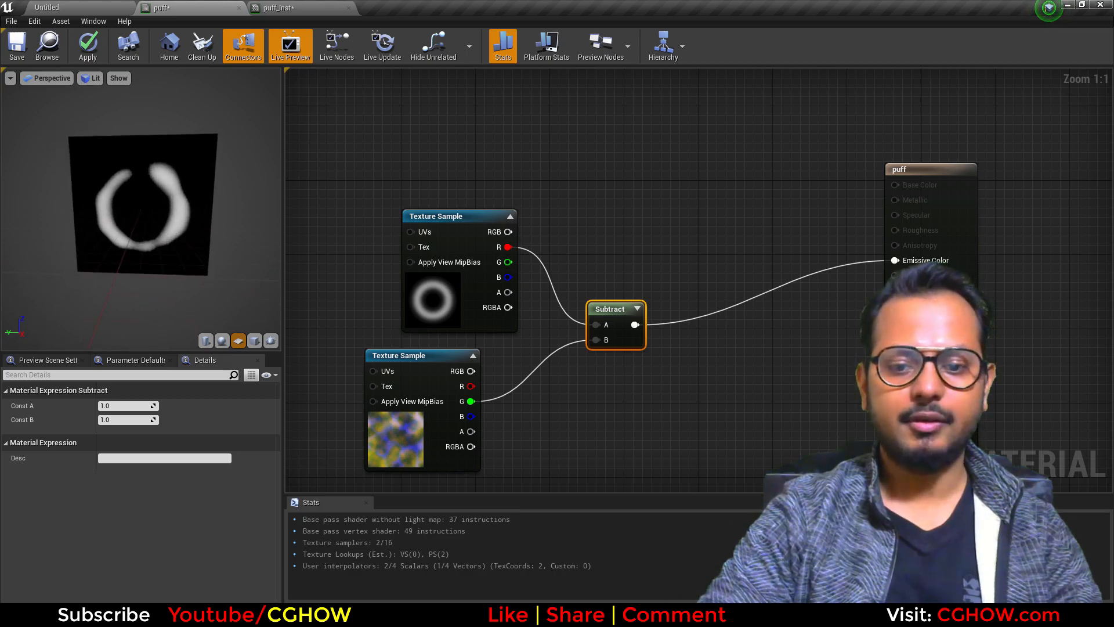
{"action": "key", "text": "alt+Tab"}
{"action": "mouse_move", "coordinate": [383, 422]}
{"action": "left_mouse_down"}
{"action": "mouse_move", "coordinate": [366, 424]}
{"action": "mouse_move", "coordinate": [380, 423]}
{"action": "left_mouse_up"}
{"action": "left_click", "coordinate": [617, 424]}
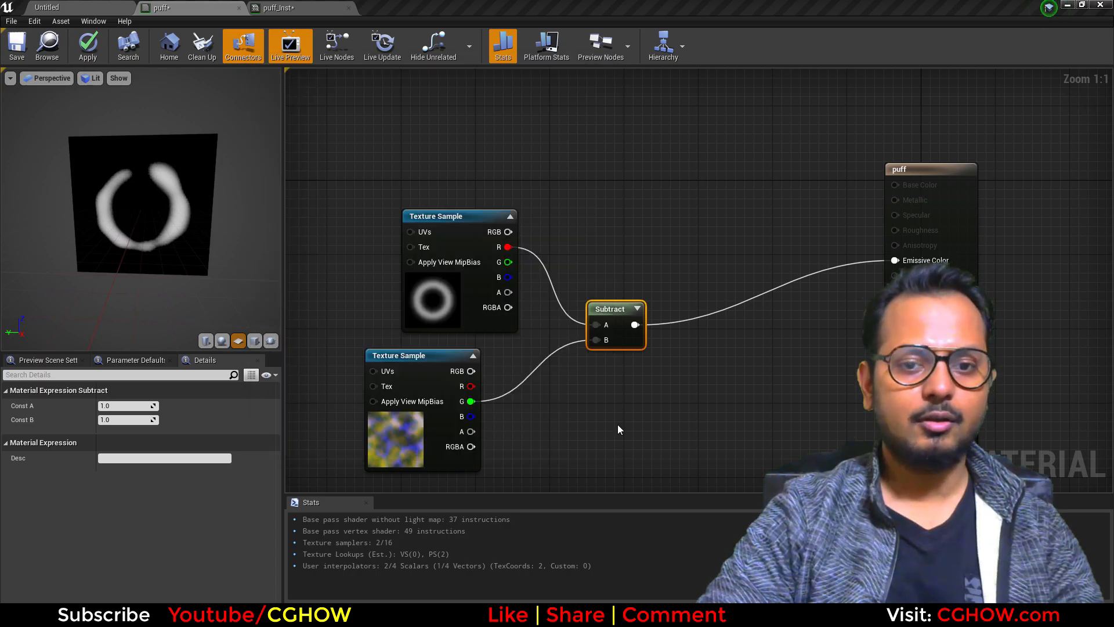
Align the noise sample under the ring sample, shift both away from the Subtract node and raise the Subtract node.
{"action": "left_click_drag", "start_coordinate": [431, 406], "coordinate": [466, 408]}
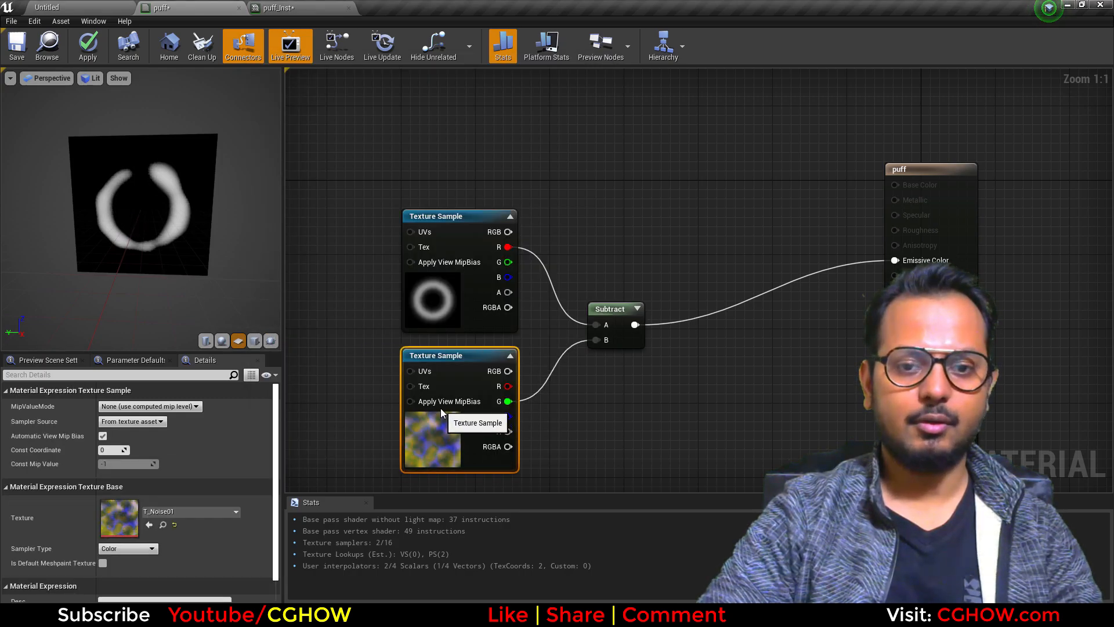
{"action": "left_click_drag", "start_coordinate": [318, 247], "coordinate": [399, 383]}
{"action": "left_click", "coordinate": [504, 394]}
{"action": "left_click_drag", "start_coordinate": [620, 314], "coordinate": [619, 267]}
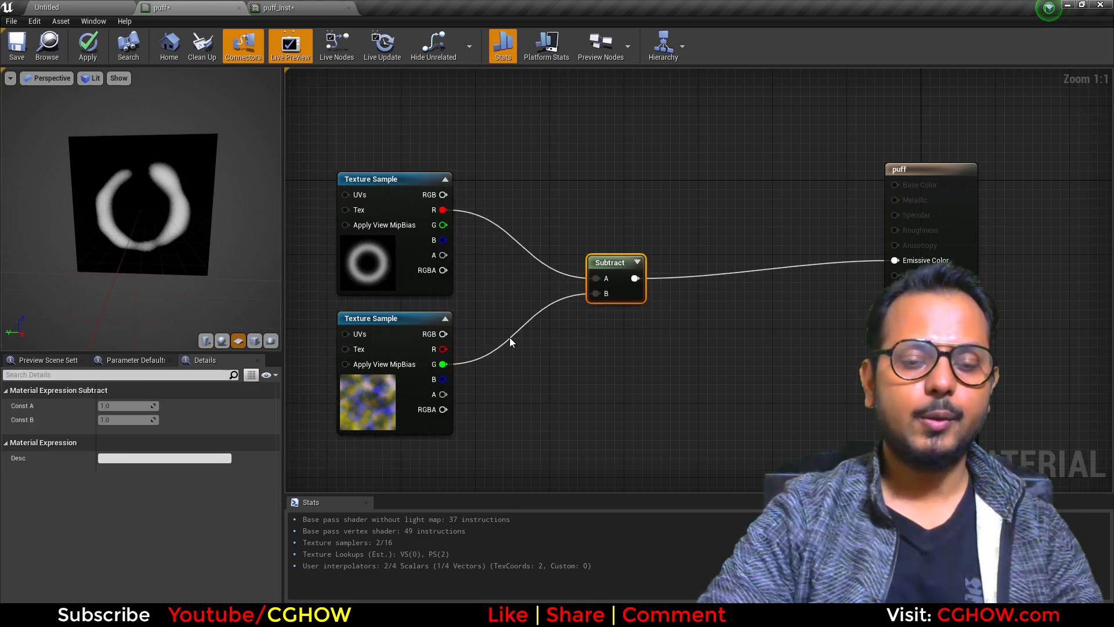
Insert a second Subtract node between the noise sample's G output and the first Subtract node's B input.
{"action": "right_click", "coordinate": [508, 374]}
{"action": "type", "text": "sub"}
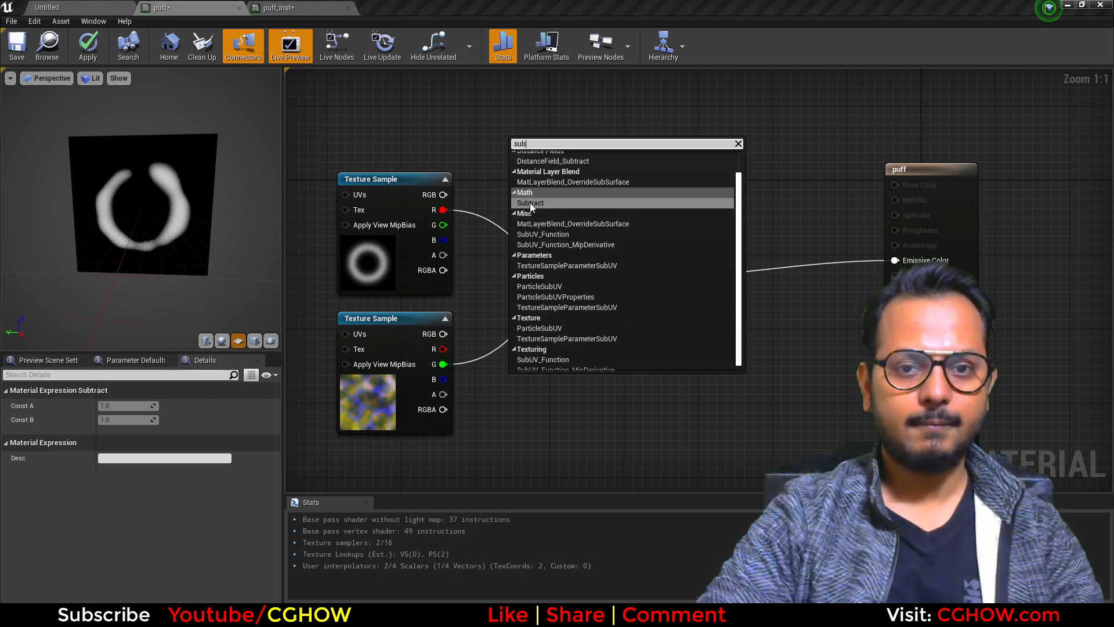
{"action": "left_click", "coordinate": [530, 205]}
{"action": "left_click_drag", "start_coordinate": [447, 364], "coordinate": [596, 294]}
{"action": "left_click_drag", "start_coordinate": [560, 411], "coordinate": [582, 375]}
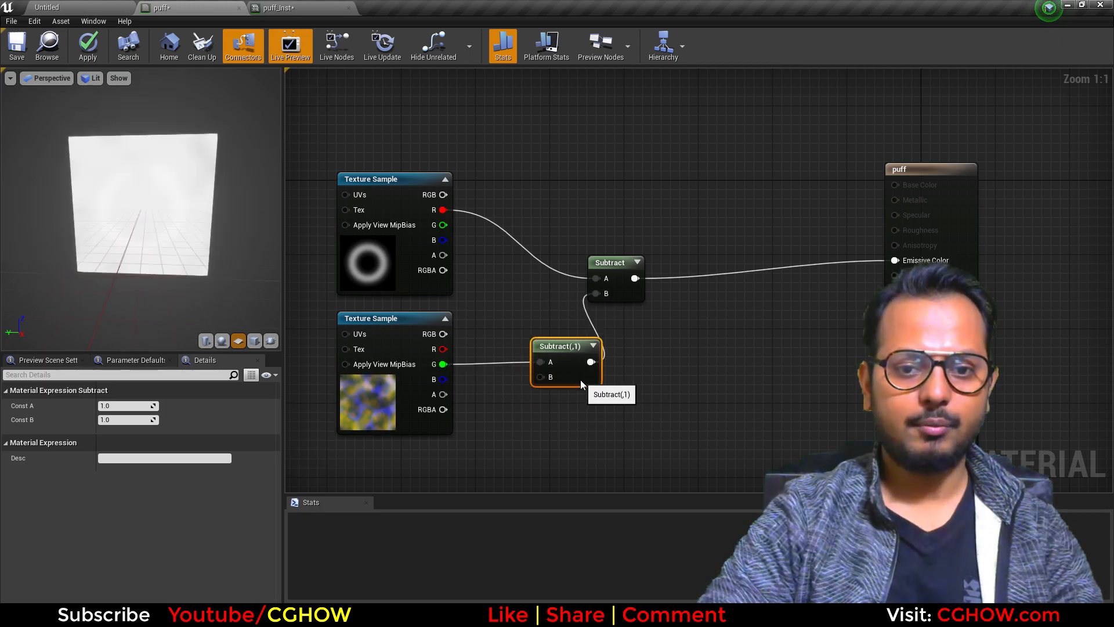
Add a scalar parameter named erode, connect it to the second Subtract node's B input and place it below.
{"action": "left_click", "coordinate": [490, 413]}
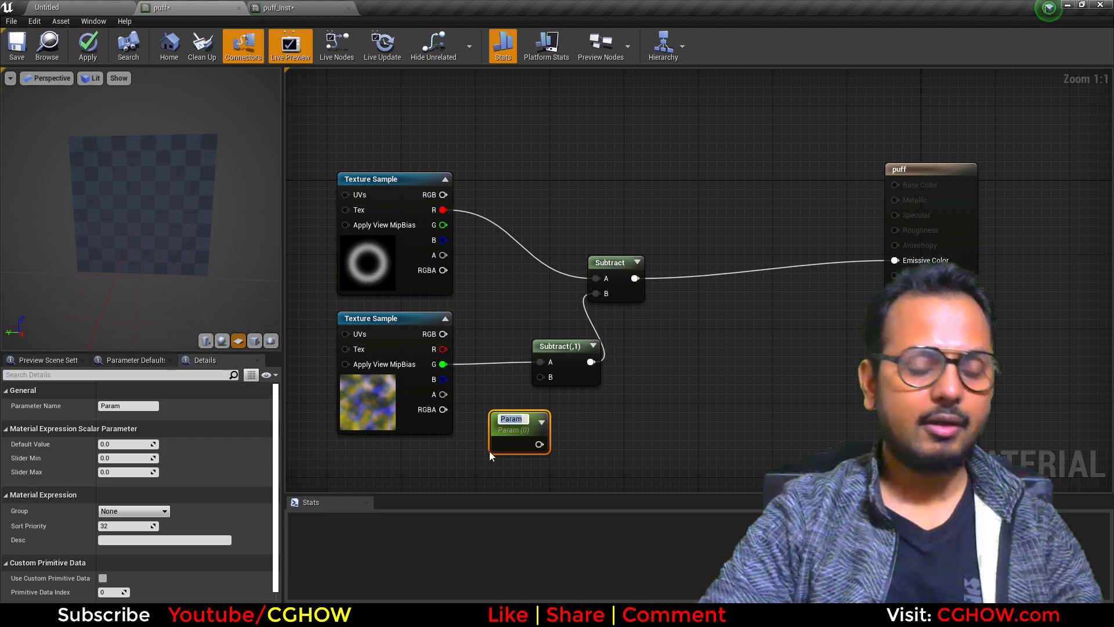
{"action": "type", "text": "erode"}
{"action": "left_click_drag", "start_coordinate": [539, 443], "coordinate": [542, 378]}
{"action": "left_click_drag", "start_coordinate": [510, 423], "coordinate": [487, 452]}
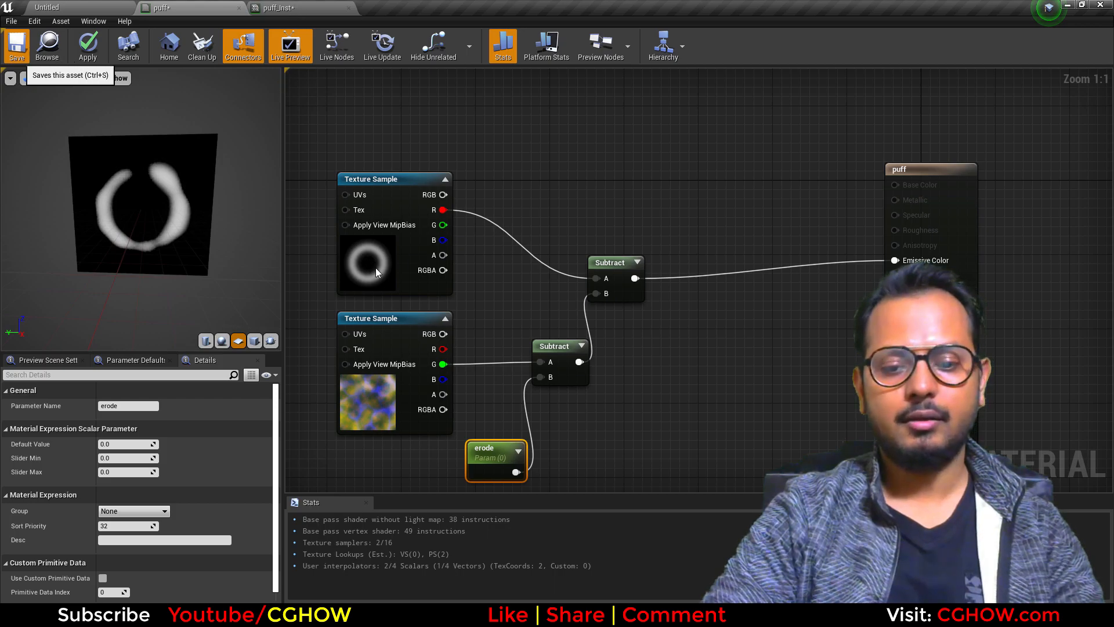
Save the puff material, override erode with about -0.16 in puff_Inst and return to the puff material graph.
{"action": "key", "text": "ctrl+s"}
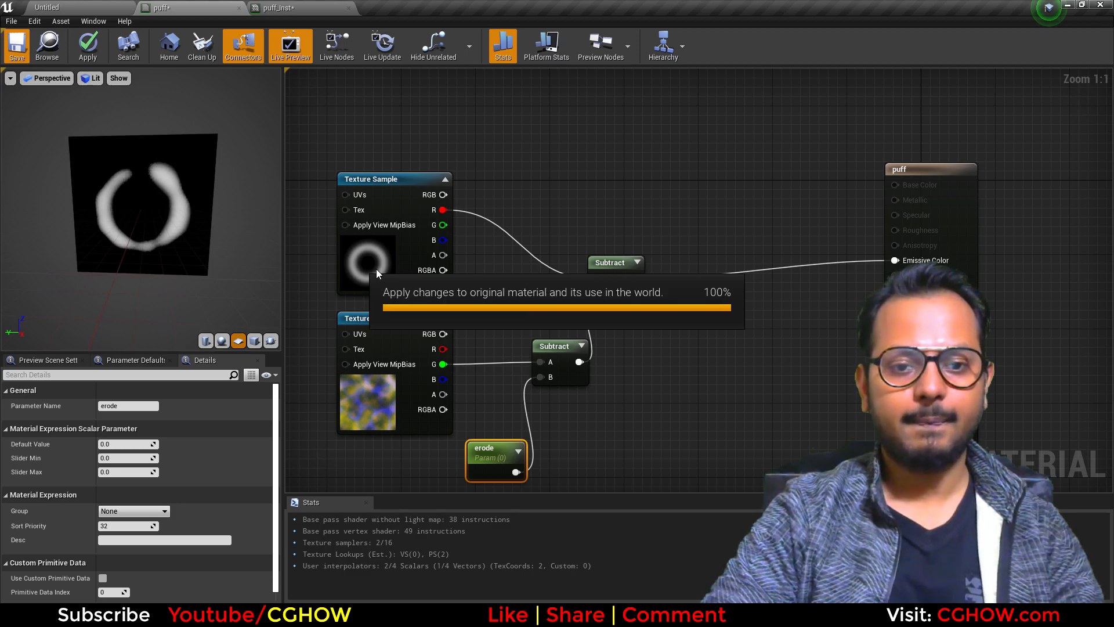
{"action": "left_click", "coordinate": [289, 6]}
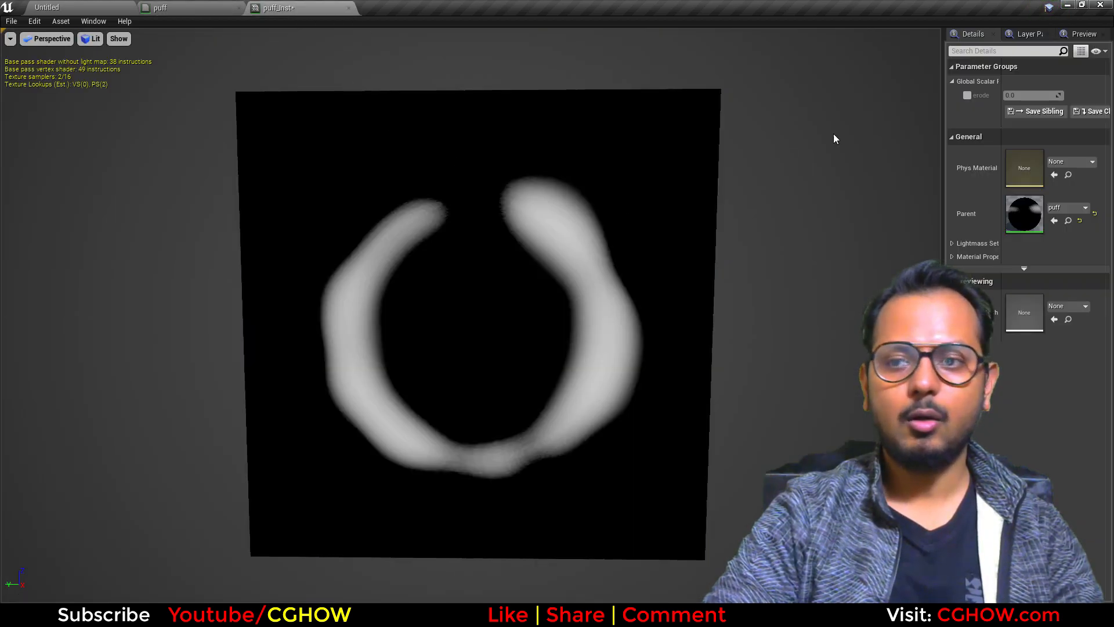
{"action": "mouse_move", "coordinate": [1031, 96]}
{"action": "left_mouse_down"}
{"action": "mouse_move", "coordinate": [1044, 96]}
{"action": "mouse_move", "coordinate": [1010, 96]}
{"action": "mouse_move", "coordinate": [1030, 96]}
{"action": "left_mouse_up"}
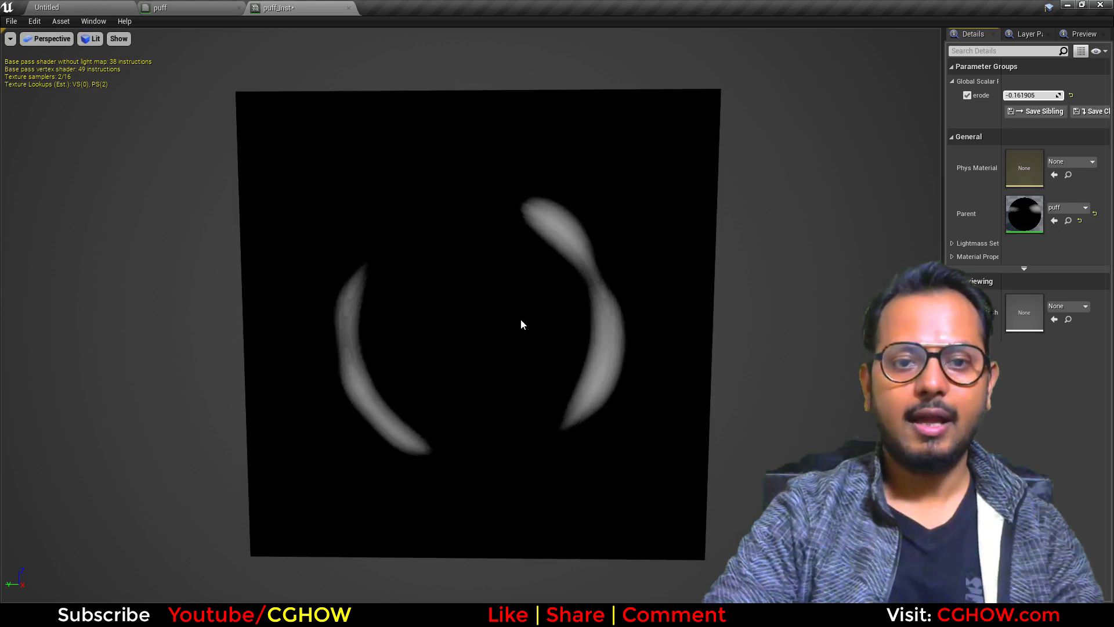
{"action": "left_click", "coordinate": [203, 4]}
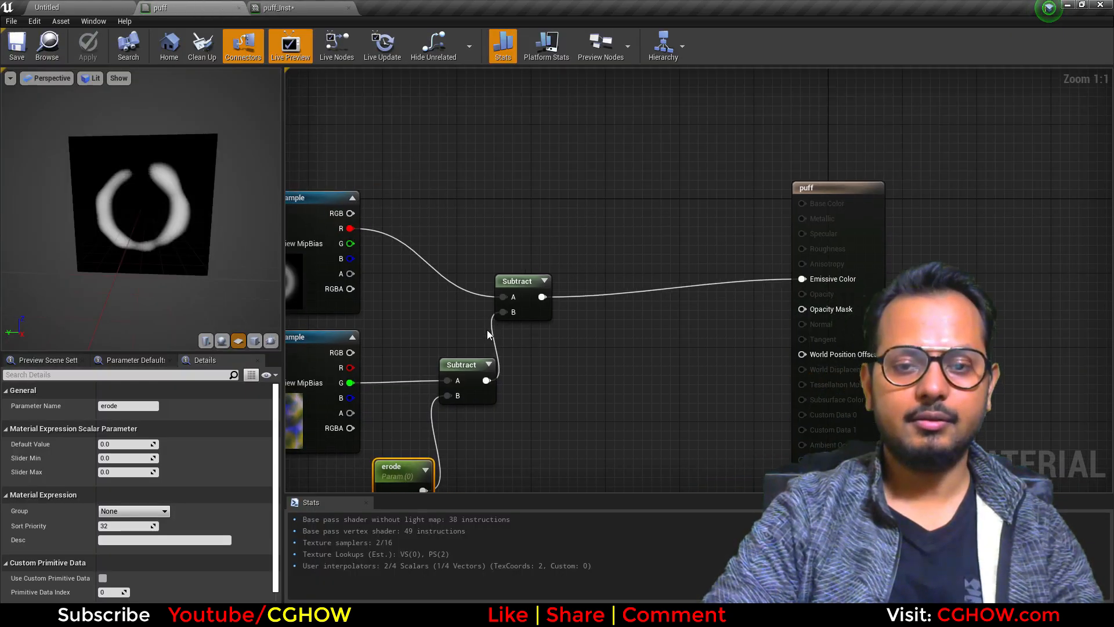
{"action": "key", "text": "m"}
{"action": "left_click", "coordinate": [573, 270]}
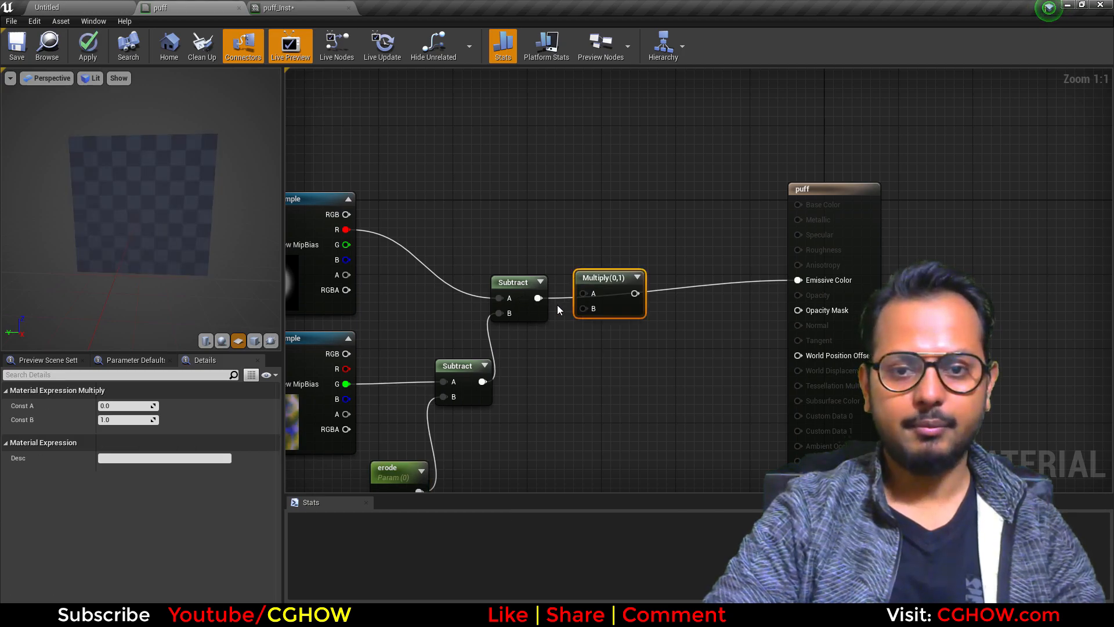
{"action": "left_click_drag", "start_coordinate": [538, 298], "coordinate": [575, 327]}
{"action": "left_click", "coordinate": [561, 285]}
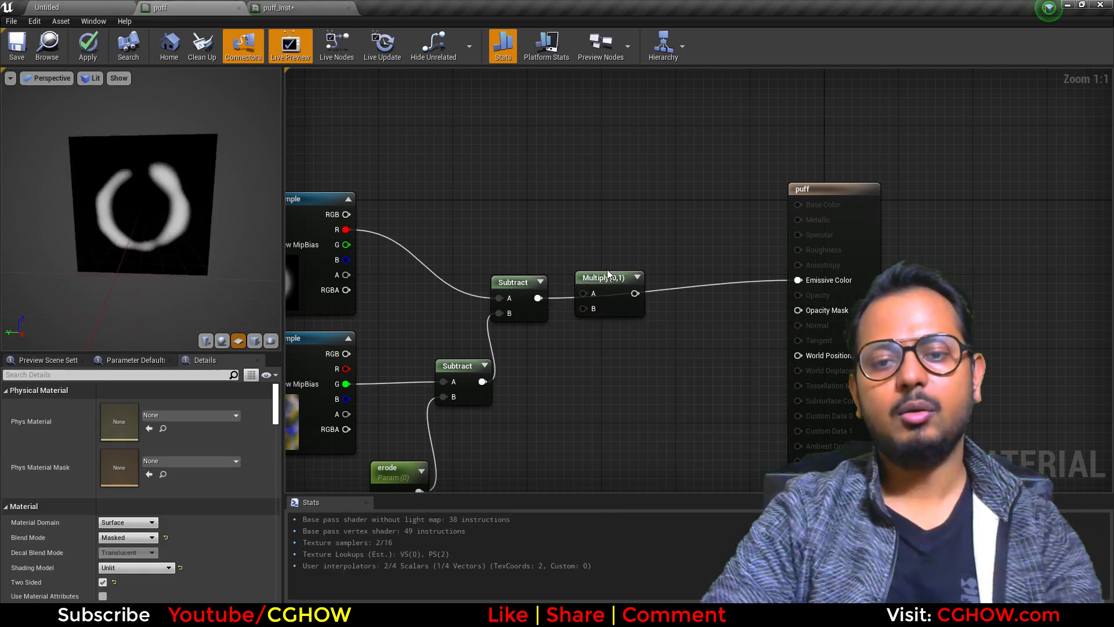
{"action": "key", "text": "ctrl+z"}
Insert a Step node between the first Subtract node and Emissive Color, with a constant of 0 feeding its X input.
{"action": "right_click", "coordinate": [565, 259]}
{"action": "type", "text": "step"}
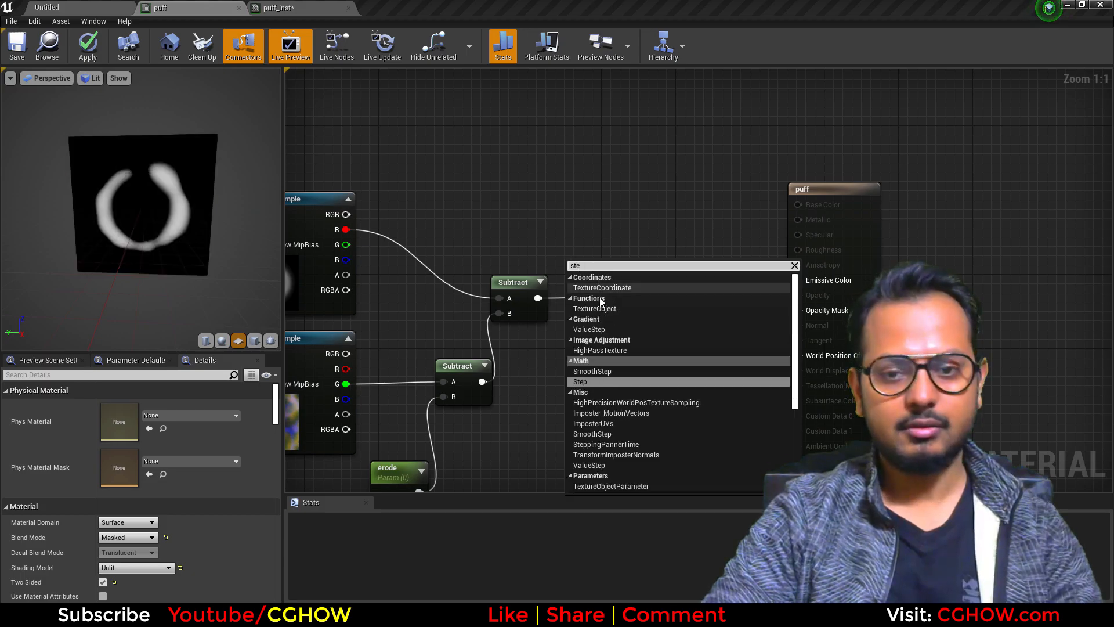
{"action": "left_click", "coordinate": [585, 374]}
{"action": "left_click_drag", "start_coordinate": [545, 298], "coordinate": [631, 309]}
{"action": "left_click", "coordinate": [581, 356]}
{"action": "left_click_drag", "start_coordinate": [586, 356], "coordinate": [602, 303]}
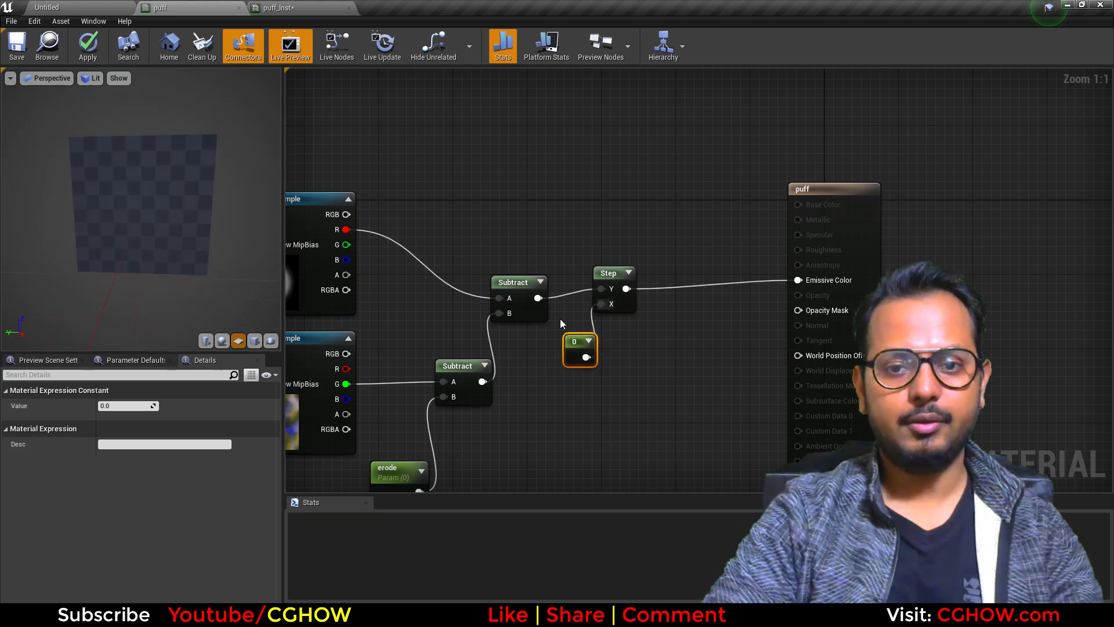
{"action": "left_click", "coordinate": [126, 406]}
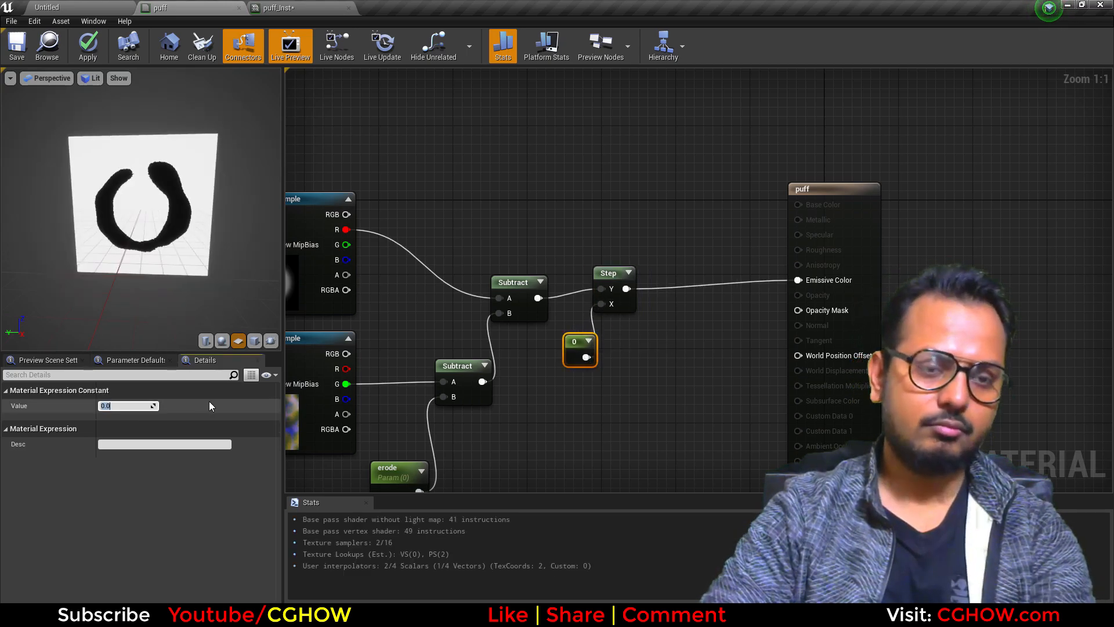
Insert a 1-x node between the Step node and the material's Emissive Color.
{"action": "right_click_drag", "start_coordinate": [695, 305], "coordinate": [636, 326]}
{"action": "right_click_drag", "start_coordinate": [564, 355], "coordinate": [557, 357]}
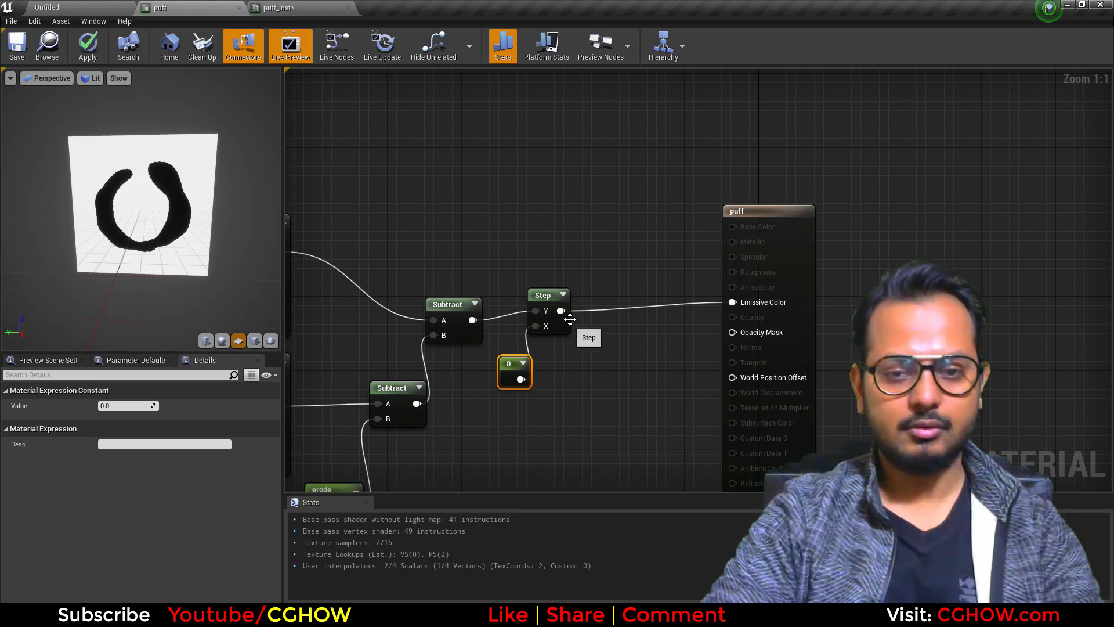
{"action": "key", "text": "o"}
{"action": "left_click", "coordinate": [586, 295]}
{"action": "left_click_drag", "start_coordinate": [560, 311], "coordinate": [732, 302]}
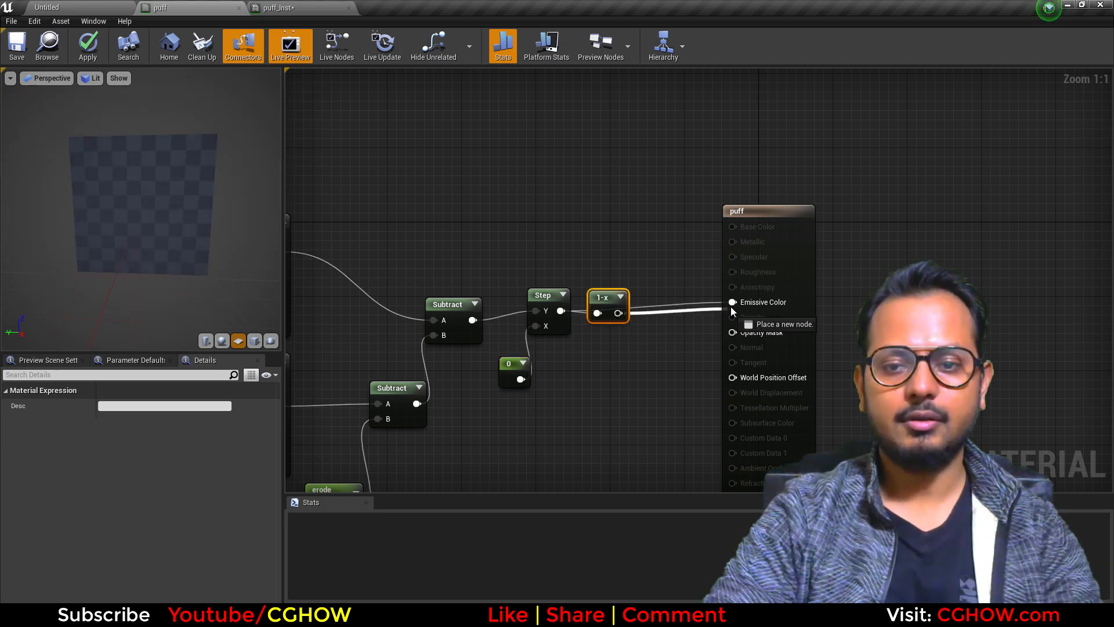
Connect the 1-x output to the material's Opacity Mask as well and move the puff output node up.
{"action": "left_click", "coordinate": [790, 231]}
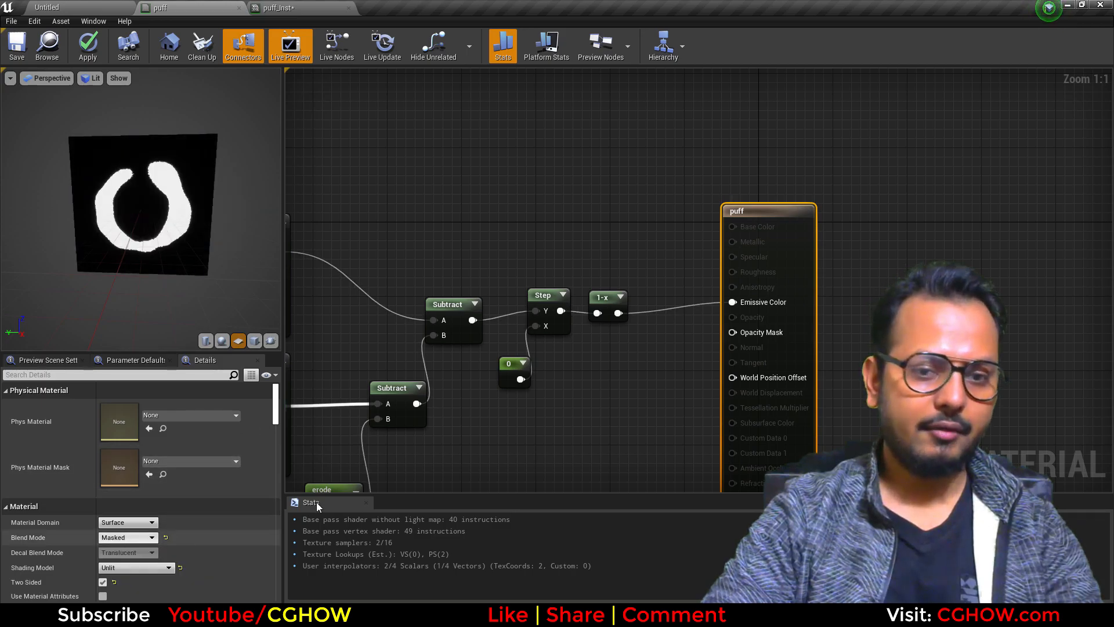
{"action": "left_click_drag", "start_coordinate": [618, 314], "coordinate": [732, 332]}
{"action": "left_click_drag", "start_coordinate": [791, 234], "coordinate": [784, 204]}
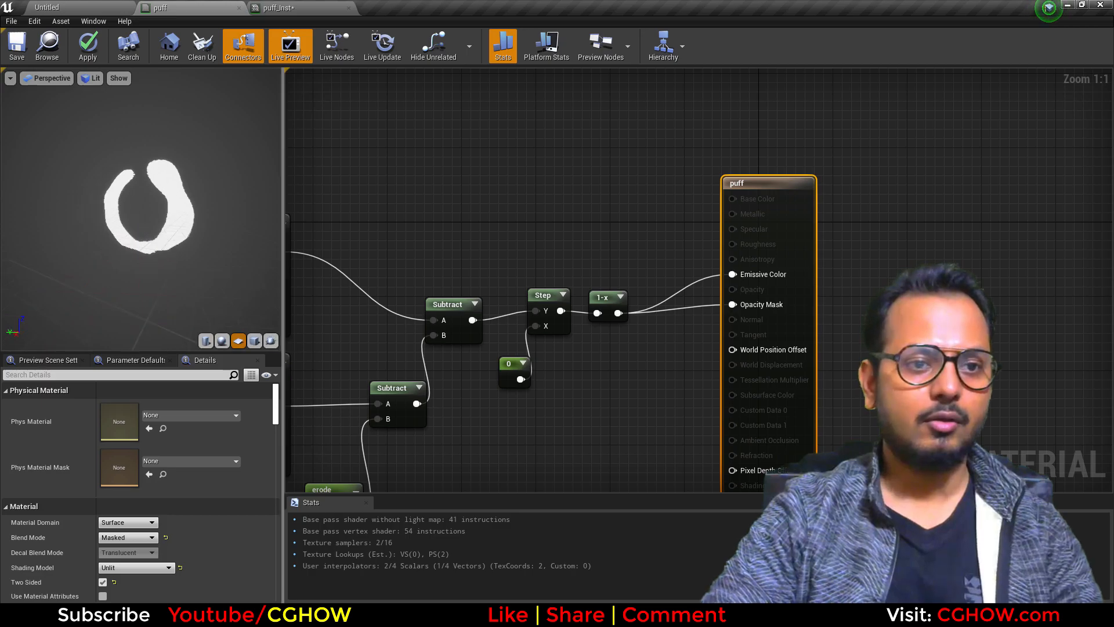
Add a TexCoord node beside the noise sample and connect it to the noise sample's UVs input.
{"action": "key", "text": "Home"}
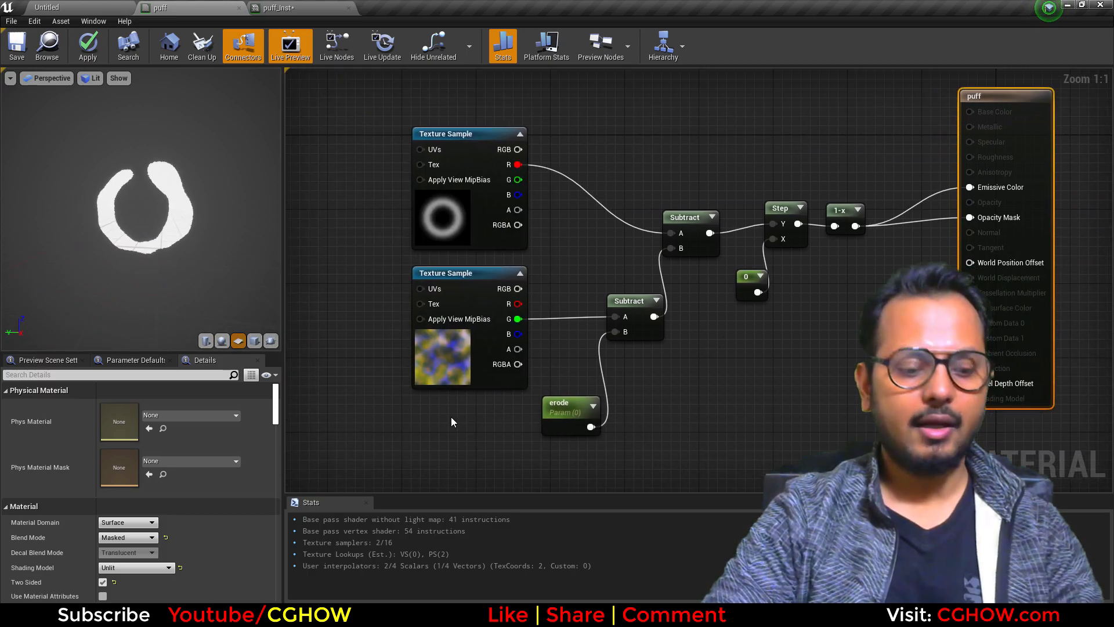
{"action": "key", "text": "u"}
{"action": "left_click", "coordinate": [345, 275]}
{"action": "left_click_drag", "start_coordinate": [382, 294], "coordinate": [420, 288]}
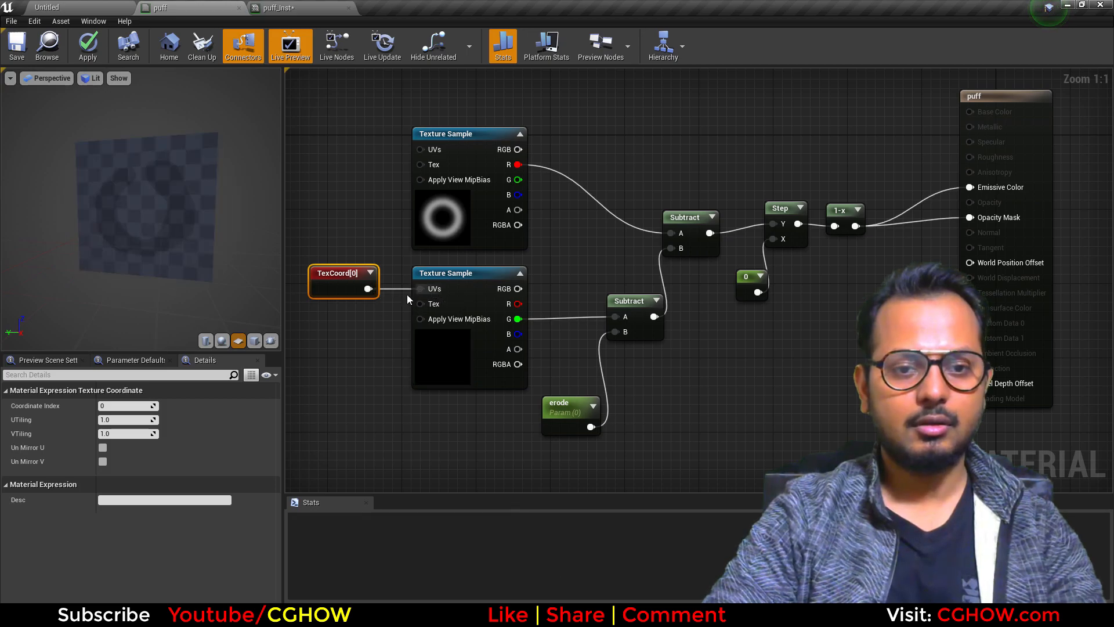
Try a UTiling of 0.5 on the TexCoord node and set it to 2.0 instead.
{"action": "left_click", "coordinate": [118, 419]}
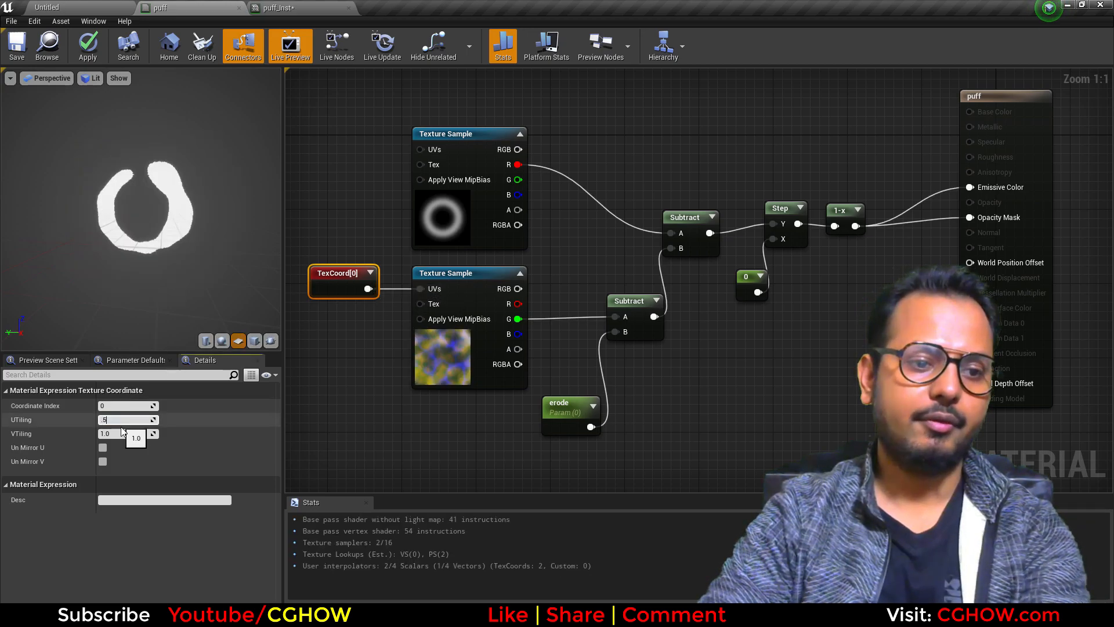
{"action": "type", "text": ".5"}
{"action": "key", "text": "Return"}
{"action": "type", "text": "5"}
{"action": "key", "text": "Return"}
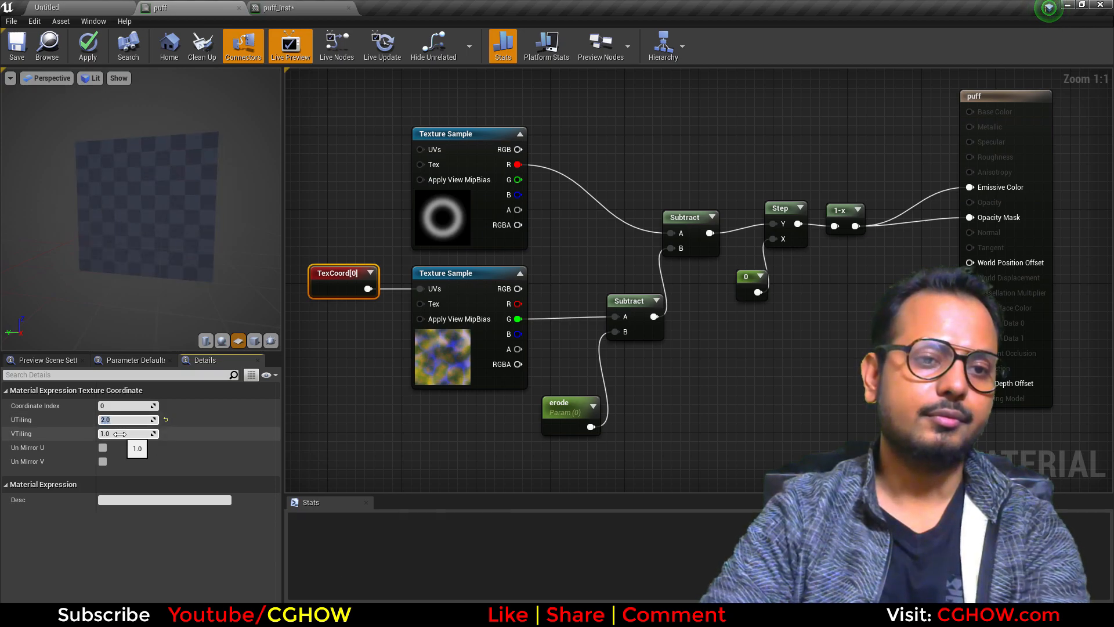
Set the TexCoord node's VTiling to 2.0.
{"action": "left_click", "coordinate": [120, 434]}
{"action": "type", "text": "2"}
{"action": "key", "text": "Return"}
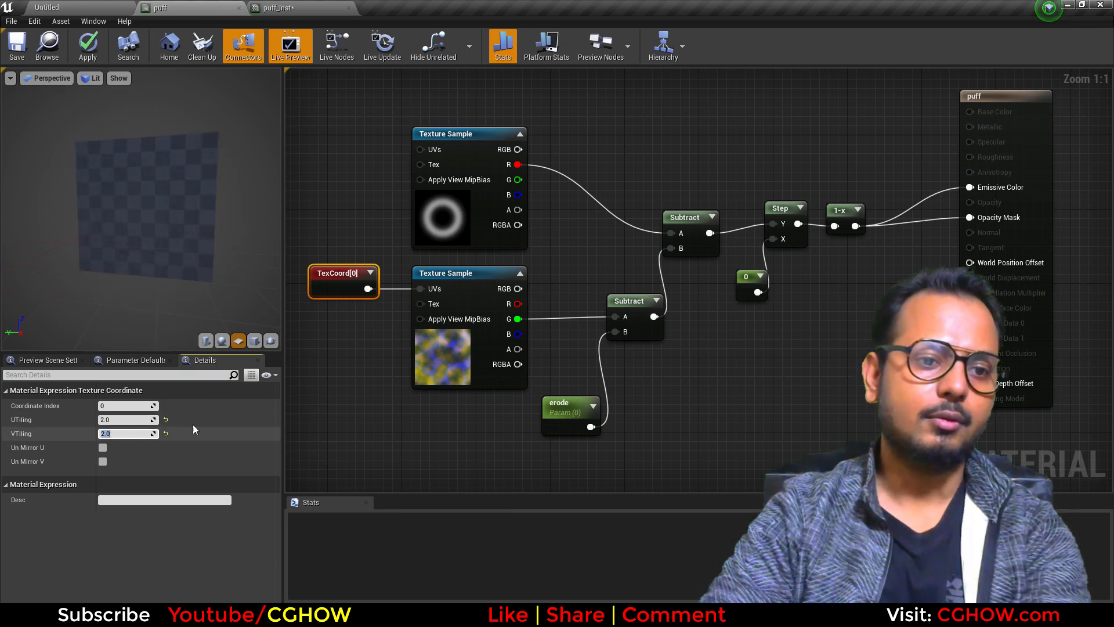
Move the TexCoord node away from the noise sample and add a Multiply node between them, feeding TexCoord into its A input.
{"action": "right_click_drag", "start_coordinate": [348, 359], "coordinate": [489, 359]}
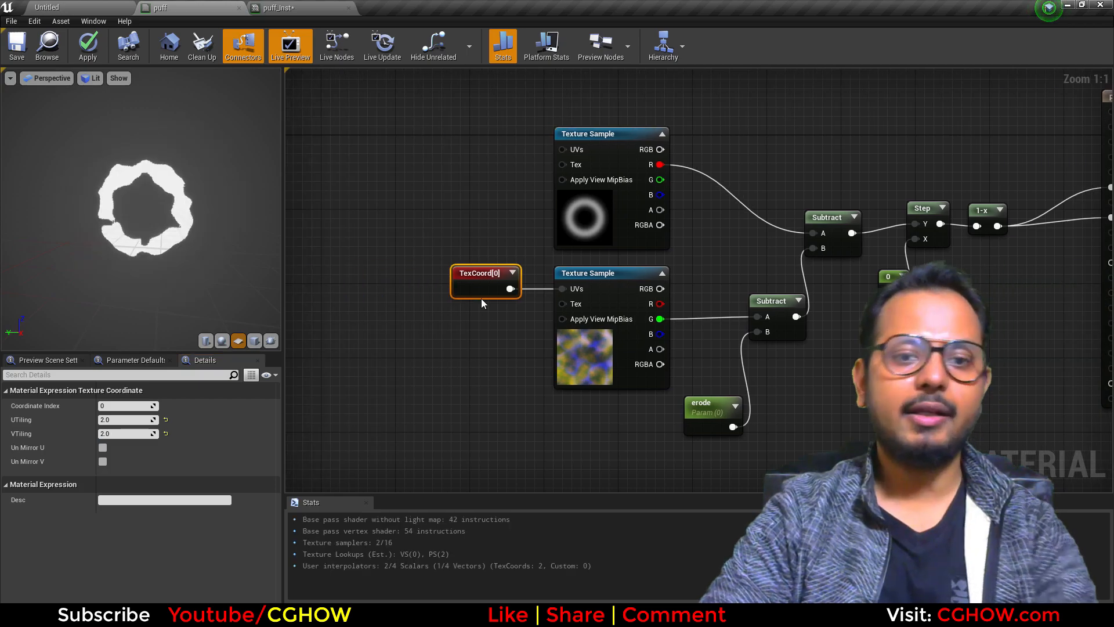
{"action": "left_click_drag", "start_coordinate": [471, 293], "coordinate": [355, 294]}
{"action": "left_click", "coordinate": [451, 279]}
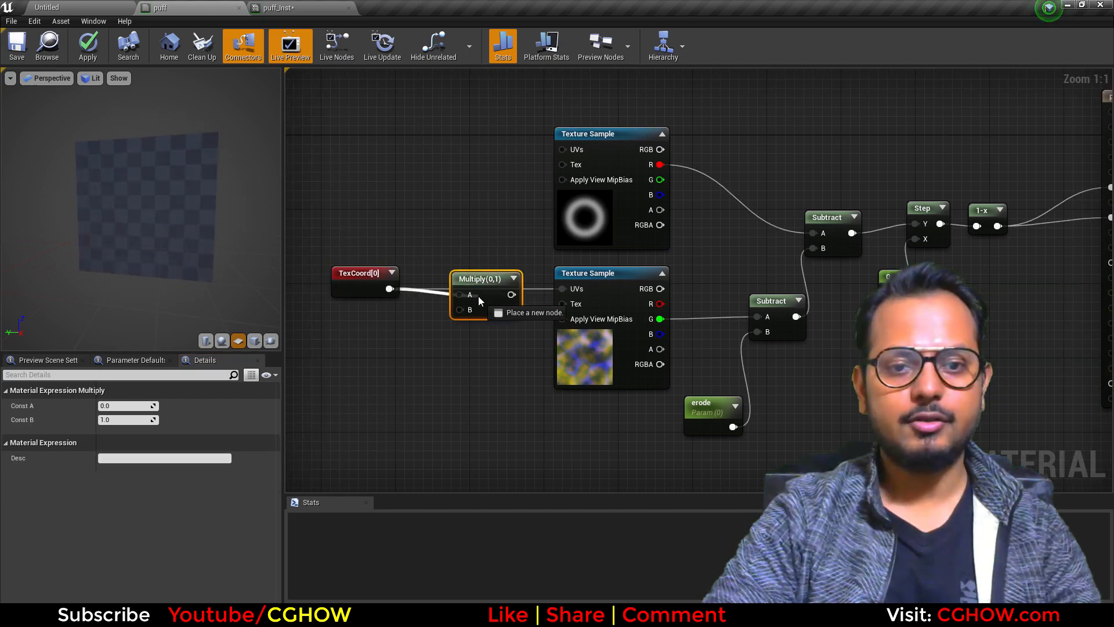
{"action": "left_click_drag", "start_coordinate": [465, 295], "coordinate": [463, 295]}
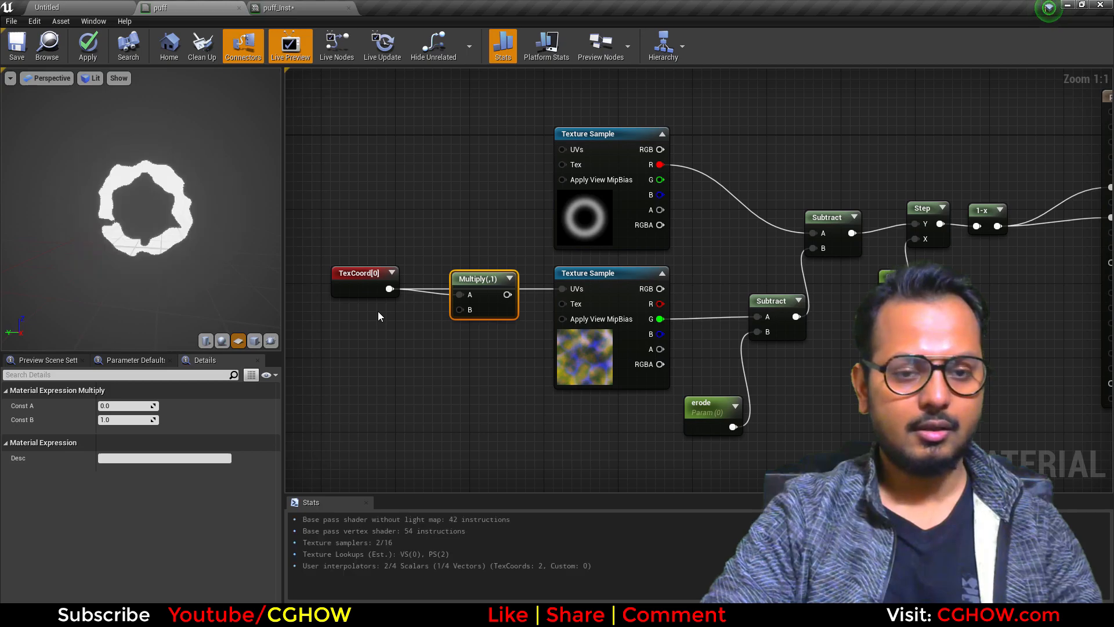
Create a scalar parameter named Tile, wire it through Multiply's B input into the noise sample's UVs, and save the material.
{"action": "left_click", "coordinate": [379, 312]}
{"action": "type", "text": "Tile"}
{"action": "key", "text": "Return"}
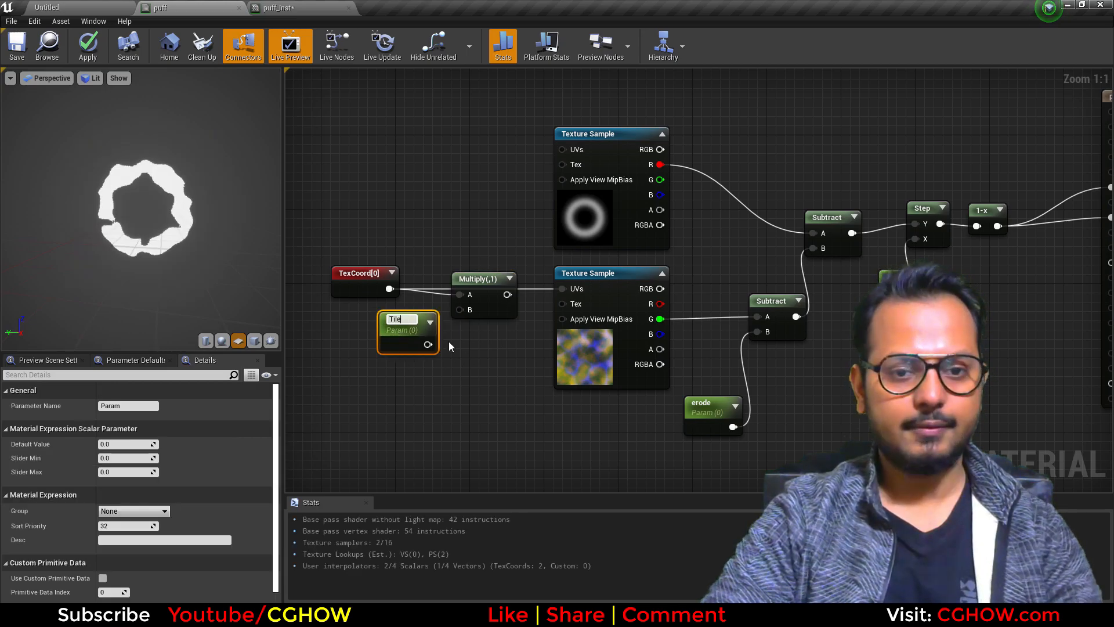
{"action": "left_click_drag", "start_coordinate": [429, 343], "coordinate": [567, 304]}
{"action": "left_click", "coordinate": [17, 46]}
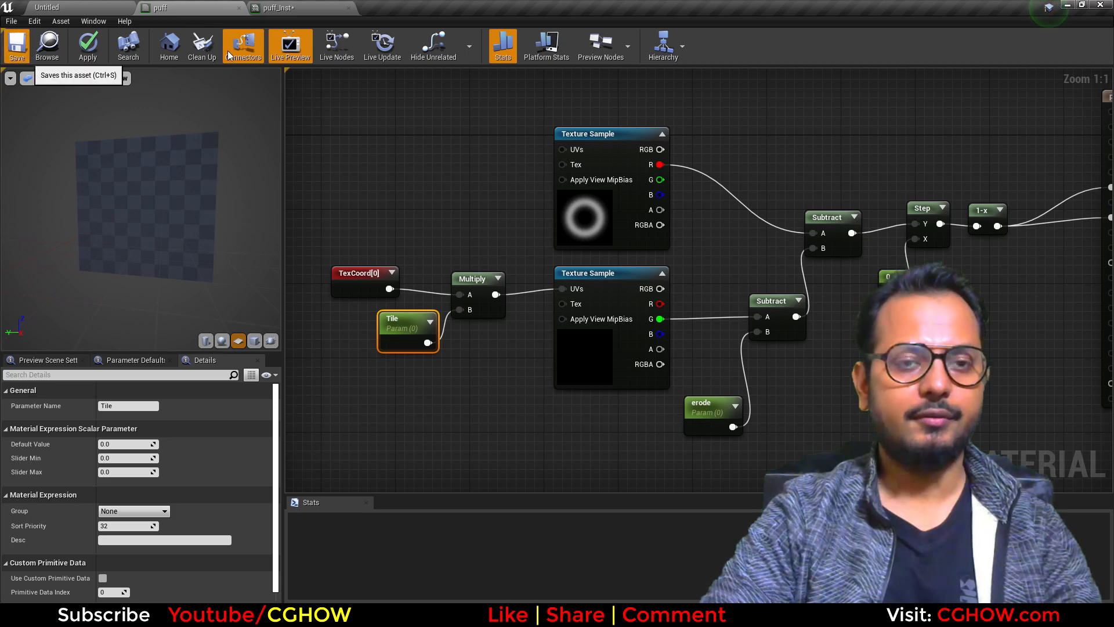
In the puff_Inst material instance, enter a Tile of 1 and try lower values with erode at about -0.13.
{"action": "left_click", "coordinate": [270, 8]}
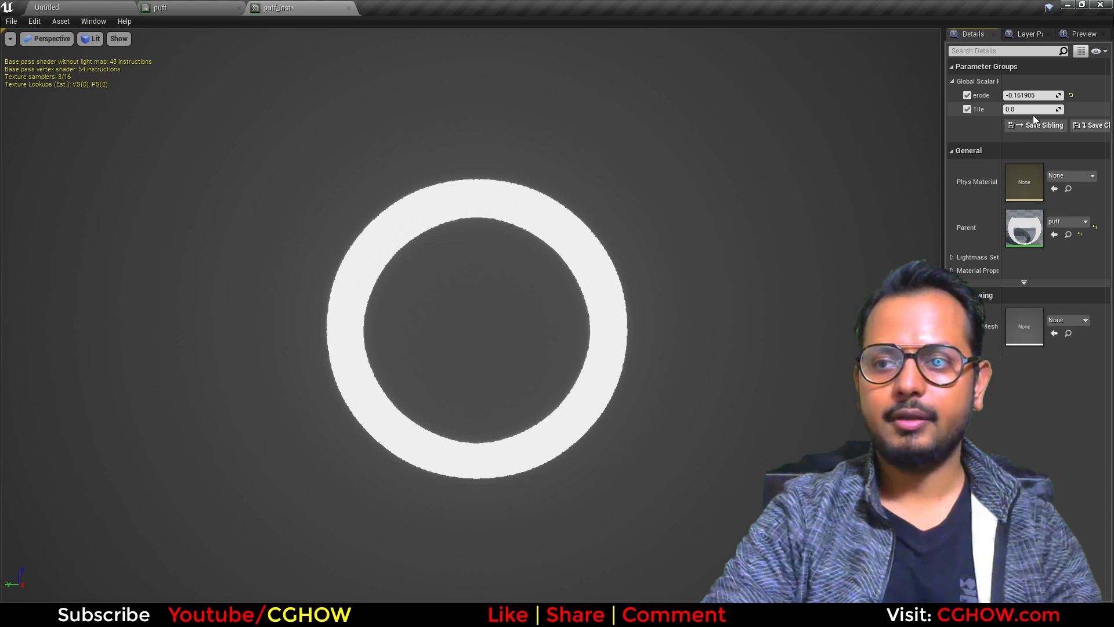
{"action": "left_click", "coordinate": [1034, 112]}
{"action": "type", "text": "1"}
{"action": "key", "text": "Return"}
{"action": "mouse_move", "coordinate": [1035, 95]}
{"action": "left_mouse_down"}
{"action": "mouse_move", "coordinate": [1062, 96]}
{"action": "mouse_move", "coordinate": [1021, 95]}
{"action": "mouse_move", "coordinate": [1041, 95]}
{"action": "mouse_move", "coordinate": [1020, 109]}
{"action": "left_mouse_up"}
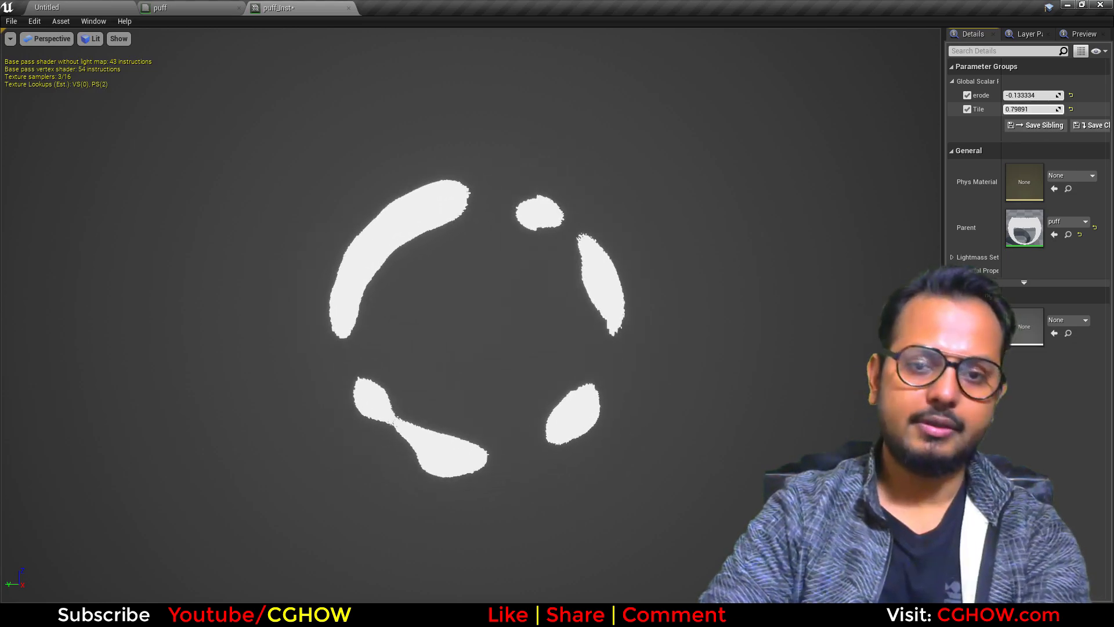
Set Tile to about 0.82 in puff_Inst, test erode down to about -0.33, and reset erode to its default.
{"action": "type", "text": "0.8751"}
{"action": "key", "text": "Return"}
{"action": "mouse_move", "coordinate": [1033, 109]}
{"action": "left_mouse_down"}
{"action": "mouse_move", "coordinate": [1022, 109]}
{"action": "mouse_move", "coordinate": [1048, 109]}
{"action": "mouse_move", "coordinate": [1028, 109]}
{"action": "mouse_move", "coordinate": [1062, 95]}
{"action": "mouse_move", "coordinate": [1041, 94]}
{"action": "left_mouse_up"}
{"action": "type", "text": "0.0"}
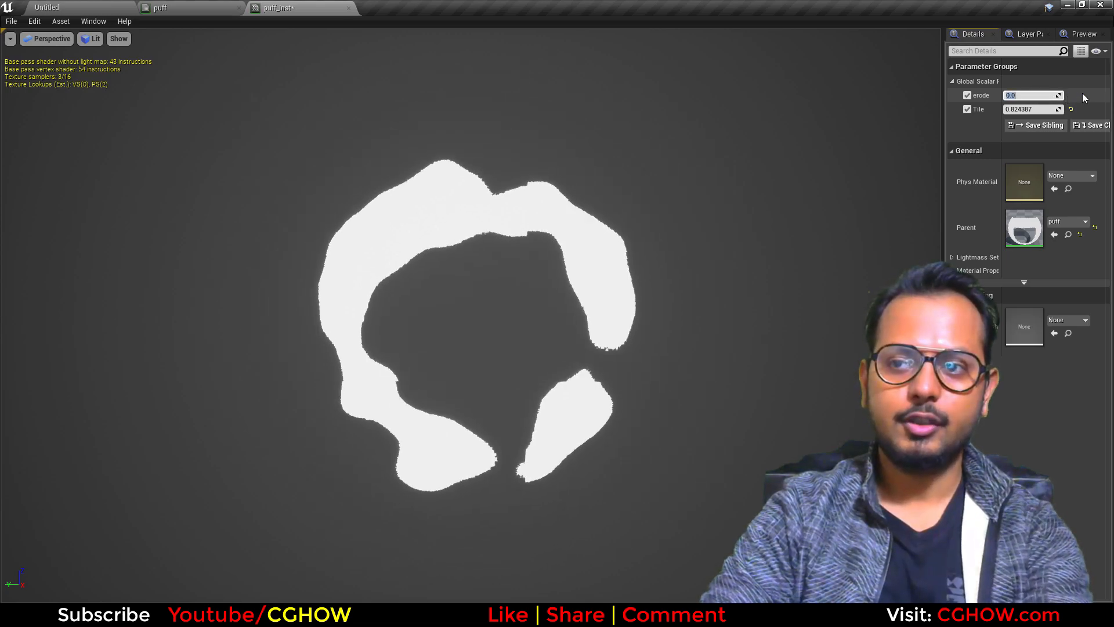
{"action": "mouse_move", "coordinate": [1042, 95]}
{"action": "left_mouse_down"}
{"action": "mouse_move", "coordinate": [1008, 96]}
{"action": "mouse_move", "coordinate": [1037, 98]}
{"action": "left_mouse_up"}
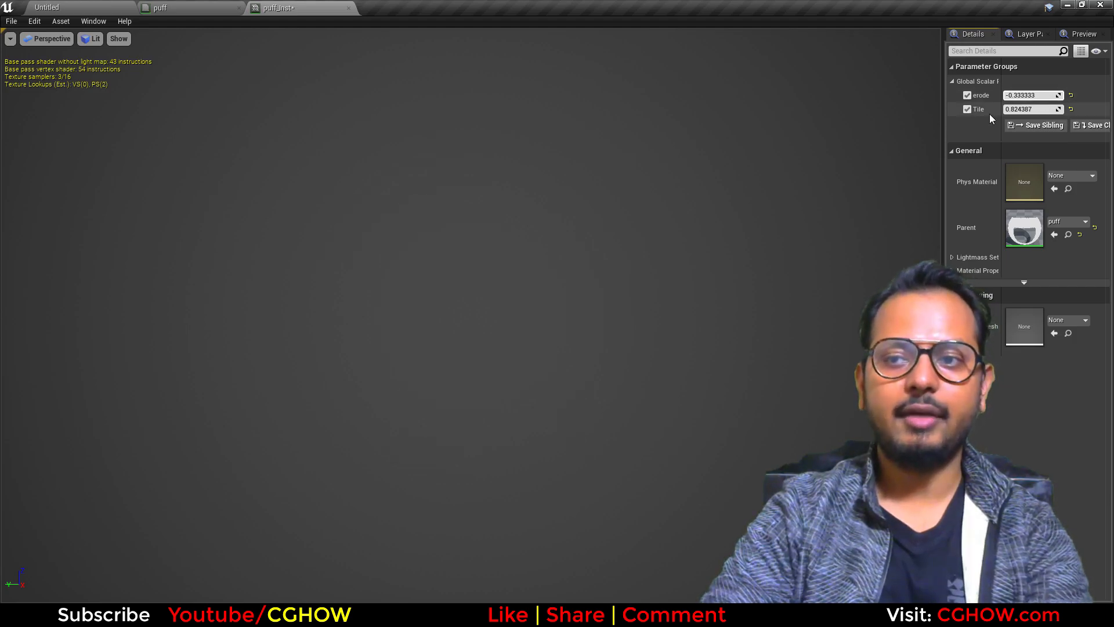
{"action": "left_click", "coordinate": [1070, 95]}
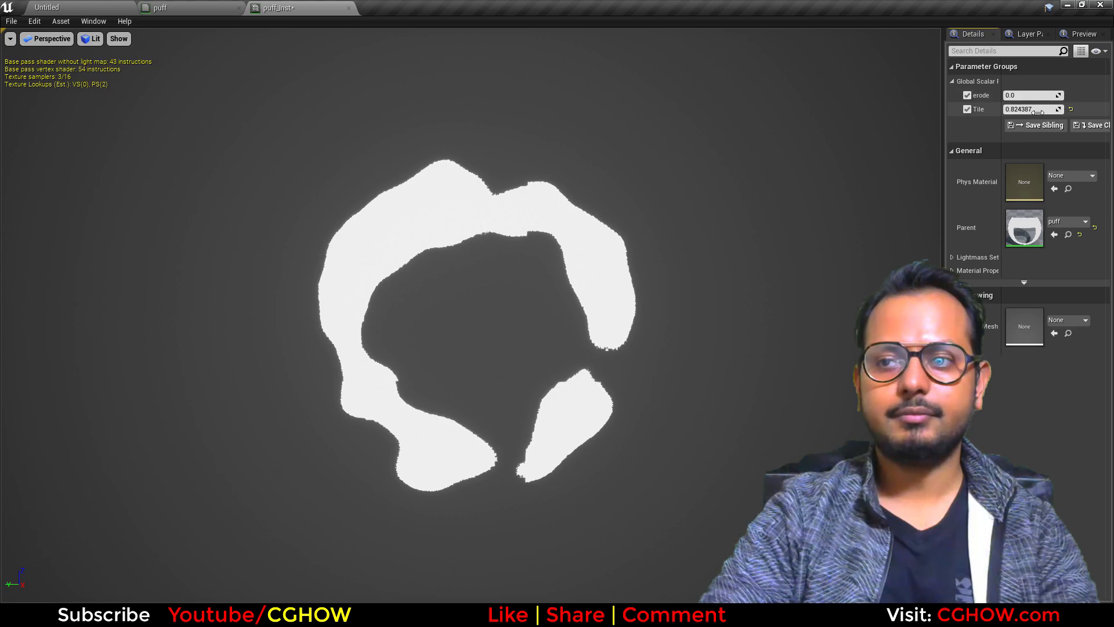
Switch to Chrome and examine the coloured puff effects in the reference GIF at an enlarged size.
{"action": "left_click", "coordinate": [185, 7]}
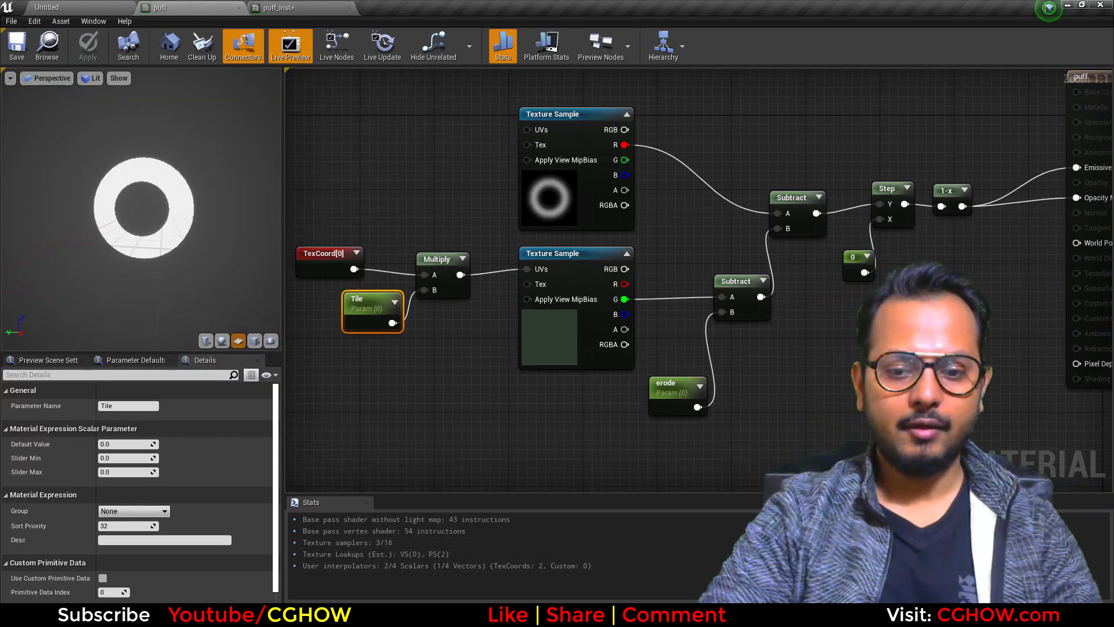
{"action": "left_click", "coordinate": [409, 613]}
{"action": "left_click", "coordinate": [572, 65]}
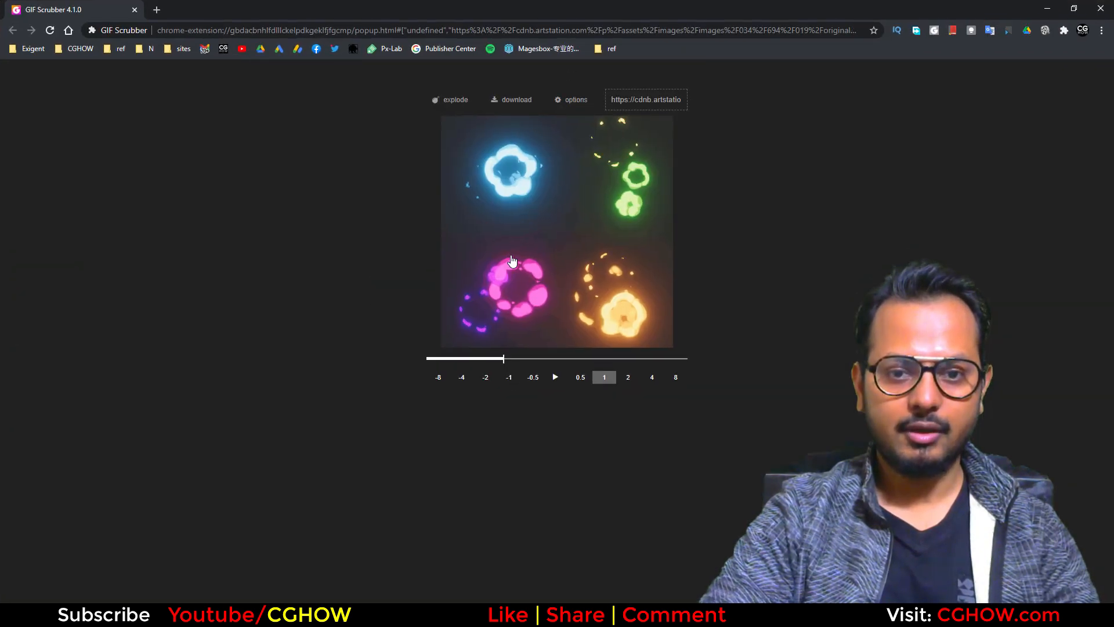
{"action": "scroll", "coordinate": [512, 258], "scroll_direction": "up", "scroll_amount": 7, "text": "ctrl"}
{"action": "scroll", "coordinate": [512, 258], "scroll_direction": "down", "scroll_amount": 1, "text": "ctrl"}
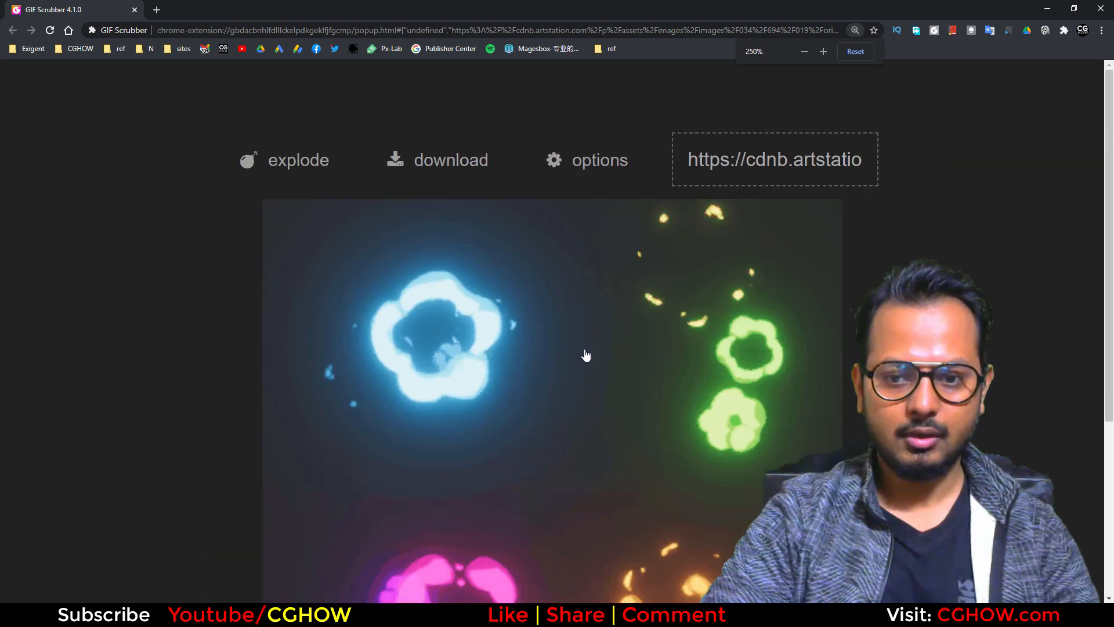
{"action": "scroll", "coordinate": [587, 371], "scroll_direction": "down", "scroll_amount": 4}
{"action": "mouse_move", "coordinate": [393, 544]}
{"action": "left_mouse_down"}
{"action": "mouse_move", "coordinate": [371, 544]}
{"action": "mouse_move", "coordinate": [385, 543]}
{"action": "left_mouse_up"}
Open the ArtStation puff spritesheet in a new tab, enlarge it, and compare its shapes with the puff_Inst preview in Unreal Editor.
{"action": "key", "text": "alt+Tab"}
{"action": "scroll", "coordinate": [496, 299], "scroll_direction": "down", "scroll_amount": 7}
{"action": "scroll", "coordinate": [495, 301], "scroll_direction": "down", "scroll_amount": 12}
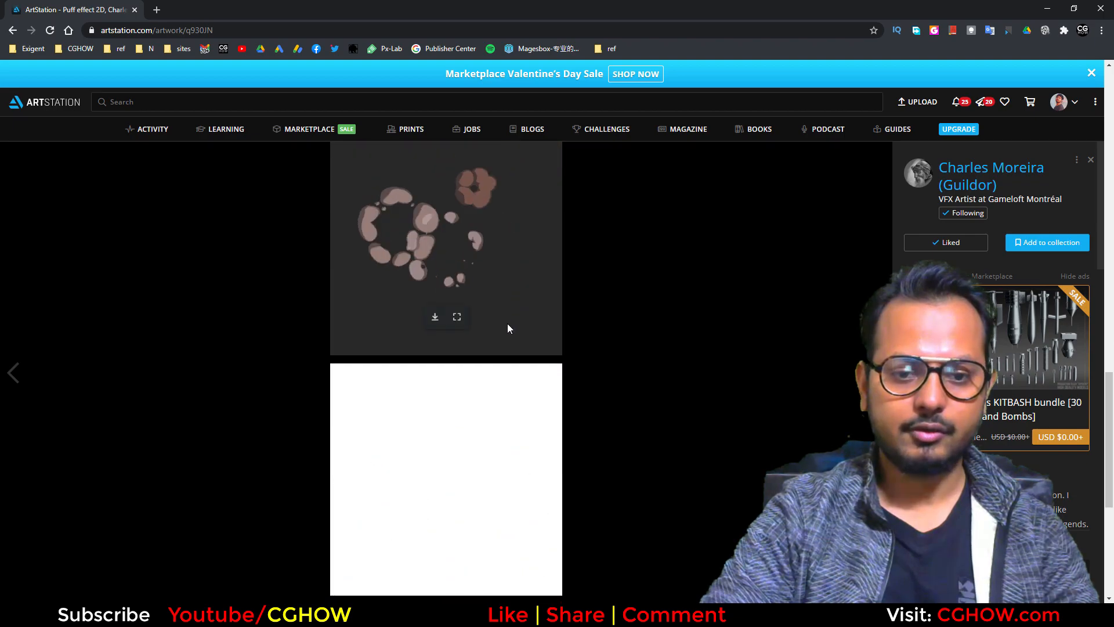
{"action": "right_click", "coordinate": [465, 350]}
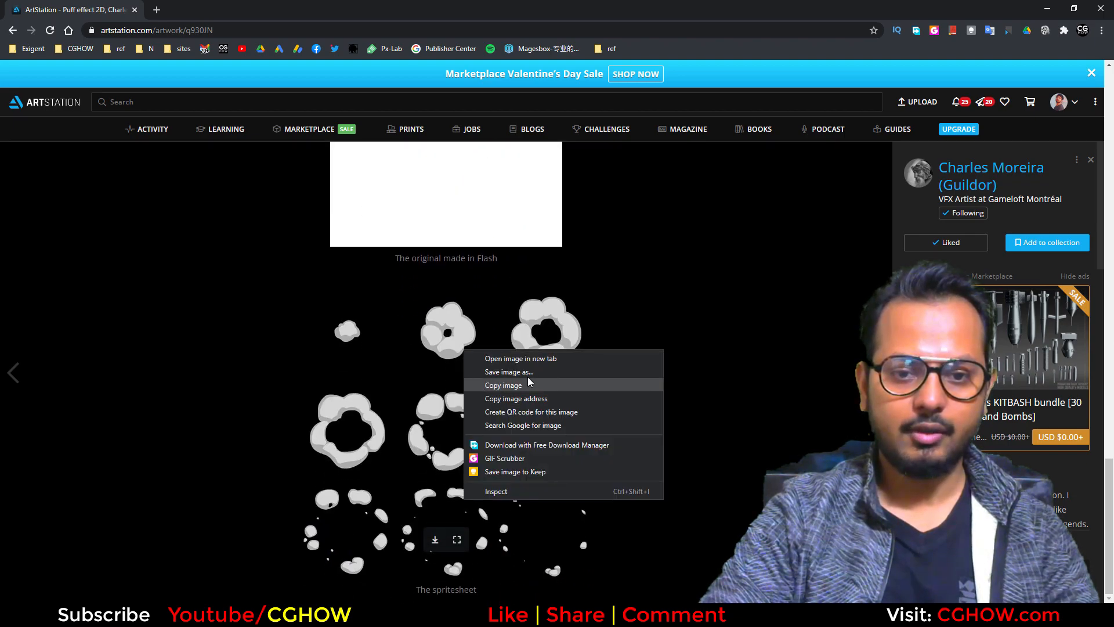
{"action": "left_click", "coordinate": [505, 359]}
{"action": "left_click", "coordinate": [213, 8]}
{"action": "scroll", "coordinate": [478, 296], "scroll_direction": "up", "scroll_amount": 7, "text": "ctrl"}
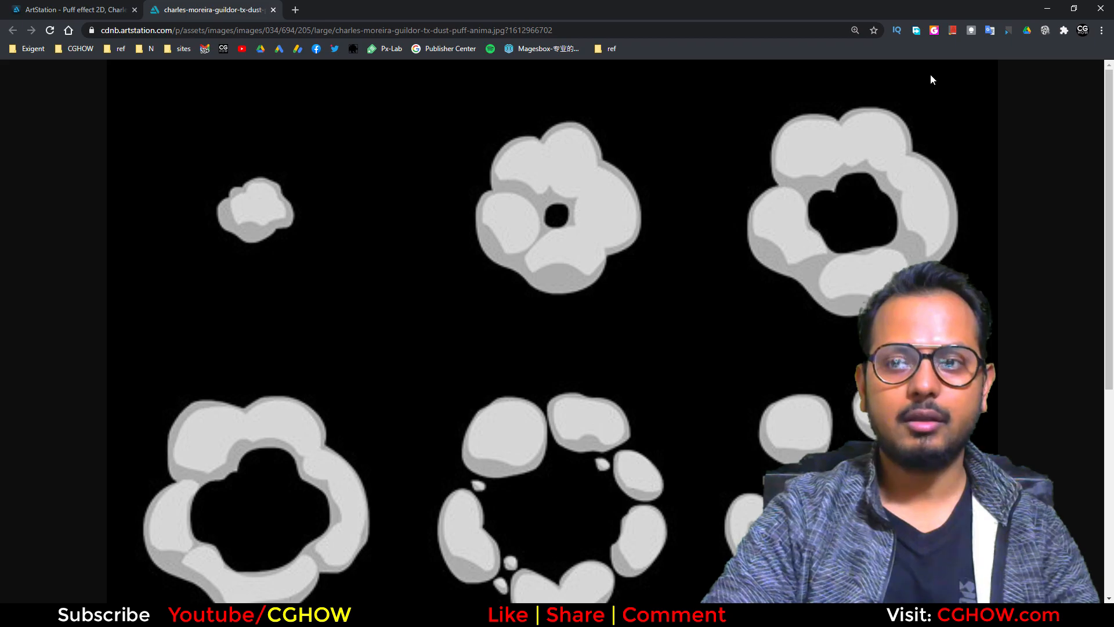
{"action": "left_click", "coordinate": [1045, 8]}
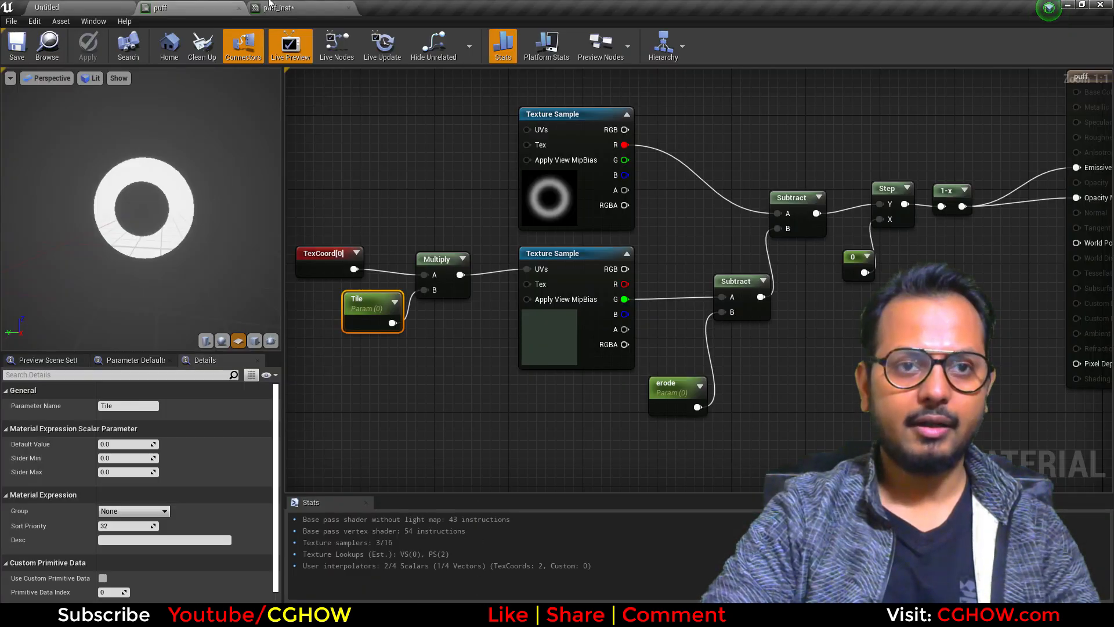
{"action": "left_click", "coordinate": [279, 7]}
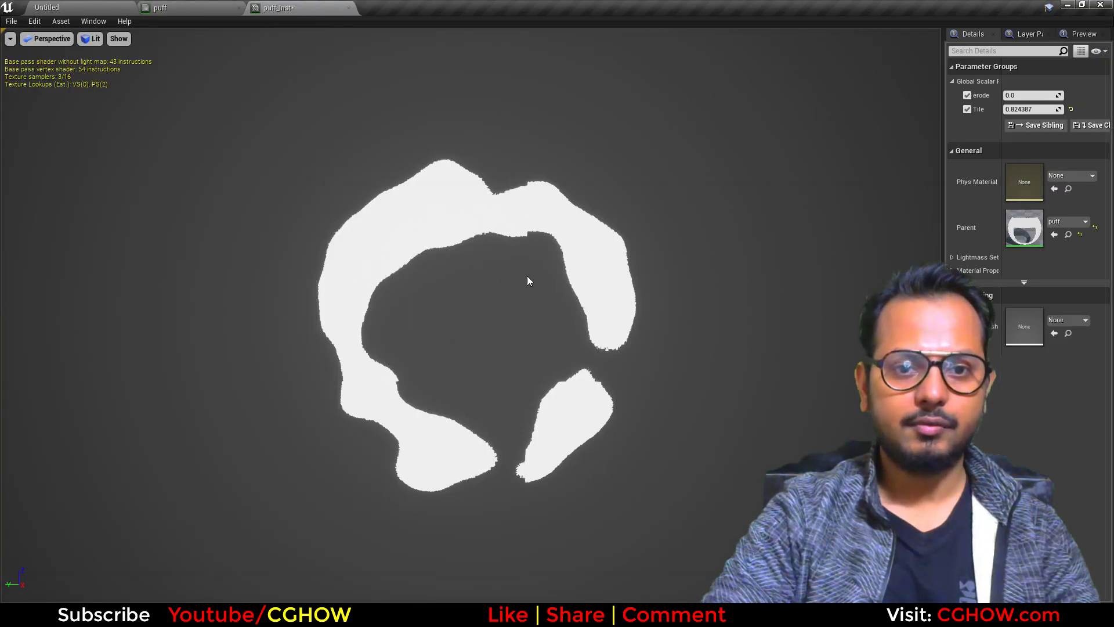
In the puff material, add a Multiply node with 1-x on its A input and a Constant3Vector node with a grey of about 0.21.
{"action": "left_click", "coordinate": [210, 4]}
{"action": "right_click_drag", "start_coordinate": [615, 256], "coordinate": [379, 346]}
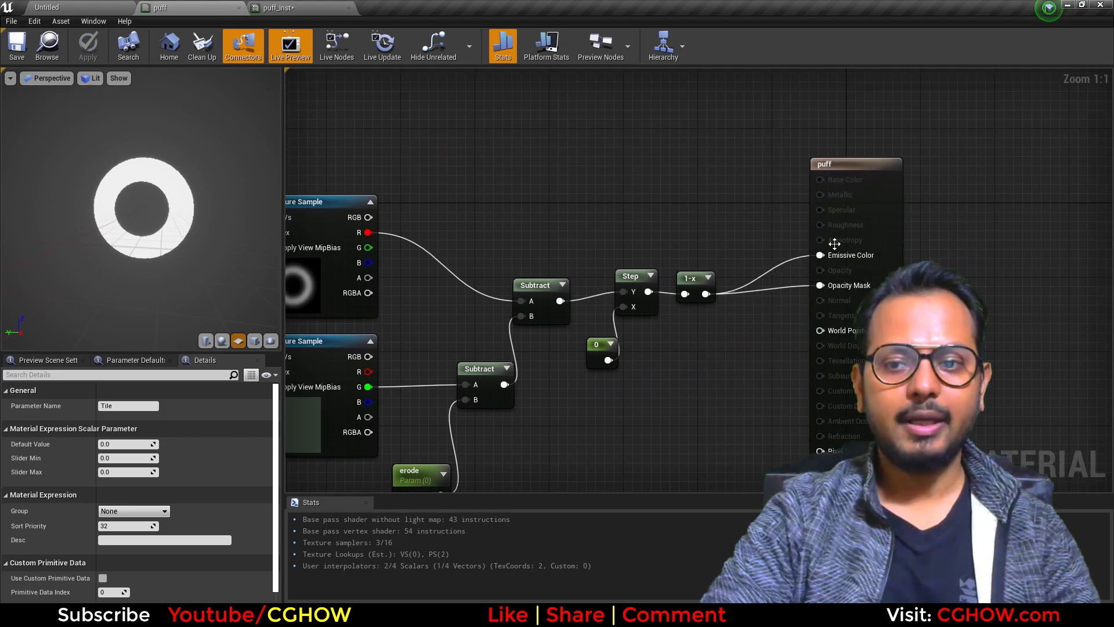
{"action": "left_click_drag", "start_coordinate": [882, 194], "coordinate": [938, 203]}
{"action": "left_click", "coordinate": [753, 212]}
{"action": "left_click_drag", "start_coordinate": [706, 294], "coordinate": [759, 235]}
{"action": "left_click", "coordinate": [603, 179]}
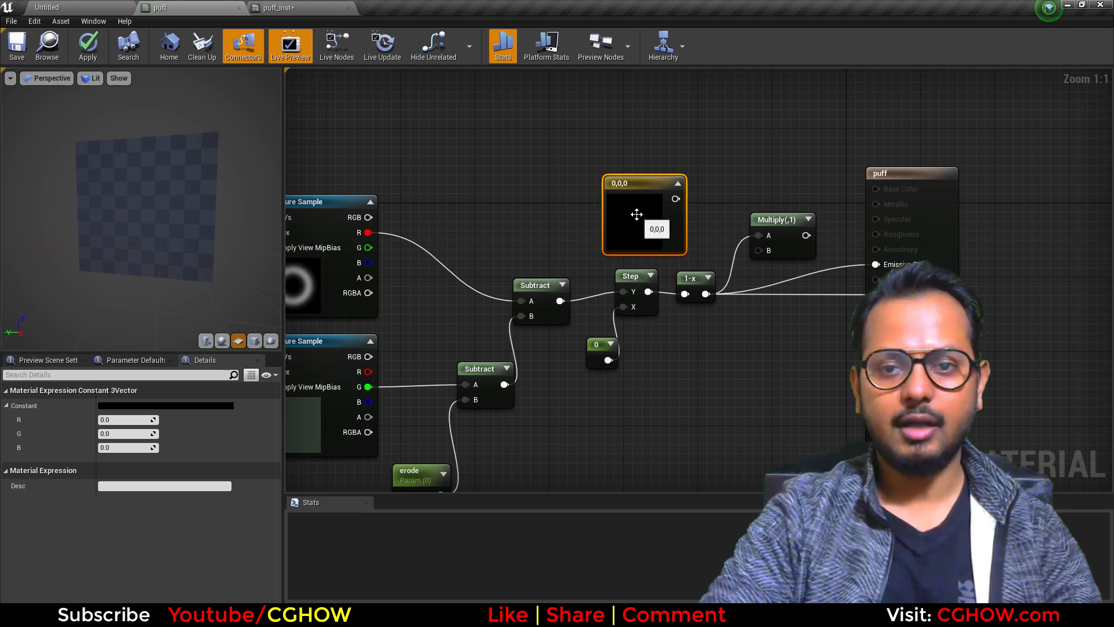
{"action": "double_click", "coordinate": [641, 219]}
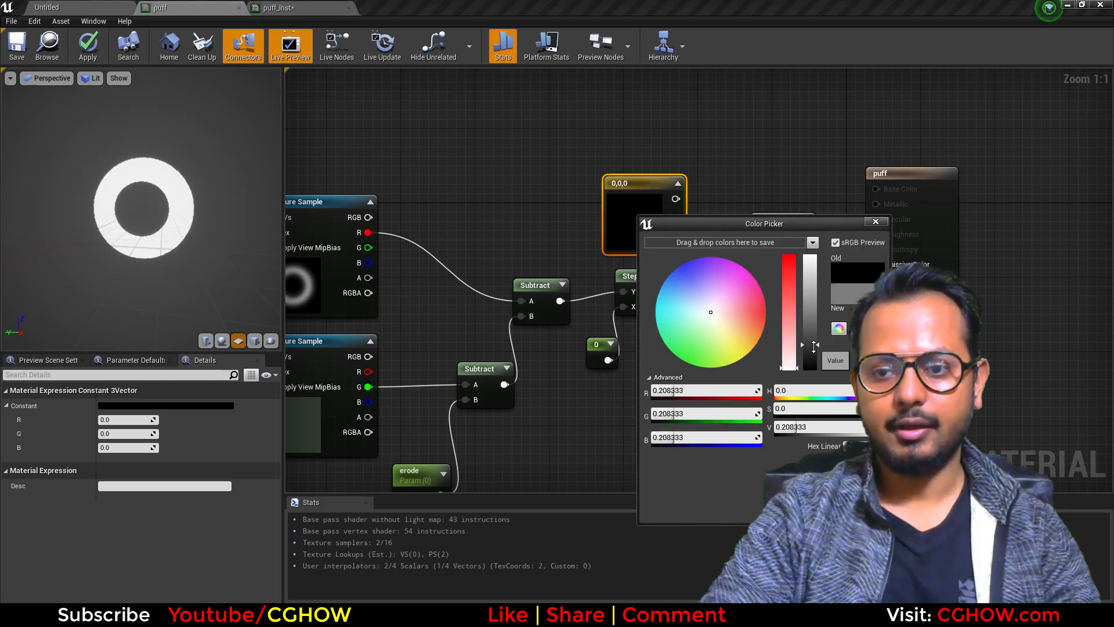
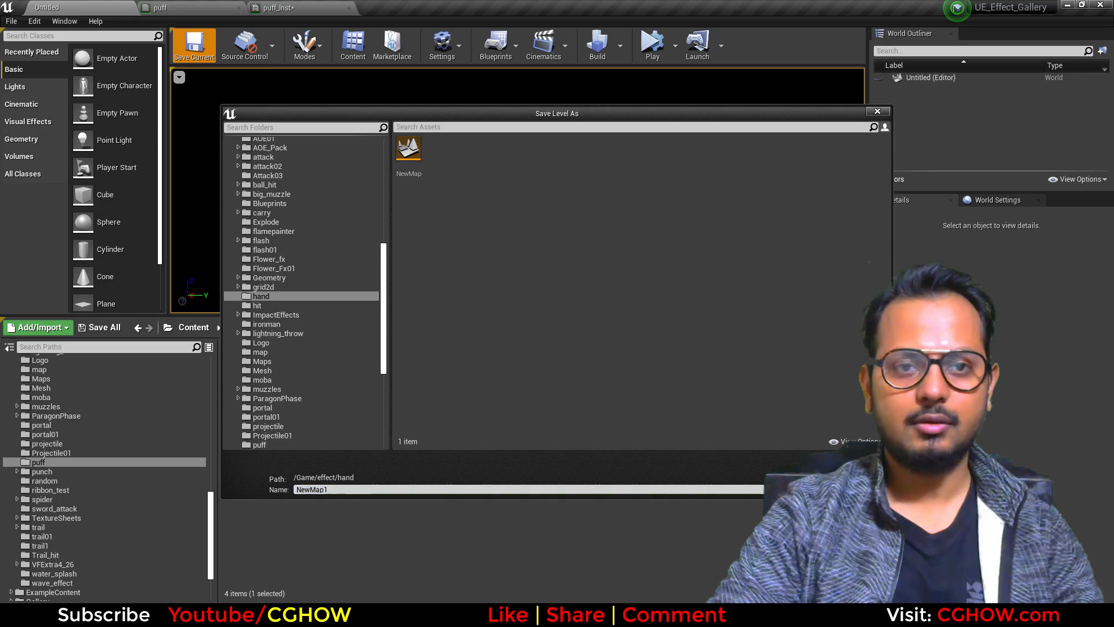
Dismiss the level save dialog, open NewNiagaraSystem from the puff folder, and dock its editor beside the level editor.
{"action": "key", "text": "Escape"}
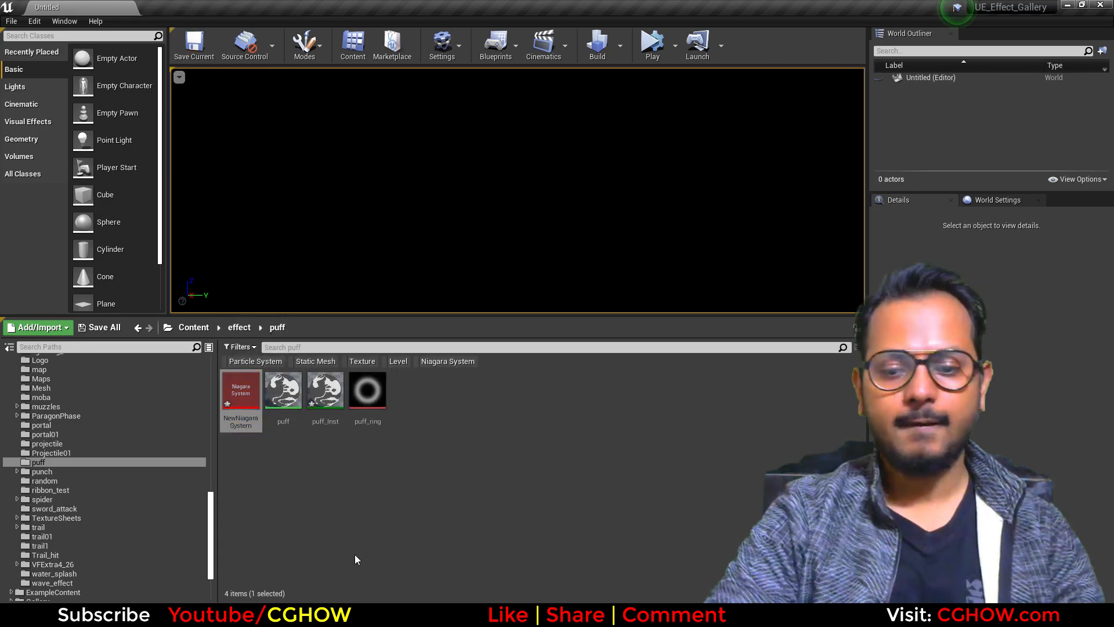
{"action": "double_click", "coordinate": [250, 414]}
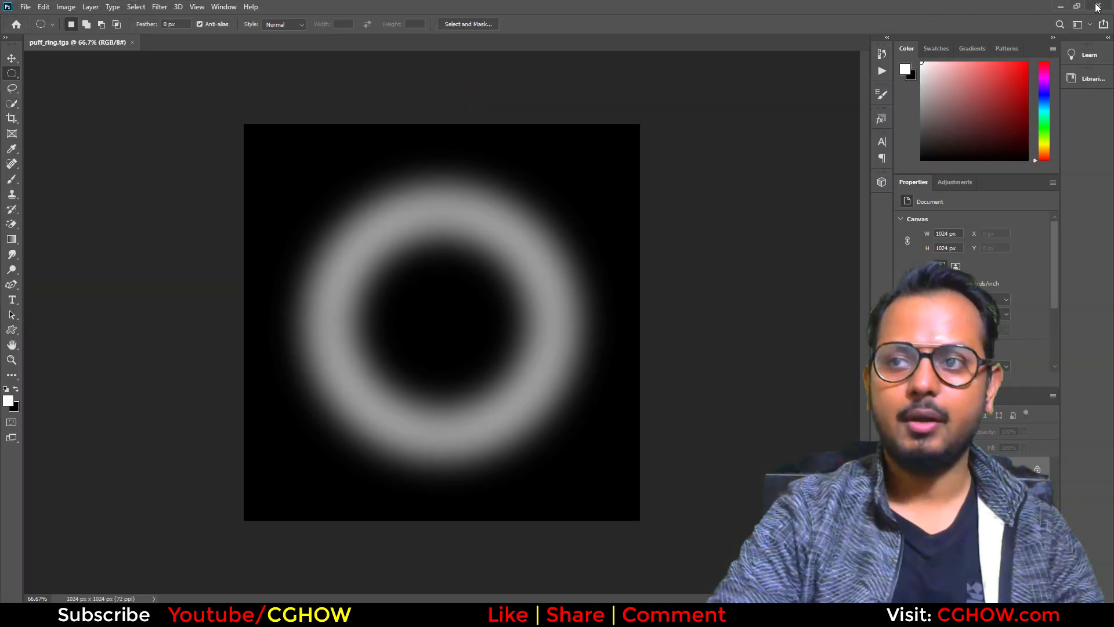
{"action": "left_click", "coordinate": [1096, 7]}
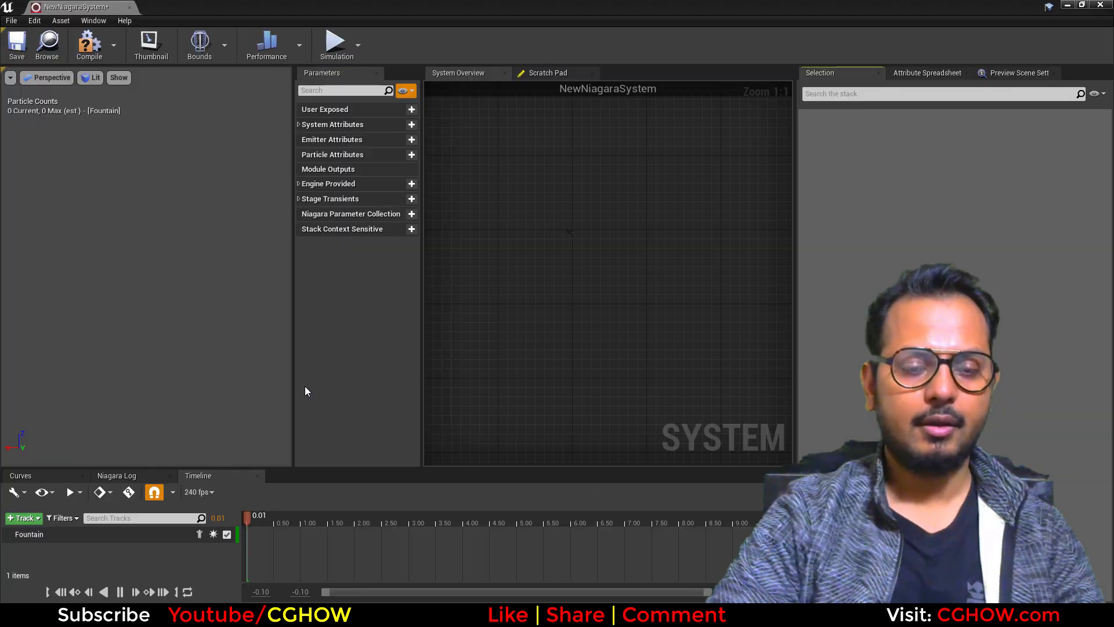
{"action": "left_click_drag", "start_coordinate": [106, 8], "coordinate": [171, 8]}
Assign the puff material to the Fountain emitter's Sprite Renderer.
{"action": "left_click", "coordinate": [79, 8]}
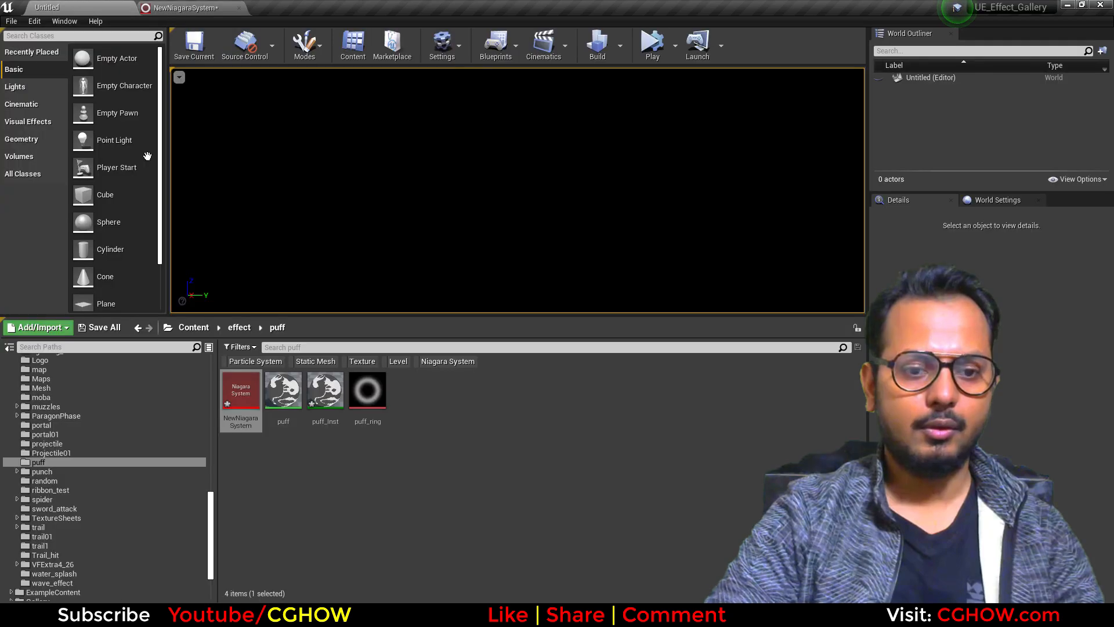
{"action": "left_click", "coordinate": [184, 8]}
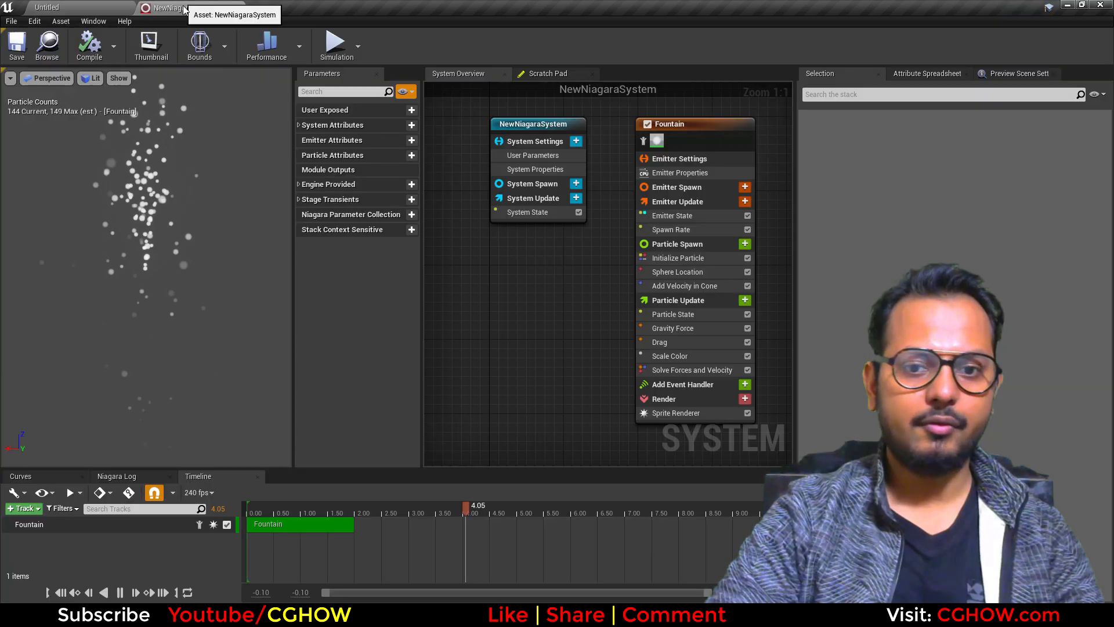
{"action": "left_click", "coordinate": [670, 413]}
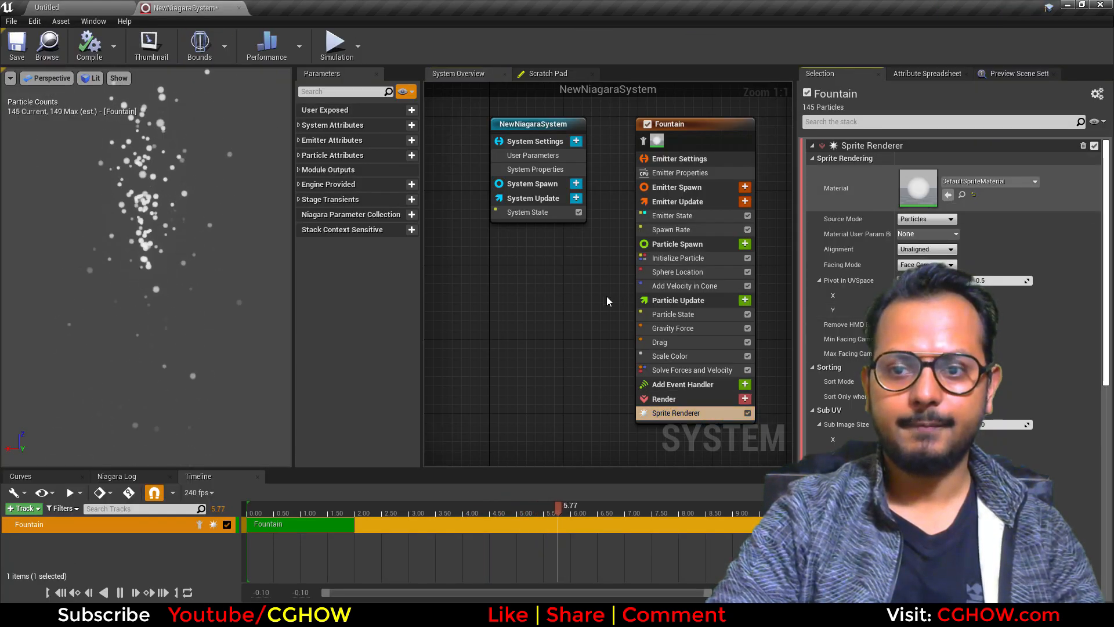
Delete the Scale Color, Drag, Gravity Force and Add Velocity in Cone modules from the Fountain emitter.
{"action": "left_click", "coordinate": [685, 356]}
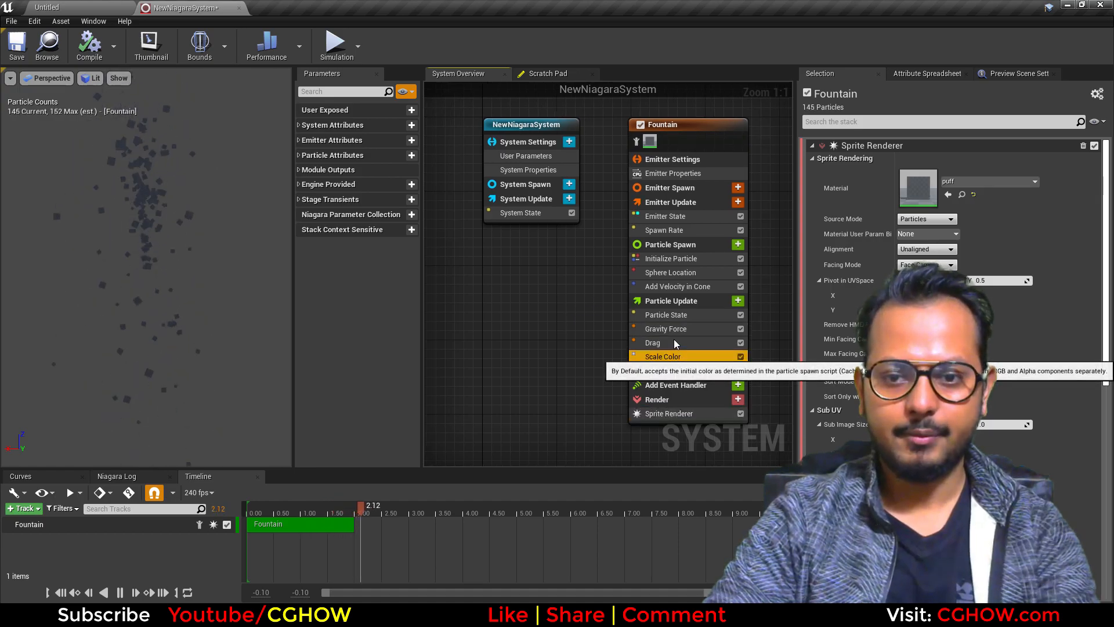
{"action": "key", "text": "Delete"}
{"action": "left_click", "coordinate": [677, 338]}
{"action": "key", "text": "Delete"}
{"action": "left_click", "coordinate": [673, 329]}
{"action": "key", "text": "Delete"}
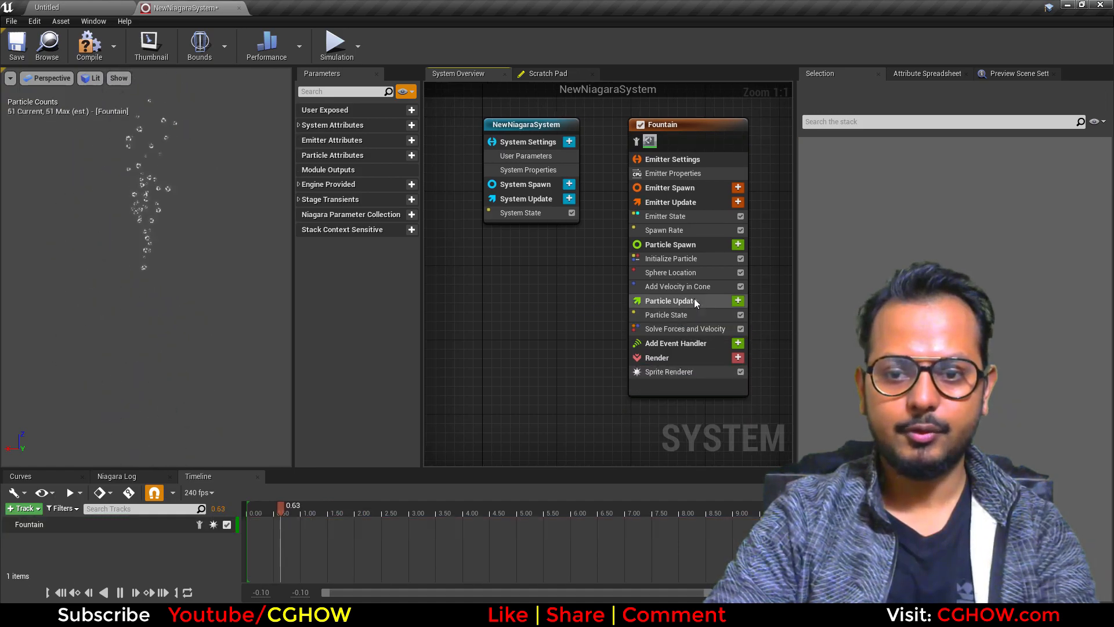
{"action": "left_click", "coordinate": [685, 286]}
{"action": "key", "text": "Delete"}
Open the Fountain emitter's SpawnRate value for editing and show the settings of its Initialize Particle module.
{"action": "right_click_drag", "start_coordinate": [569, 280], "coordinate": [469, 293]}
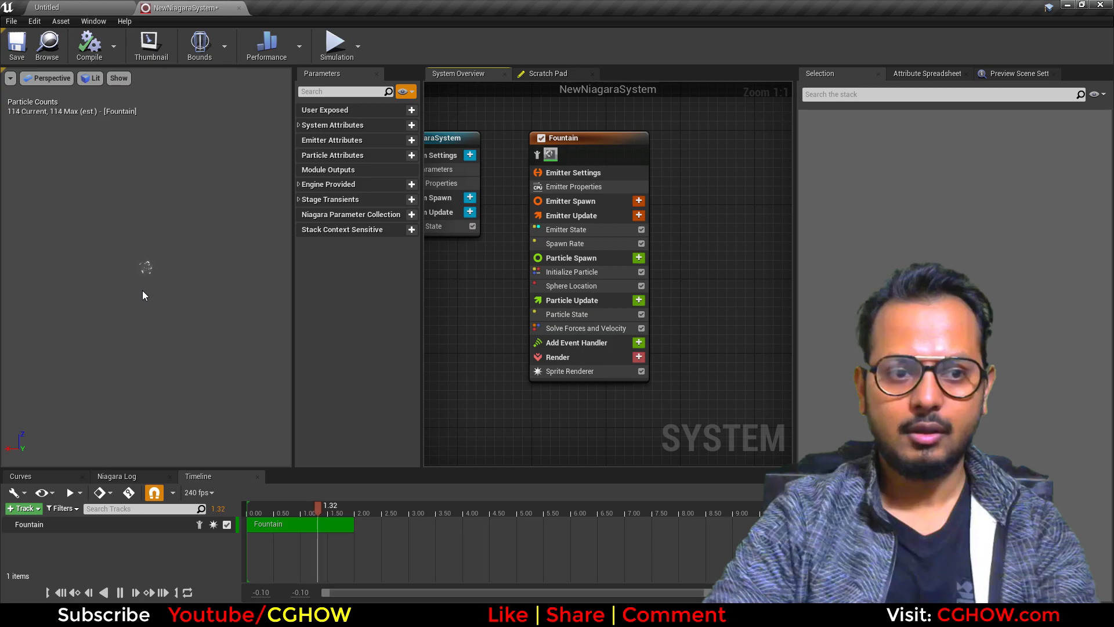
{"action": "left_click", "coordinate": [591, 245]}
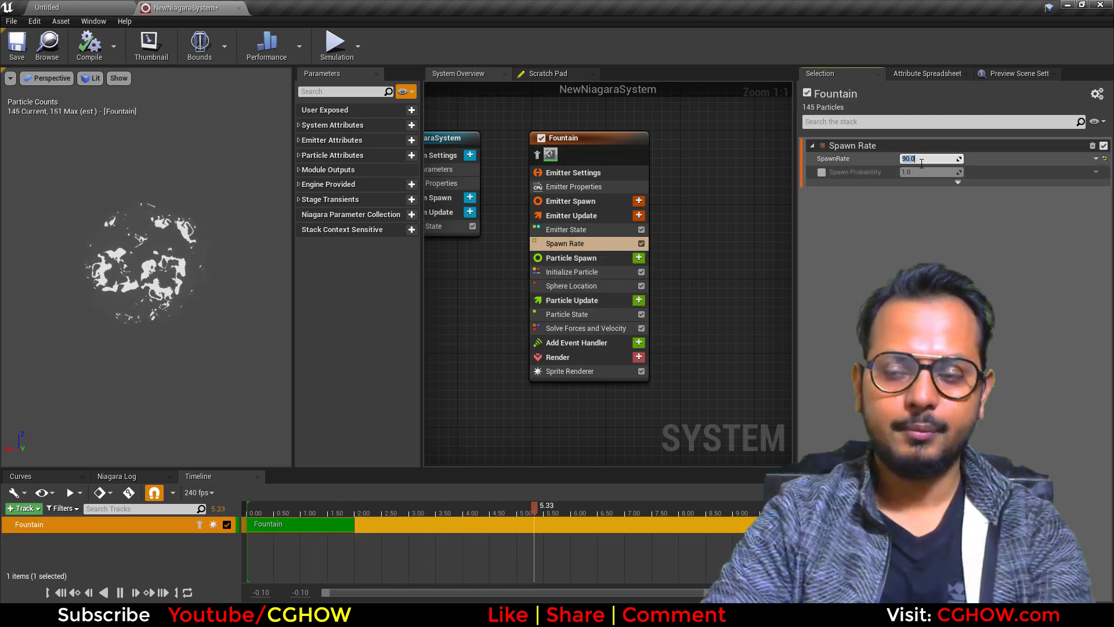
{"action": "left_click", "coordinate": [572, 273]}
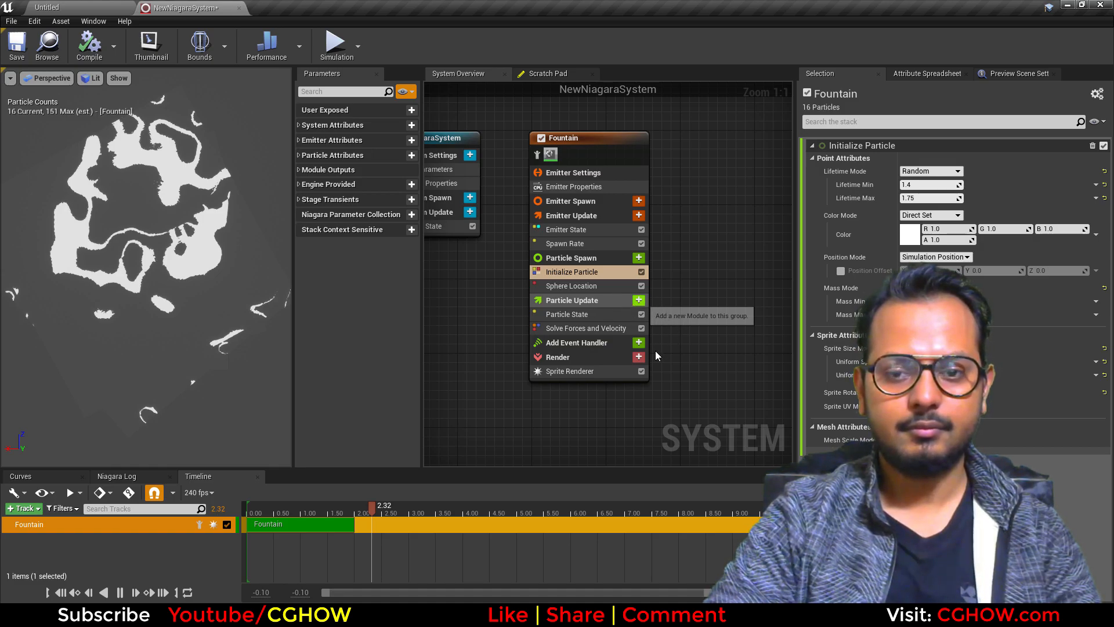
Add a Dynamic Material Parameters module to the Fountain emitter's Particle Update group and set its tile parameter to 1.
{"action": "type", "text": "dyn"}
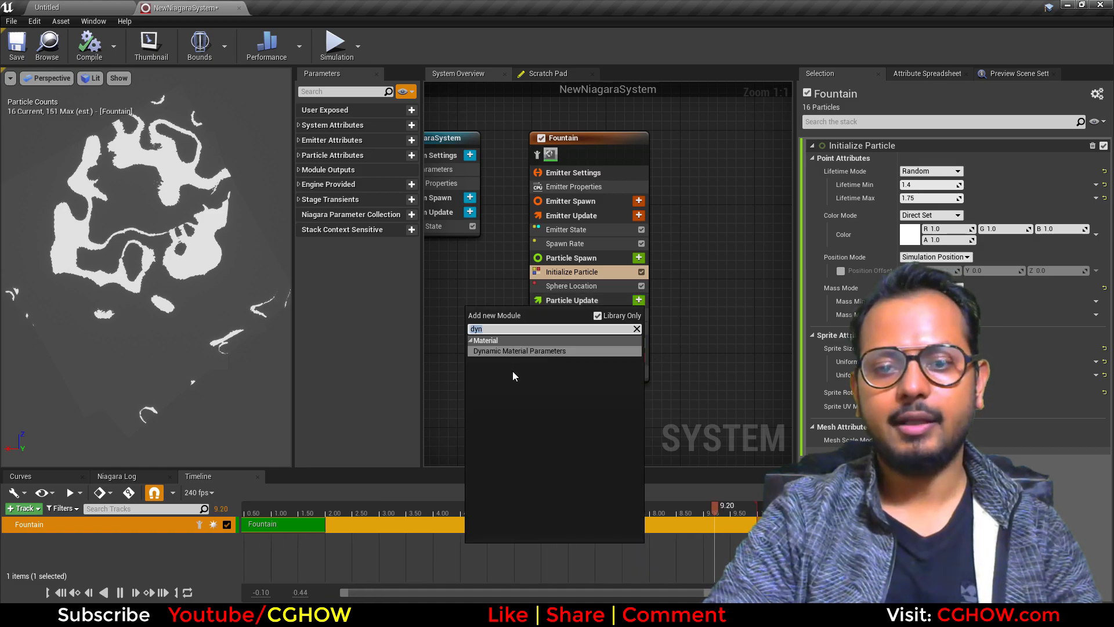
{"action": "left_click", "coordinate": [537, 350]}
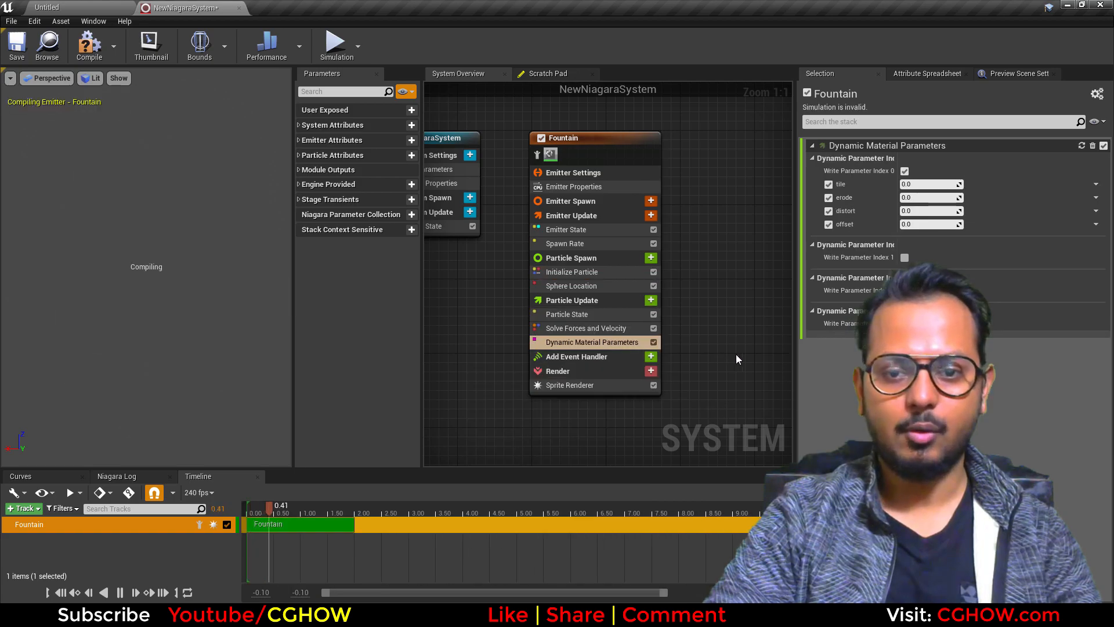
{"action": "left_click", "coordinate": [917, 185]}
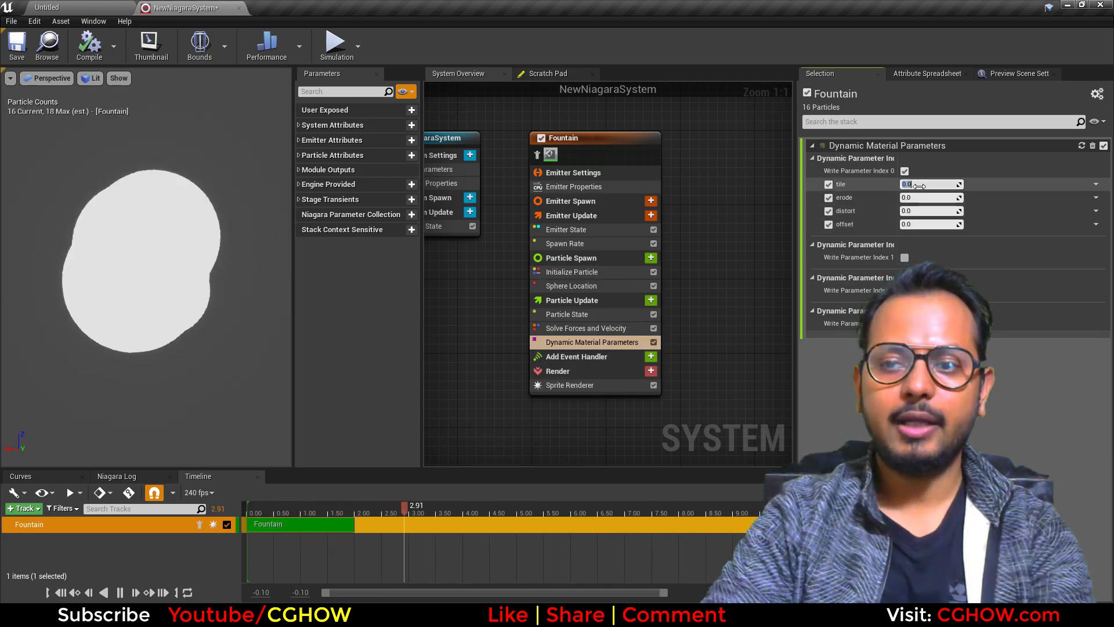
{"action": "type", "text": "1"}
{"action": "key", "text": "Return"}
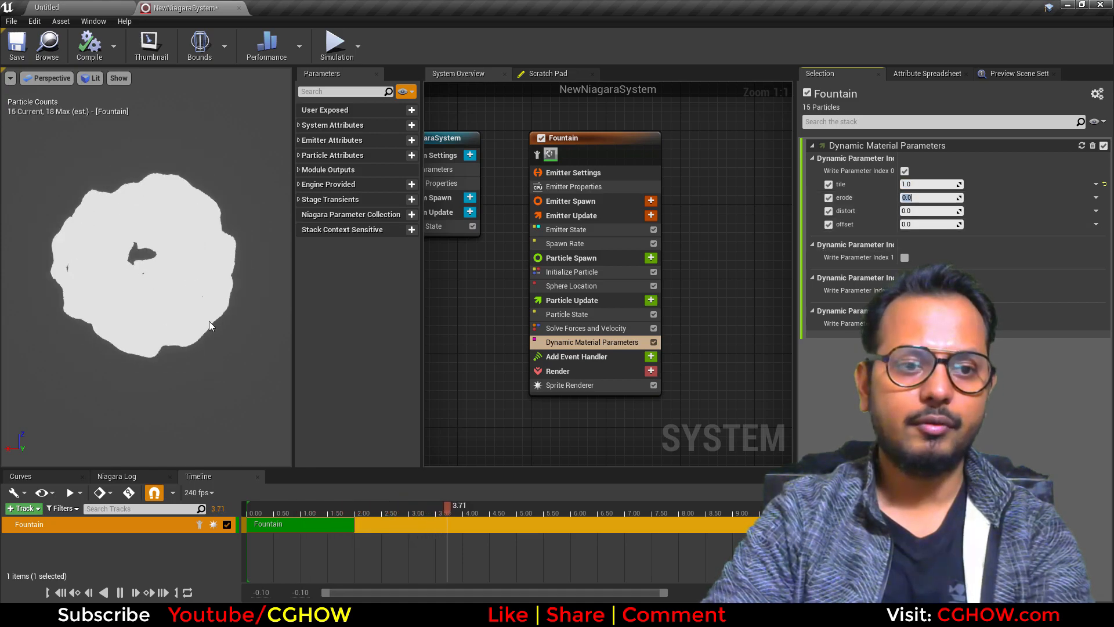
Set the Sphere Radius of the Fountain emitter's Sphere Location module to 100.
{"action": "left_click", "coordinate": [573, 286]}
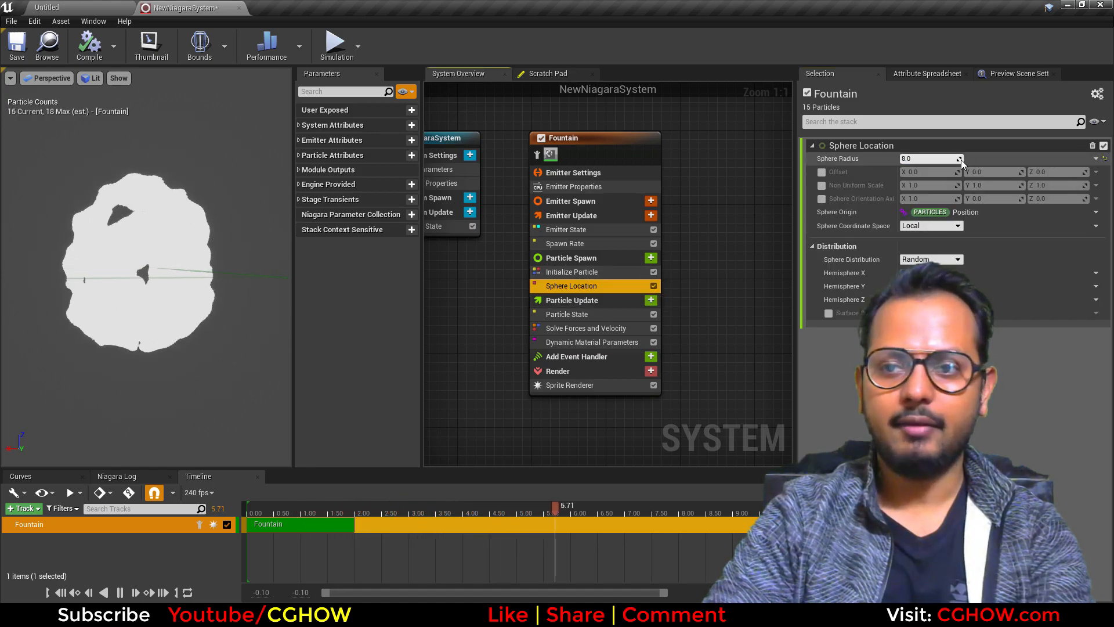
{"action": "left_click", "coordinate": [932, 158]}
{"action": "type", "text": "100"}
{"action": "key", "text": "Return"}
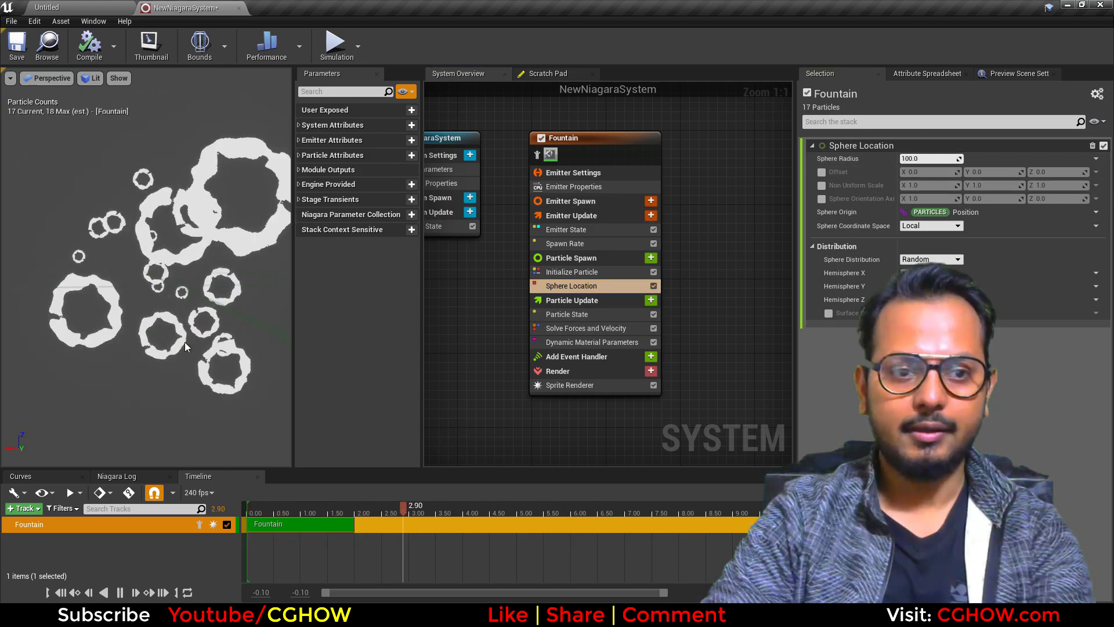
{"action": "scroll", "coordinate": [145, 266], "scroll_direction": "up", "scroll_amount": 5}
{"action": "scroll", "coordinate": [145, 267], "scroll_direction": "down", "scroll_amount": 5}
Drive the erode parameter of Dynamic Material Parameters with a Float from Curve input.
{"action": "left_click", "coordinate": [592, 342]}
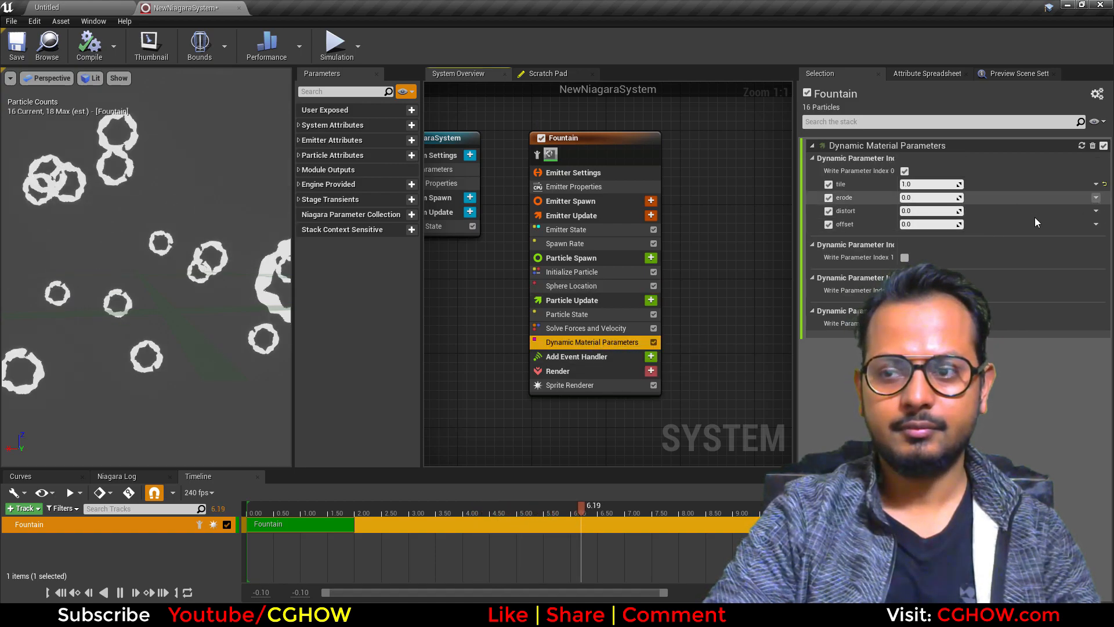
{"action": "left_click", "coordinate": [967, 224]}
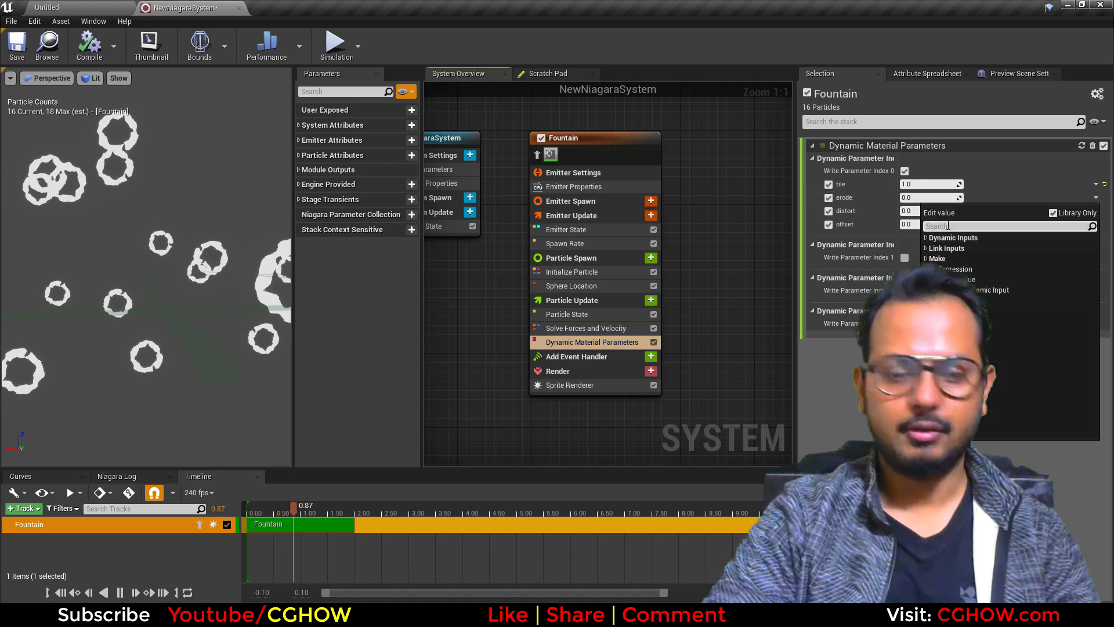
{"action": "type", "text": "cur"}
{"action": "left_click", "coordinate": [956, 249]}
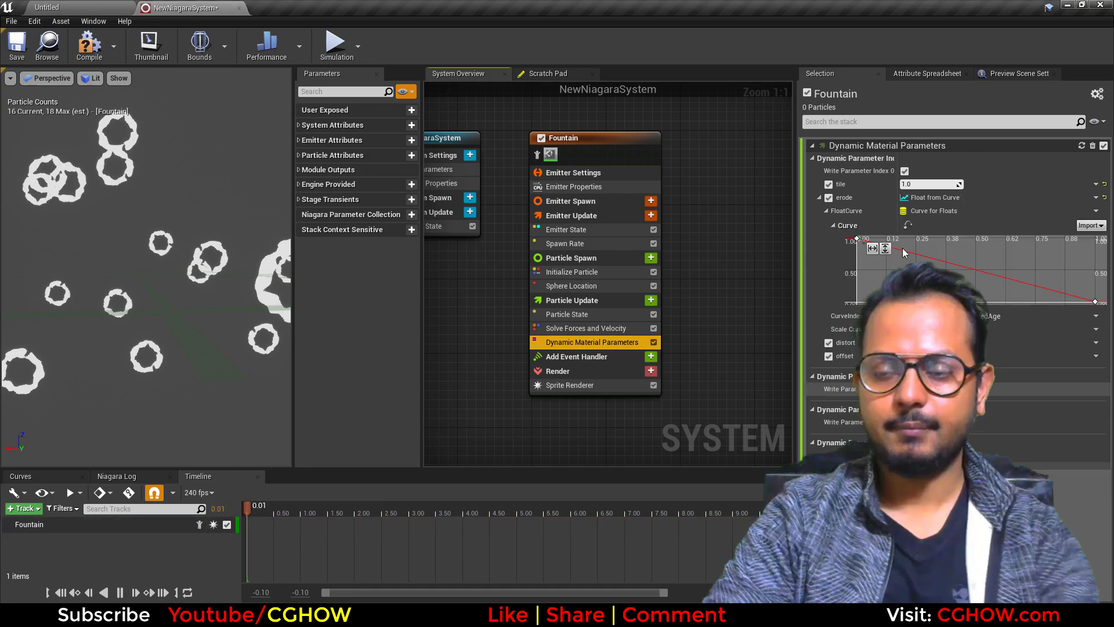
Set the erode curve's start key value to 0 and its end key value to -0.3.
{"action": "left_click", "coordinate": [856, 238]}
{"action": "left_click", "coordinate": [984, 248]}
{"action": "type", "text": "0"}
{"action": "key", "text": "Return"}
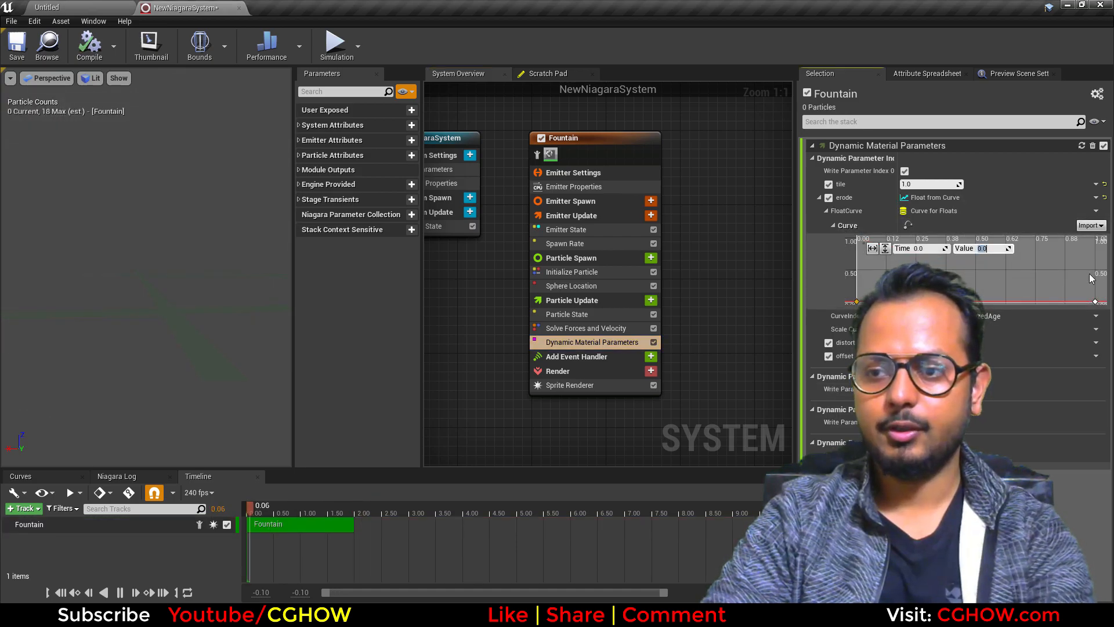
{"action": "left_click", "coordinate": [1094, 301]}
{"action": "left_click", "coordinate": [996, 251]}
{"action": "type", "text": "-0.3"}
{"action": "key", "text": "Return"}
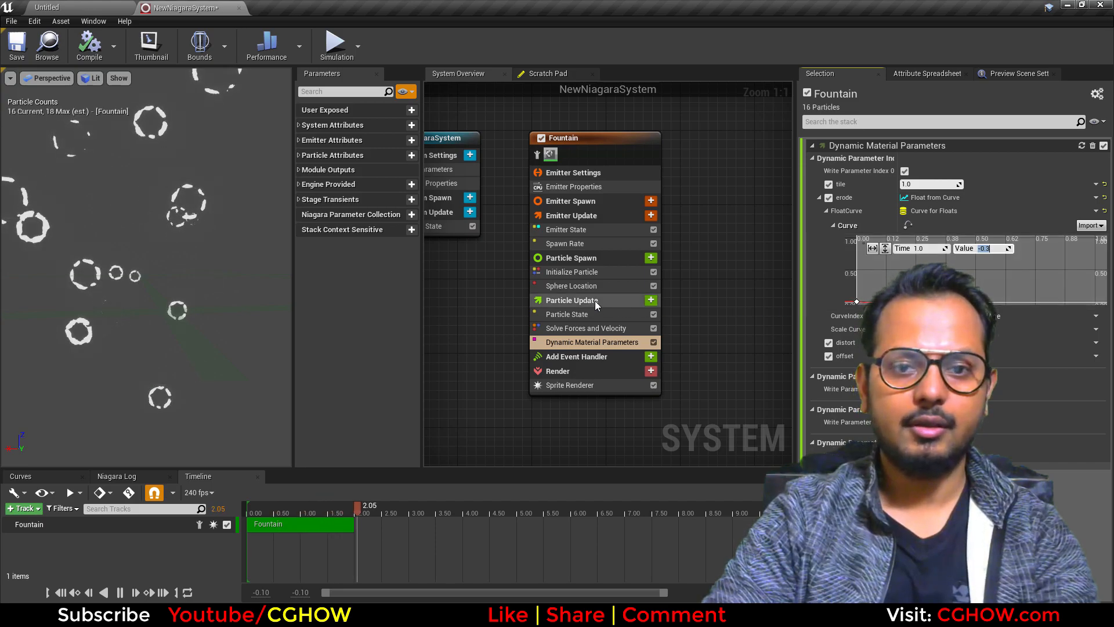
Set the particle Lifetime Max to 0.5 and Lifetime Min to 0.2 in Initialize Particle.
{"action": "left_click", "coordinate": [584, 272]}
{"action": "left_click", "coordinate": [927, 198]}
{"action": "type", "text": "0.5"}
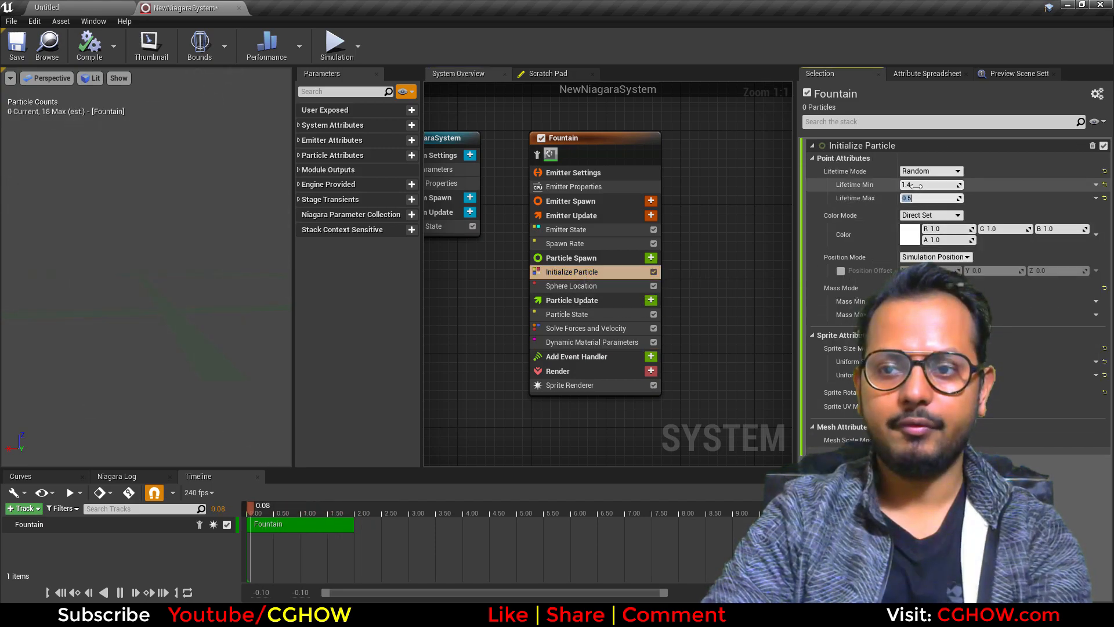
{"action": "type", "text": "0.2"}
{"action": "key", "text": "Return"}
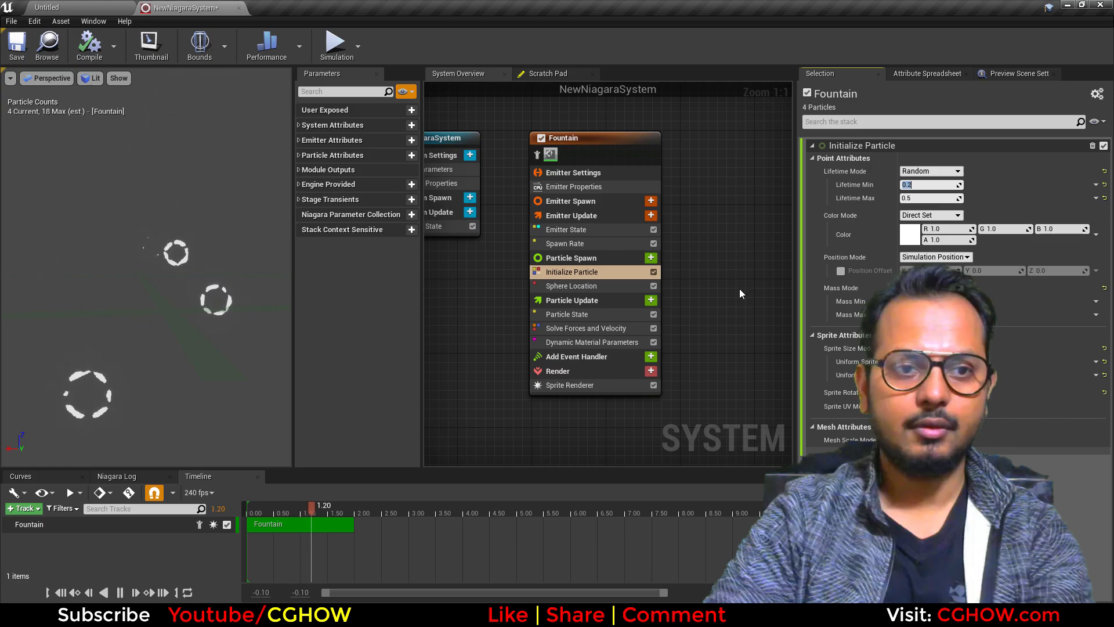
Drive the tile parameter of Dynamic Material Parameters with a Random Range Float whose minimum is 0.7.
{"action": "left_click", "coordinate": [604, 342]}
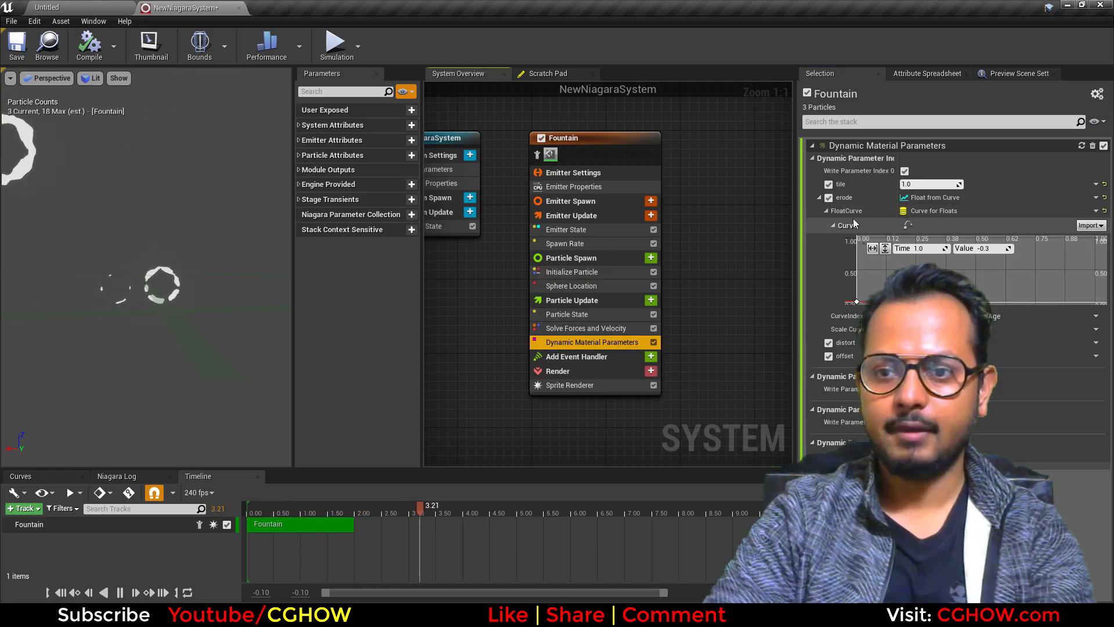
{"action": "left_click", "coordinate": [1096, 183]}
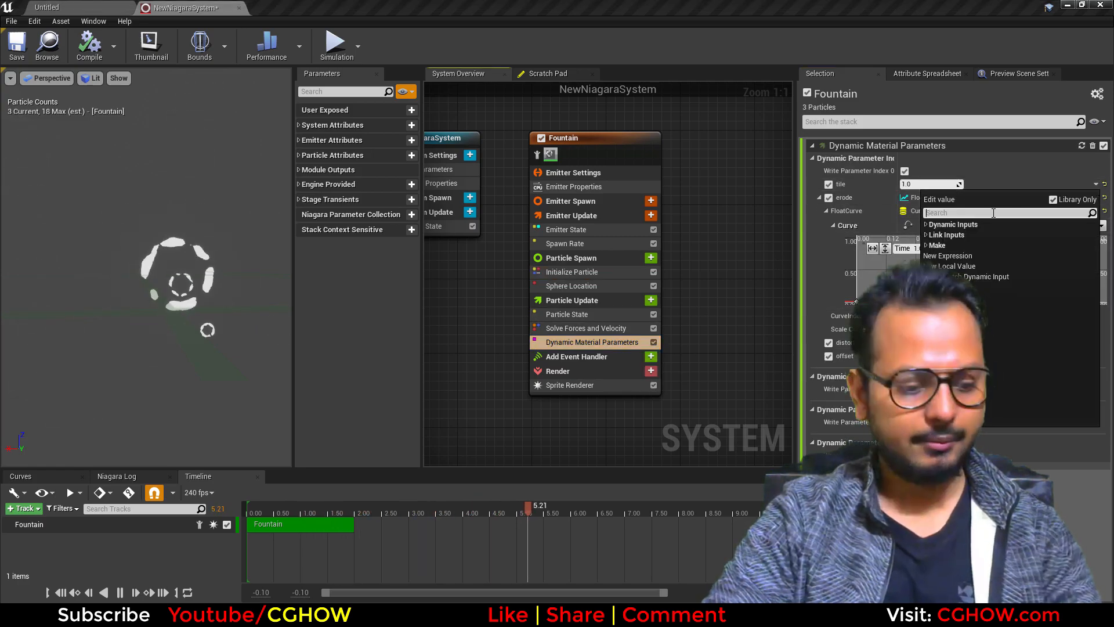
{"action": "type", "text": "uni"}
{"action": "left_click", "coordinate": [962, 255]}
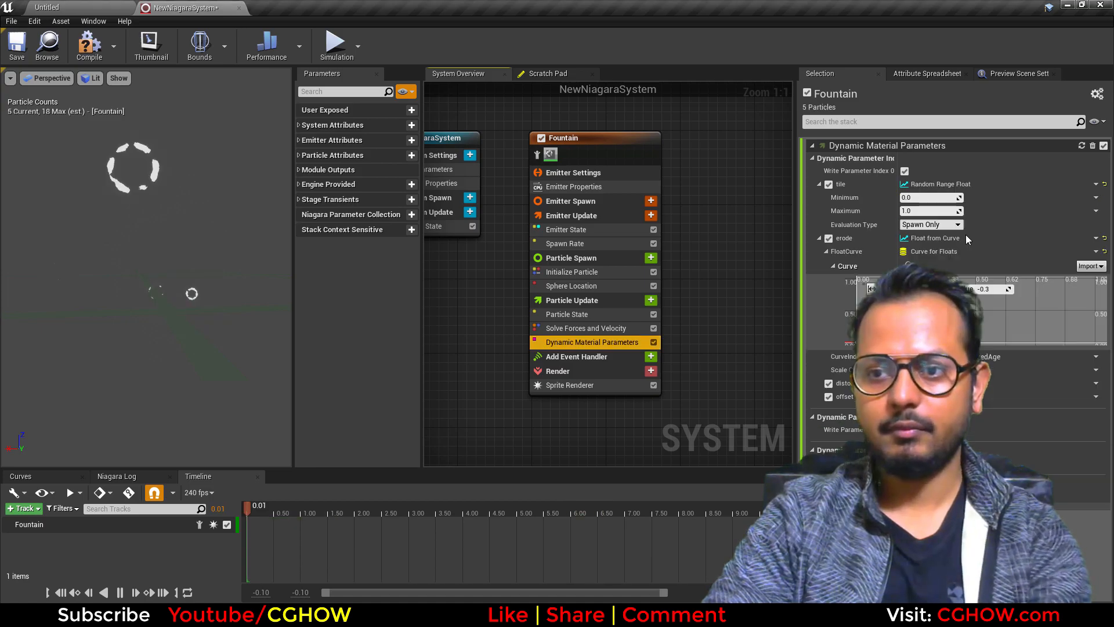
{"action": "left_click", "coordinate": [917, 198]}
{"action": "type", "text": "0.7"}
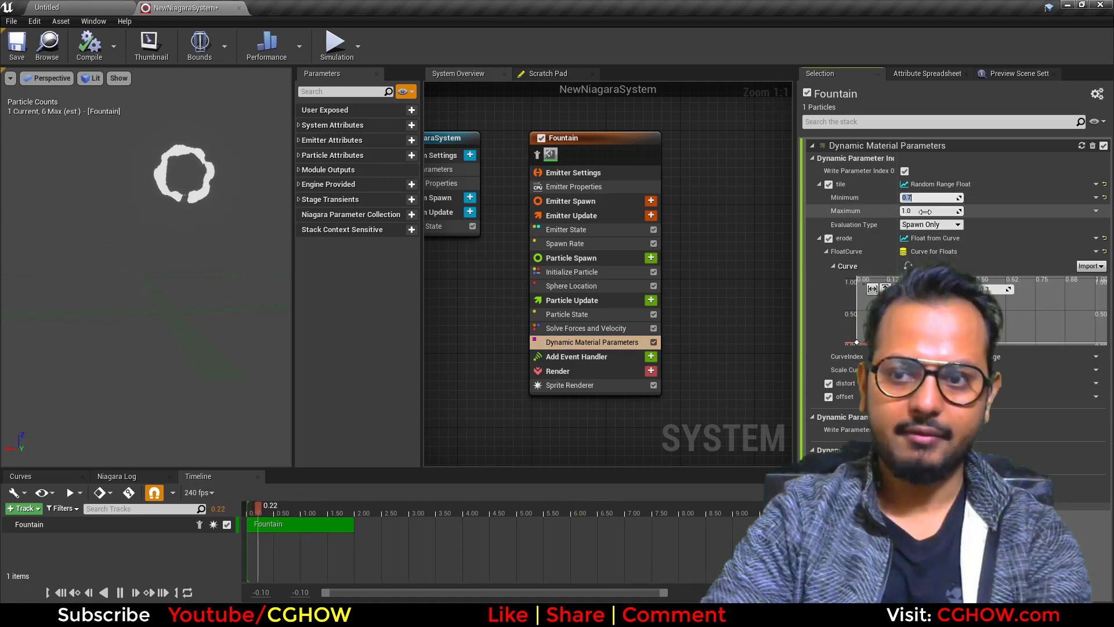
Assign a Random Range Float input to both the distort and offset parameters of Dynamic Material Parameters.
{"action": "left_click", "coordinate": [1096, 384]}
{"action": "type", "text": "uni"}
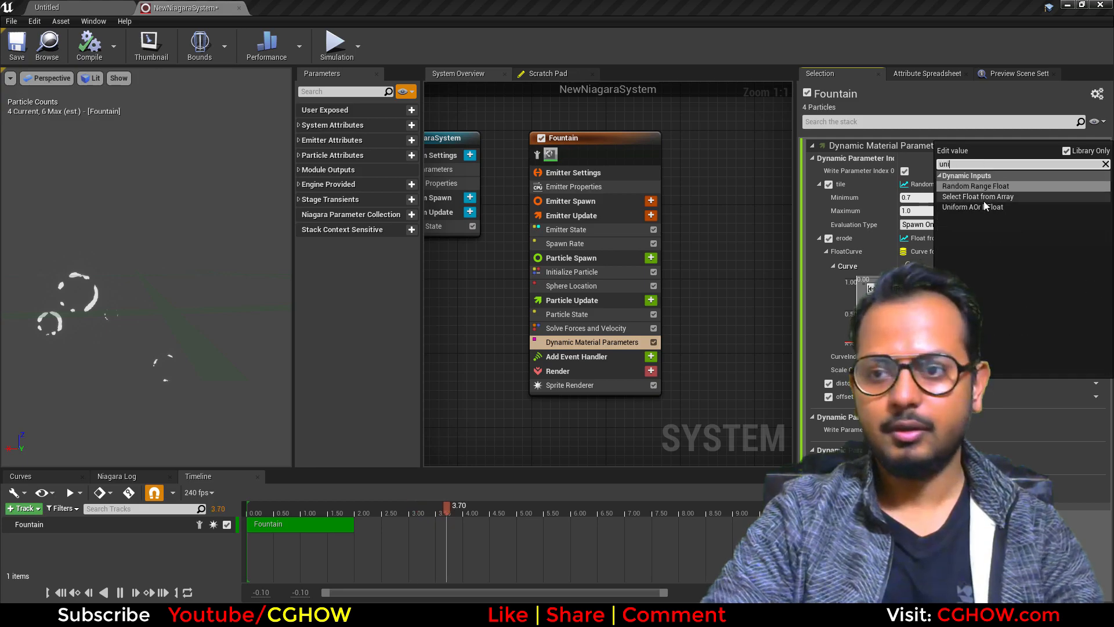
{"action": "left_click", "coordinate": [983, 198]}
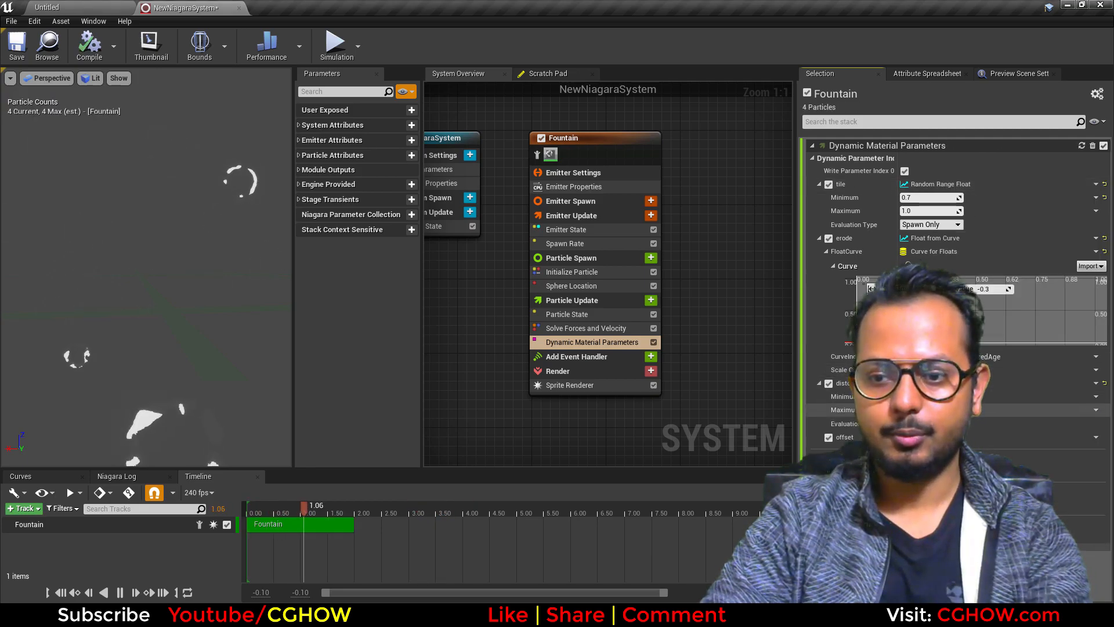
{"action": "left_click", "coordinate": [1096, 437]}
{"action": "type", "text": "uni"}
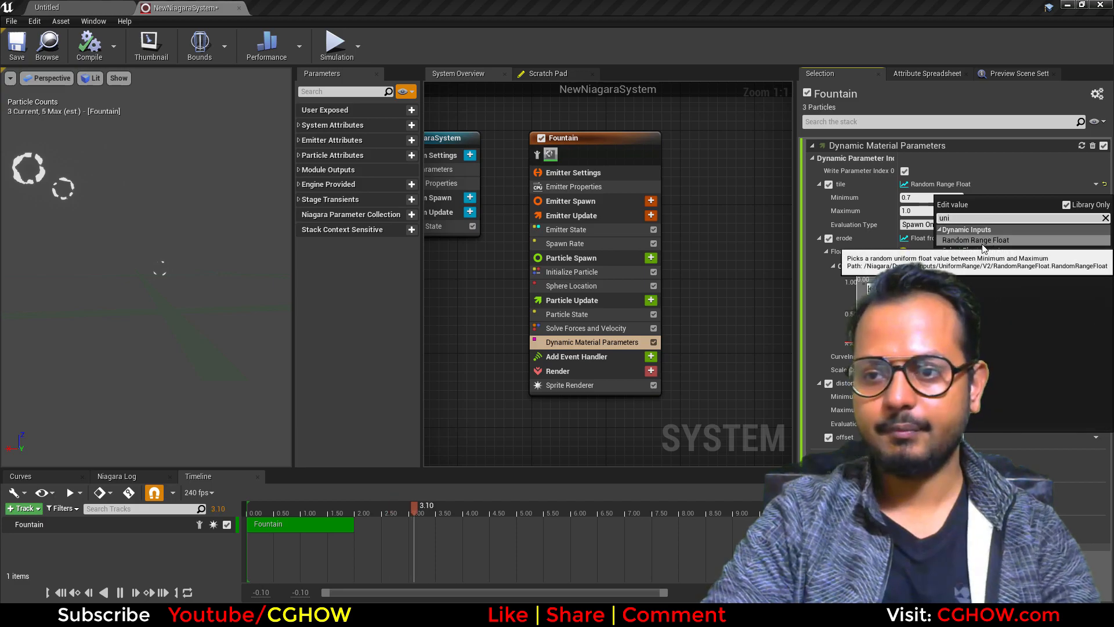
{"action": "left_click", "coordinate": [975, 261]}
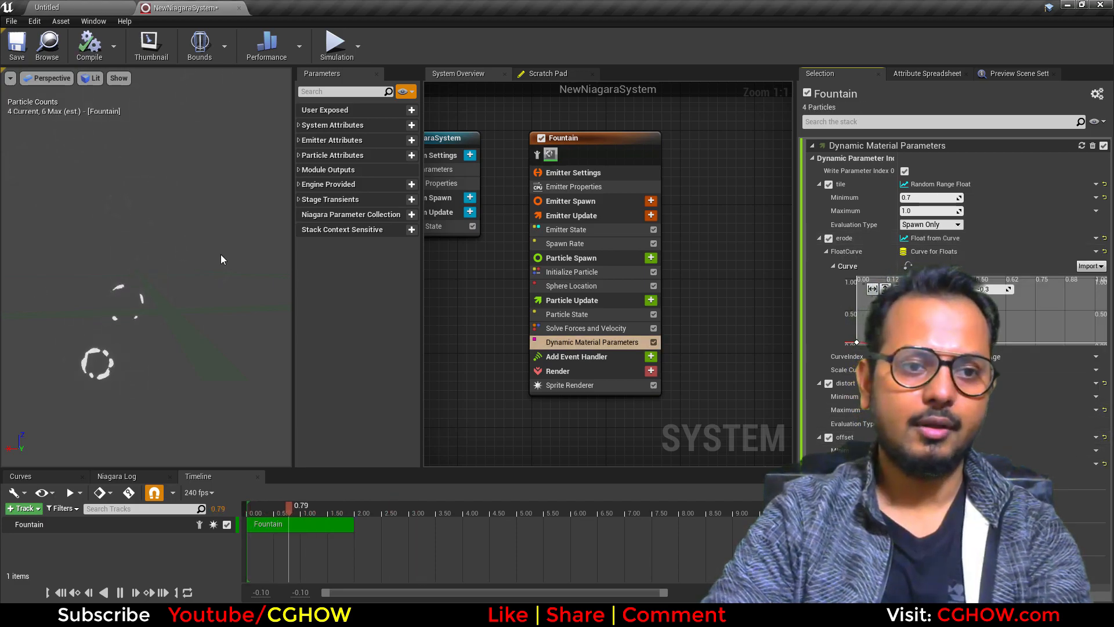
{"action": "left_click", "coordinate": [572, 272]}
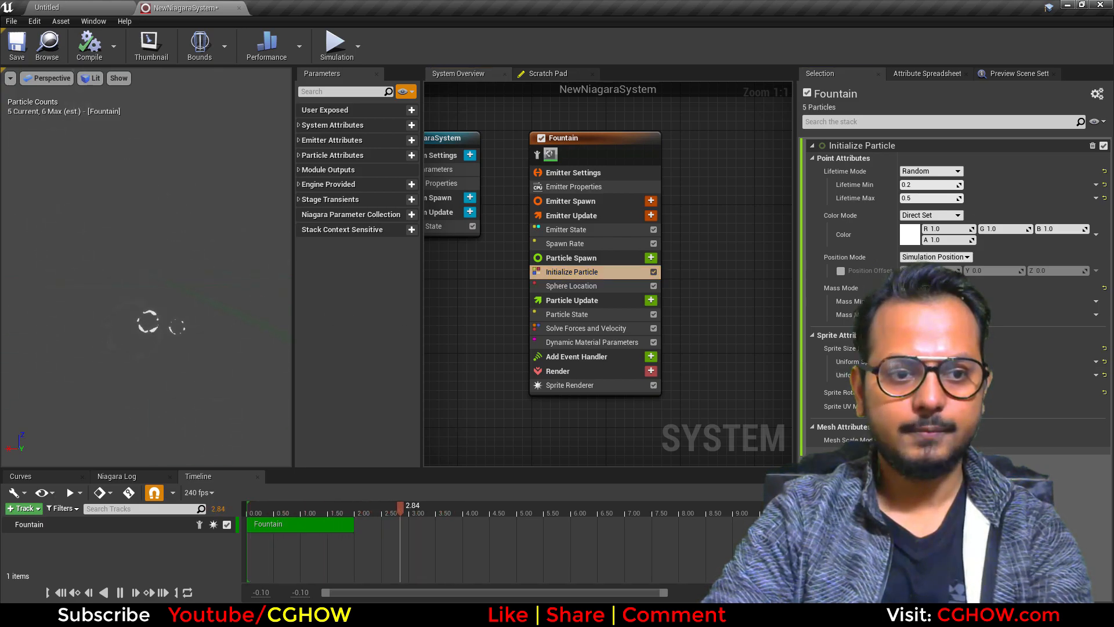
{"action": "left_click", "coordinate": [650, 300]}
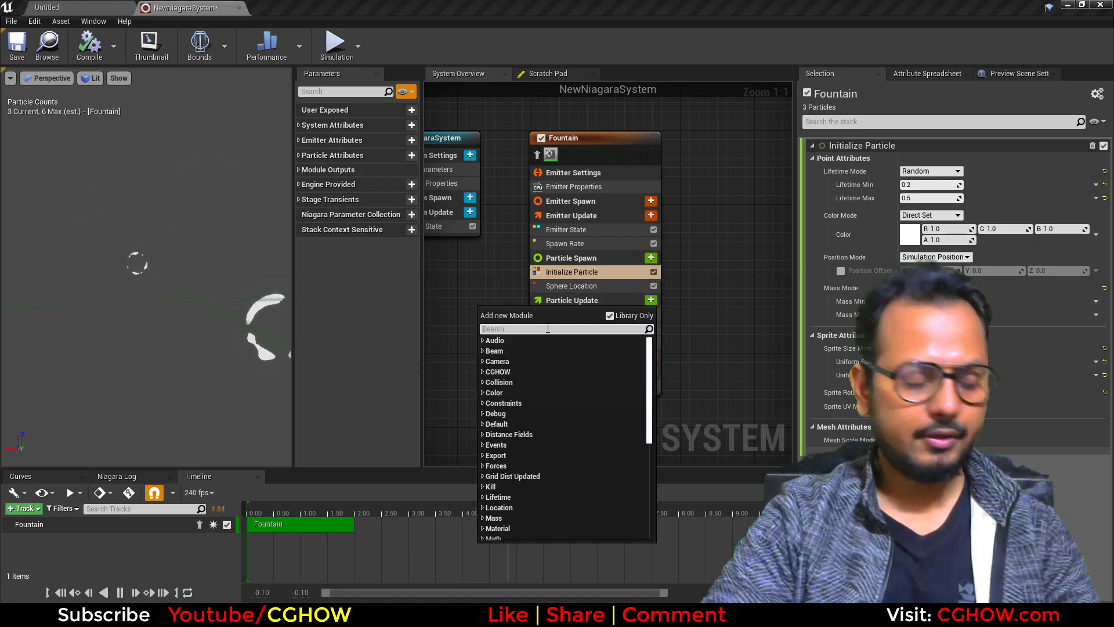
{"action": "left_click", "coordinate": [746, 373]}
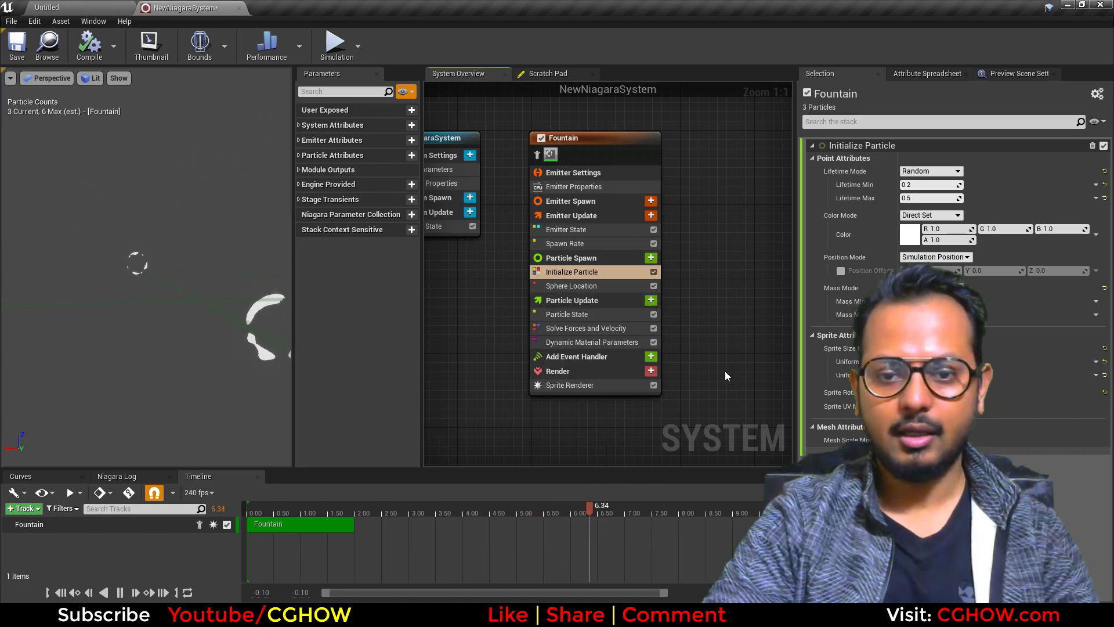
Smooth the start key of the erode curve in Dynamic Material Parameters and adjust its tangent until it is nearly level.
{"action": "left_click", "coordinate": [589, 344]}
{"action": "key", "text": "f"}
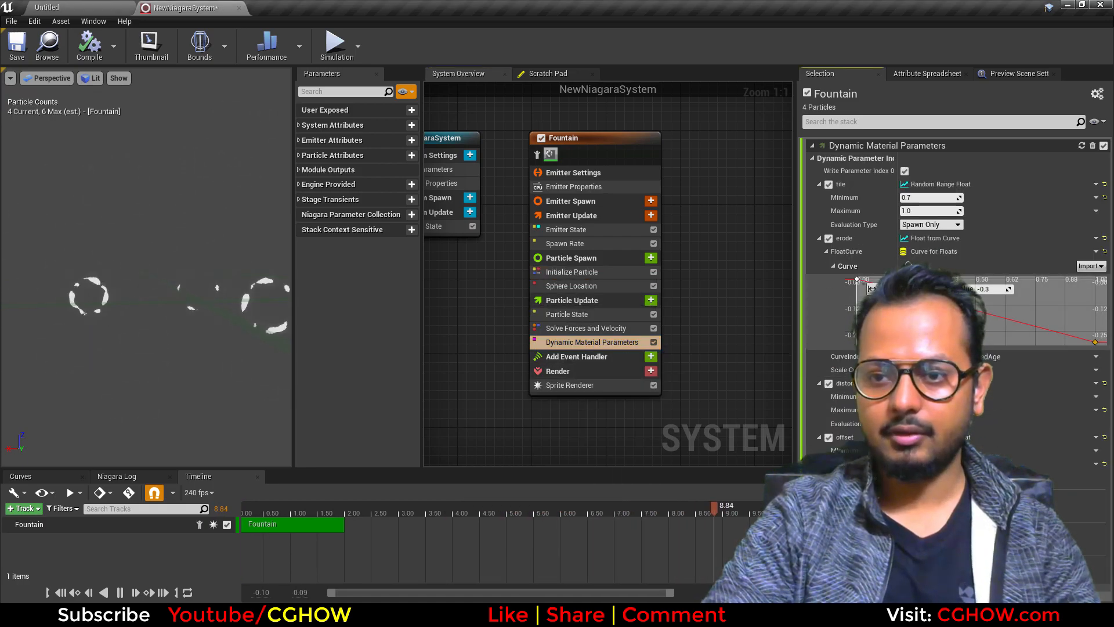
{"action": "left_click", "coordinate": [857, 279]}
{"action": "key", "text": "1"}
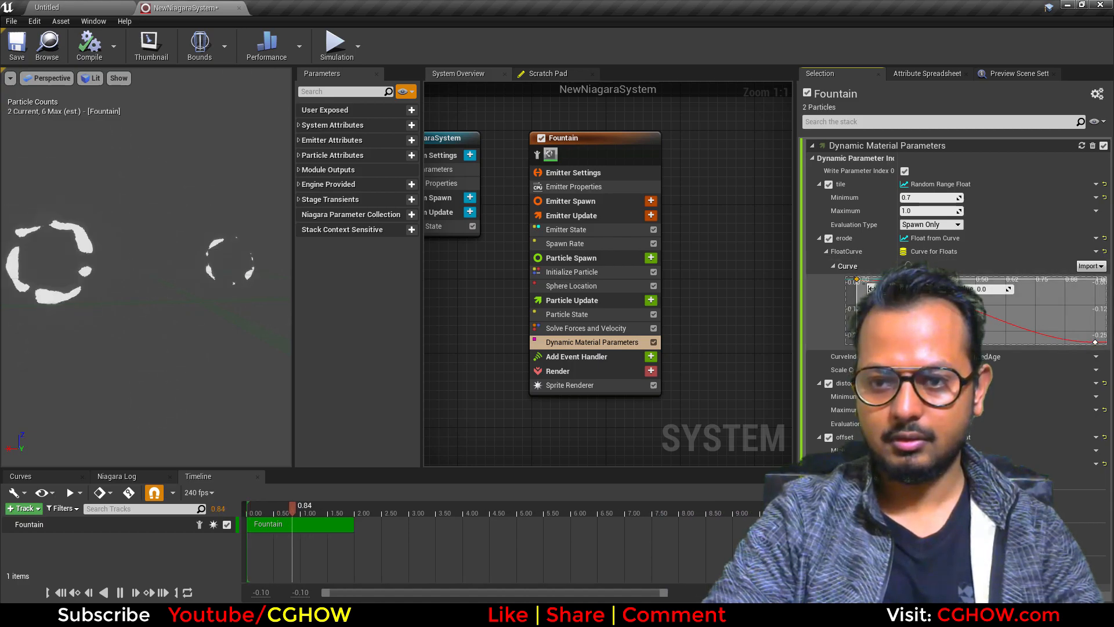
{"action": "left_click_drag", "start_coordinate": [892, 279], "coordinate": [882, 303]}
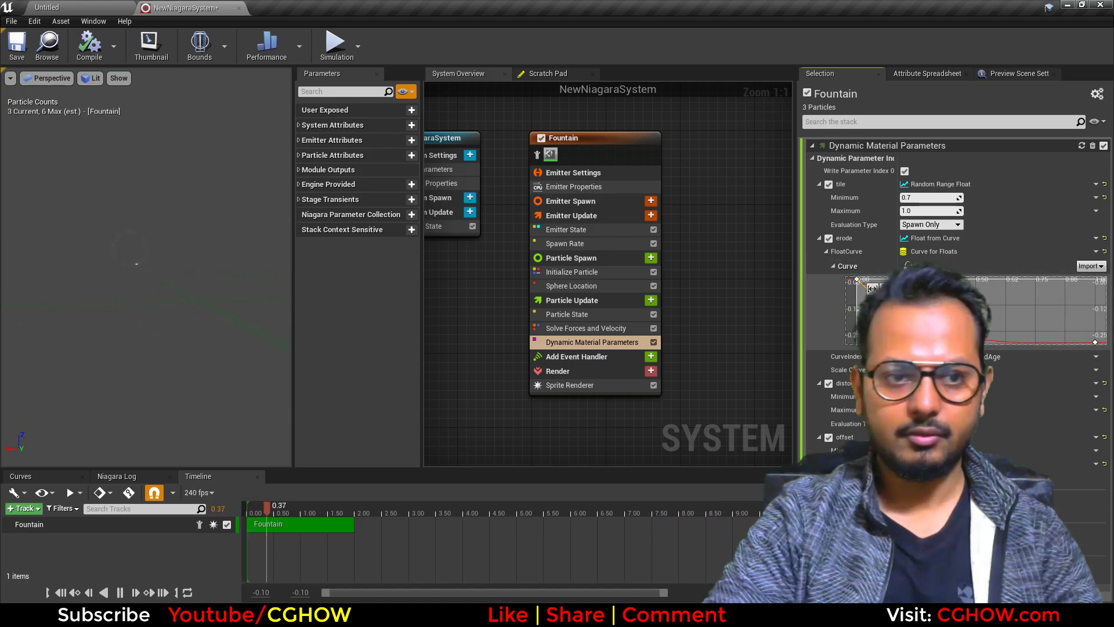
{"action": "left_click_drag", "start_coordinate": [881, 303], "coordinate": [892, 283]}
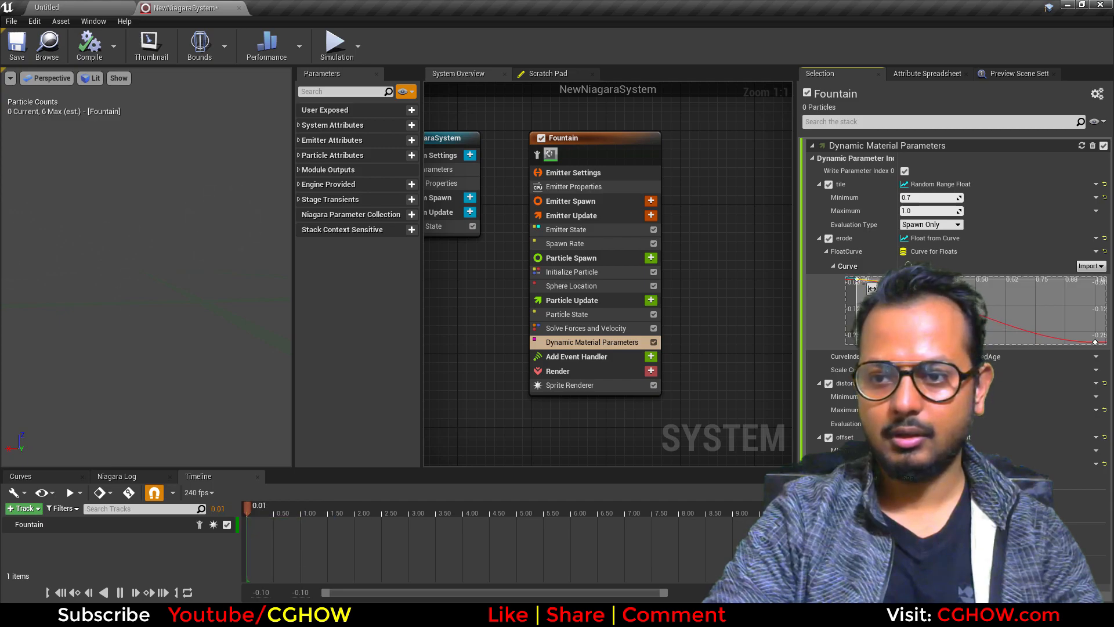
Flatten the tangent of the erode curve's end key, undoing the first steeper adjustment.
{"action": "left_click_drag", "start_coordinate": [1095, 341], "coordinate": [1064, 328]}
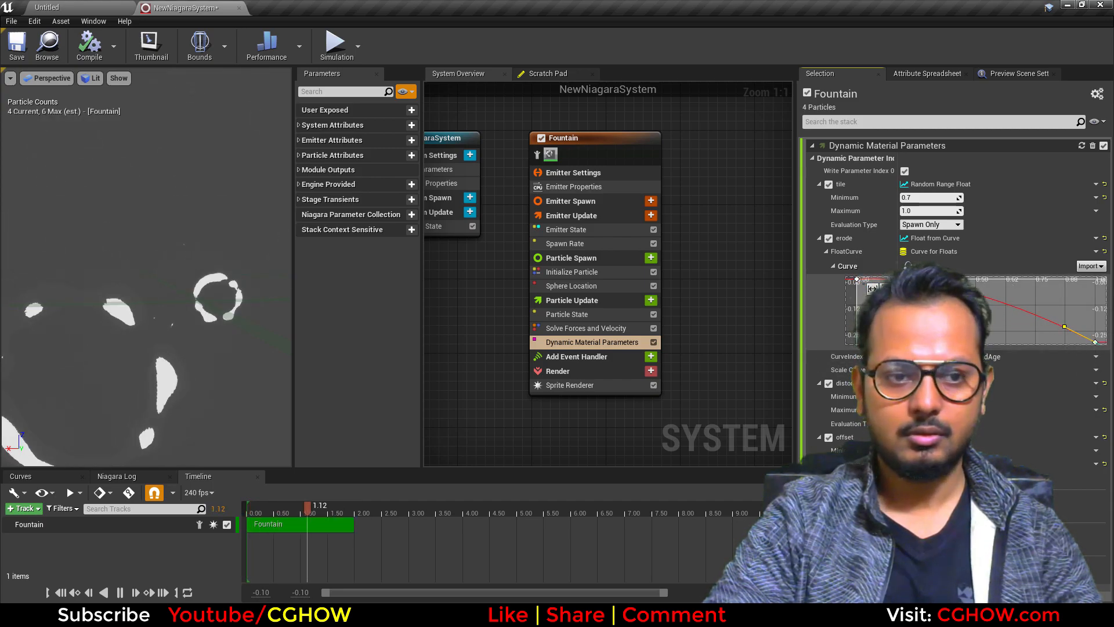
{"action": "key", "text": "ctrl+z"}
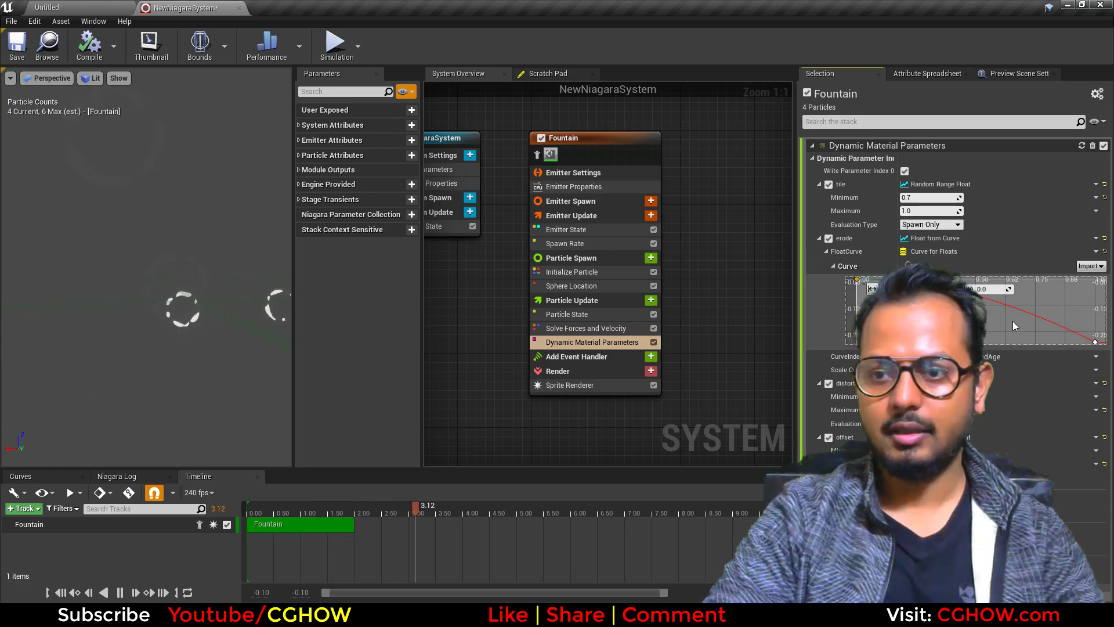
{"action": "left_click", "coordinate": [1095, 342]}
{"action": "left_click_drag", "start_coordinate": [1063, 328], "coordinate": [1061, 342]}
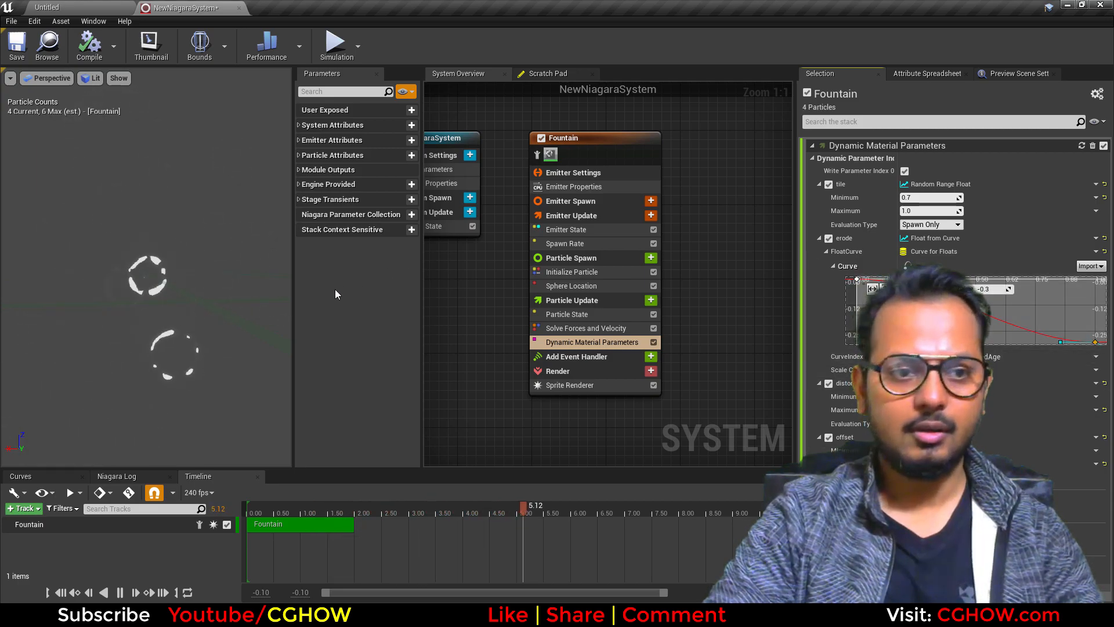
Add a Scale Sprite Size module to the Fountain emitter's Particle Update group.
{"action": "right_click_drag", "start_coordinate": [462, 301], "coordinate": [470, 322]}
{"action": "left_click", "coordinate": [659, 321]}
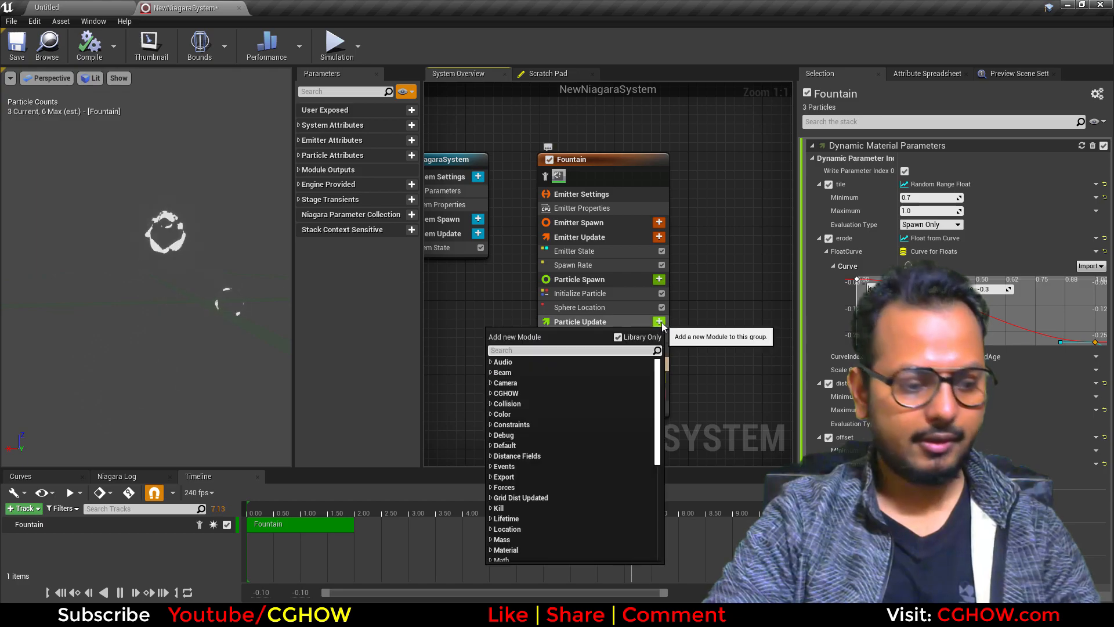
{"action": "type", "text": "size"}
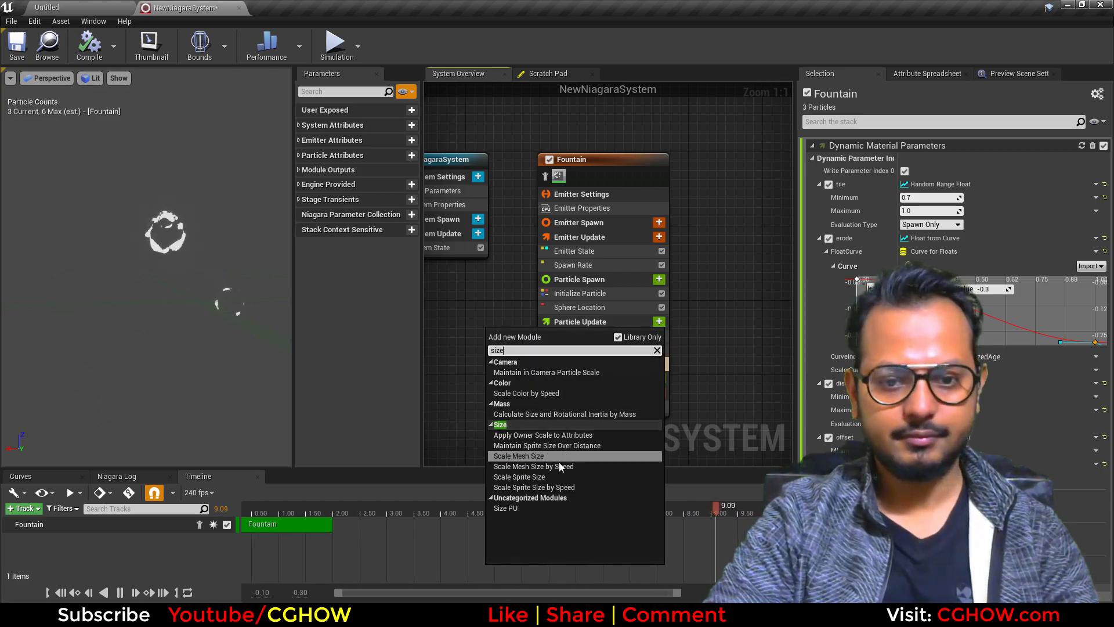
{"action": "left_click", "coordinate": [519, 476]}
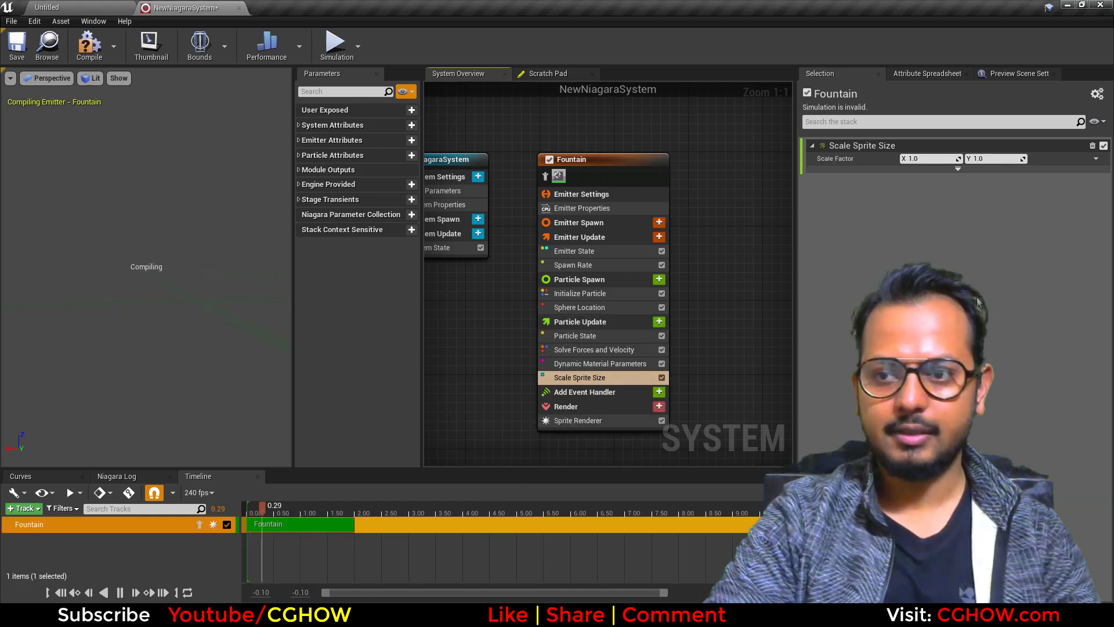
Drive the Scale Sprite Size scale factor with Vector 2D From Float, and its value with Float from Curve.
{"action": "left_click", "coordinate": [1095, 159]}
{"action": "type", "text": "flo"}
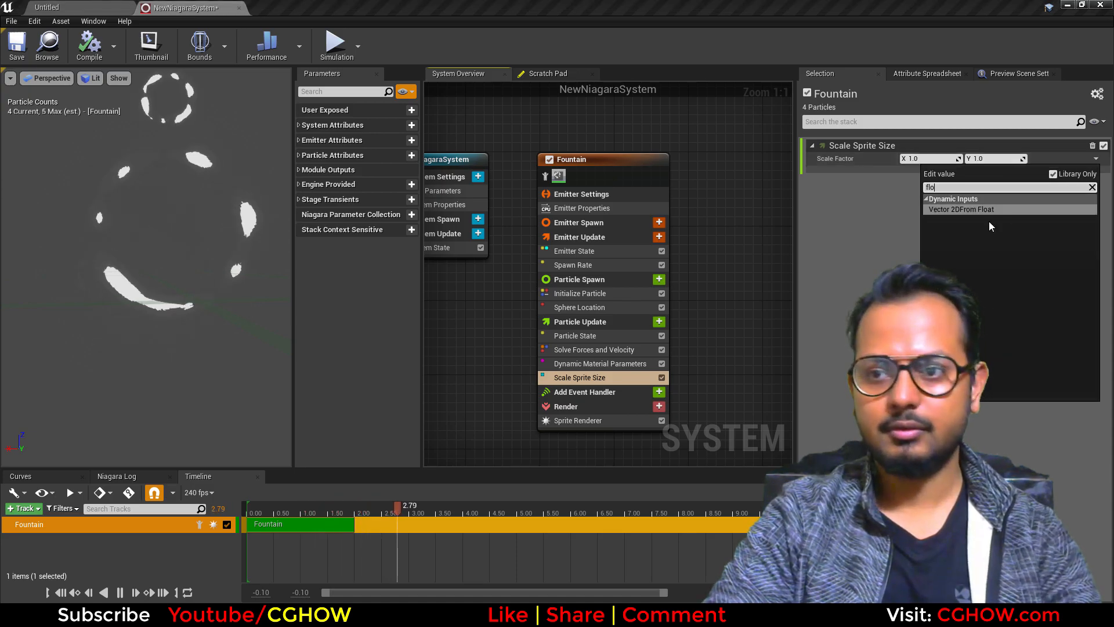
{"action": "left_click", "coordinate": [988, 211]}
{"action": "left_click", "coordinate": [1096, 171]}
{"action": "type", "text": "c"}
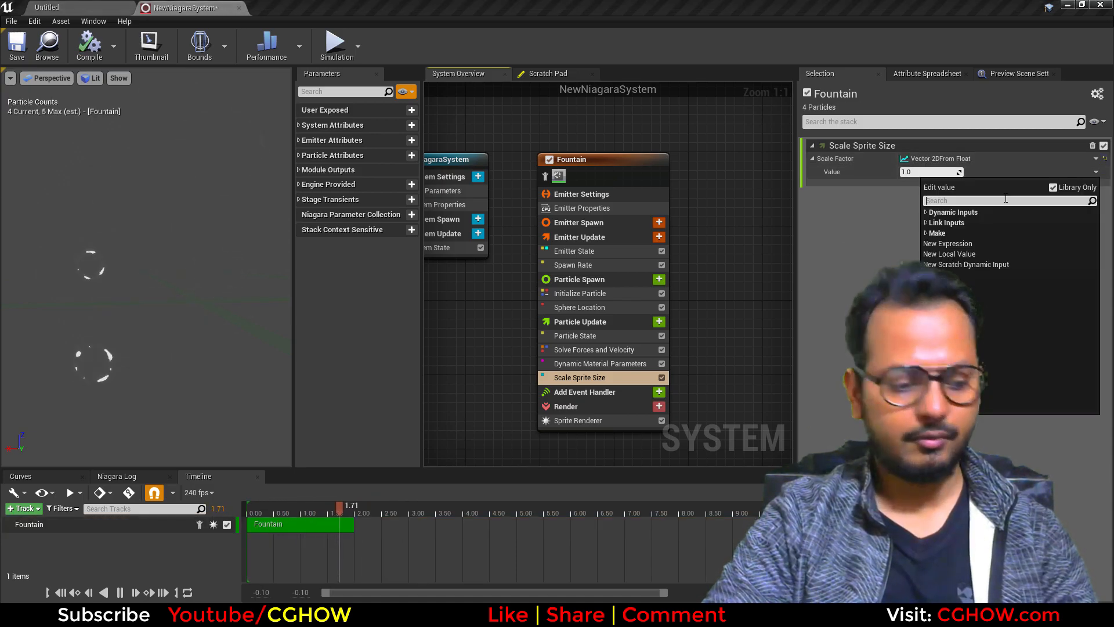
{"action": "type", "text": "urve"}
{"action": "left_click", "coordinate": [964, 222]}
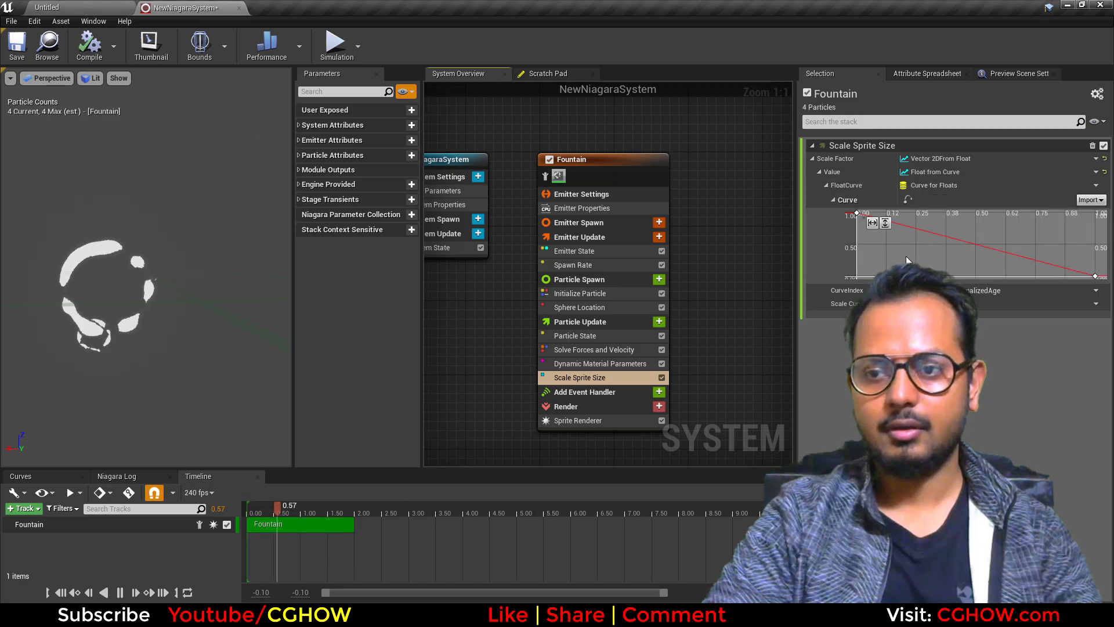
Make the sprite size curve rise from 0 at its start key to 1 at its end key, with a steeper start tangent.
{"action": "left_click", "coordinate": [986, 223]}
{"action": "type", "text": "0"}
{"action": "left_click", "coordinate": [1094, 275]}
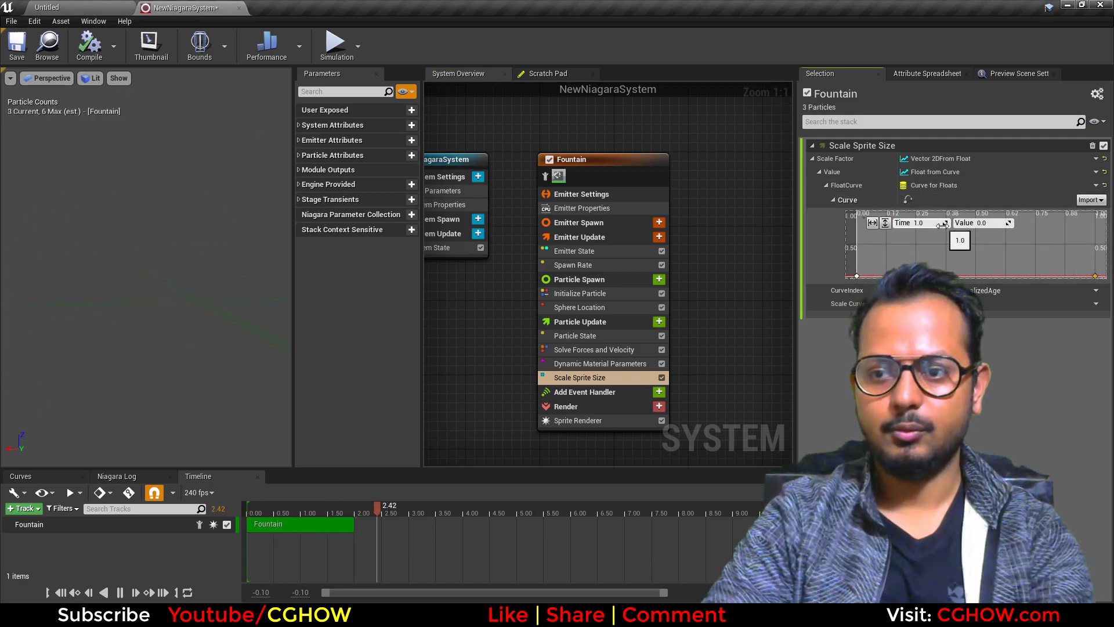
{"action": "left_click", "coordinate": [856, 276]}
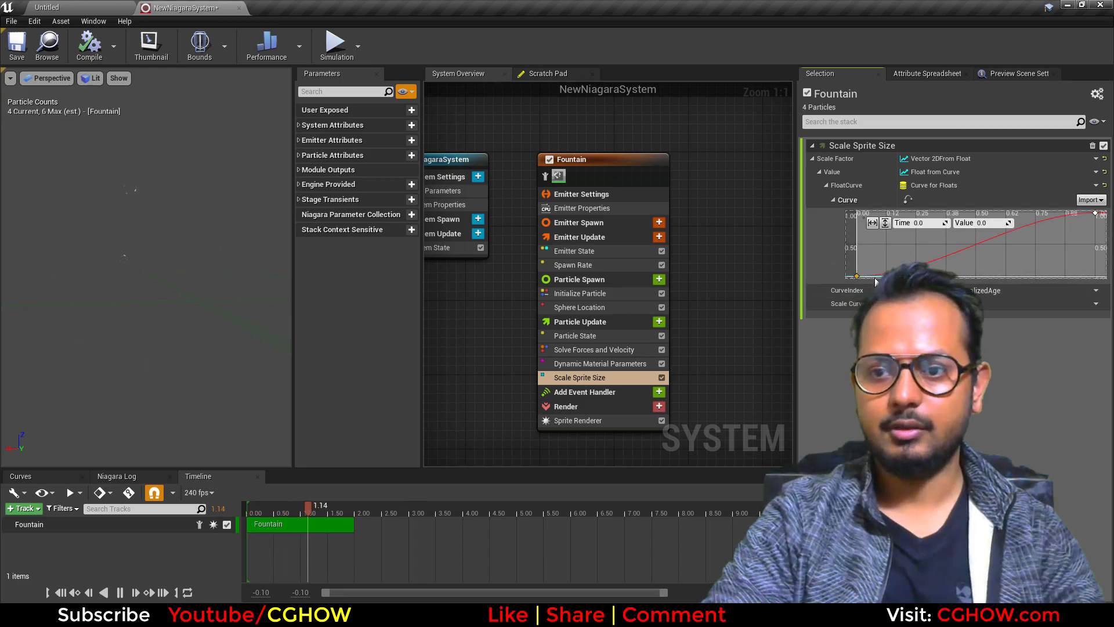
{"action": "left_click_drag", "start_coordinate": [891, 275], "coordinate": [889, 249]}
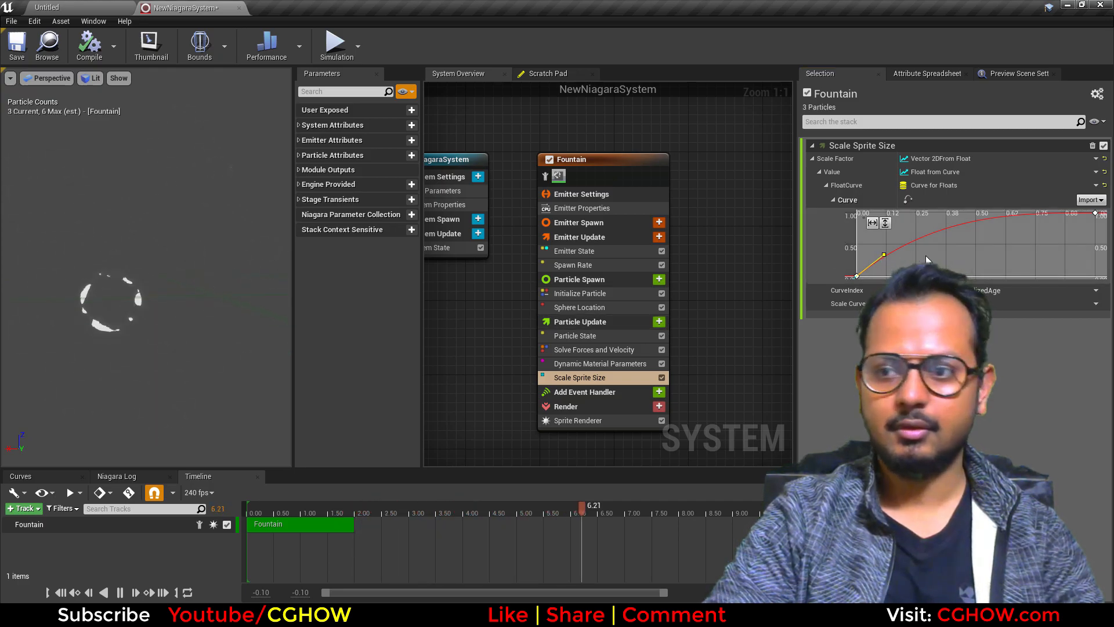
Move the end key of the sprite size curve to time 0.5 and angle the start key's tangent upward.
{"action": "left_click", "coordinate": [1095, 213]}
{"action": "left_click", "coordinate": [923, 225]}
{"action": "type", "text": "0.5"}
{"action": "key", "text": "Return"}
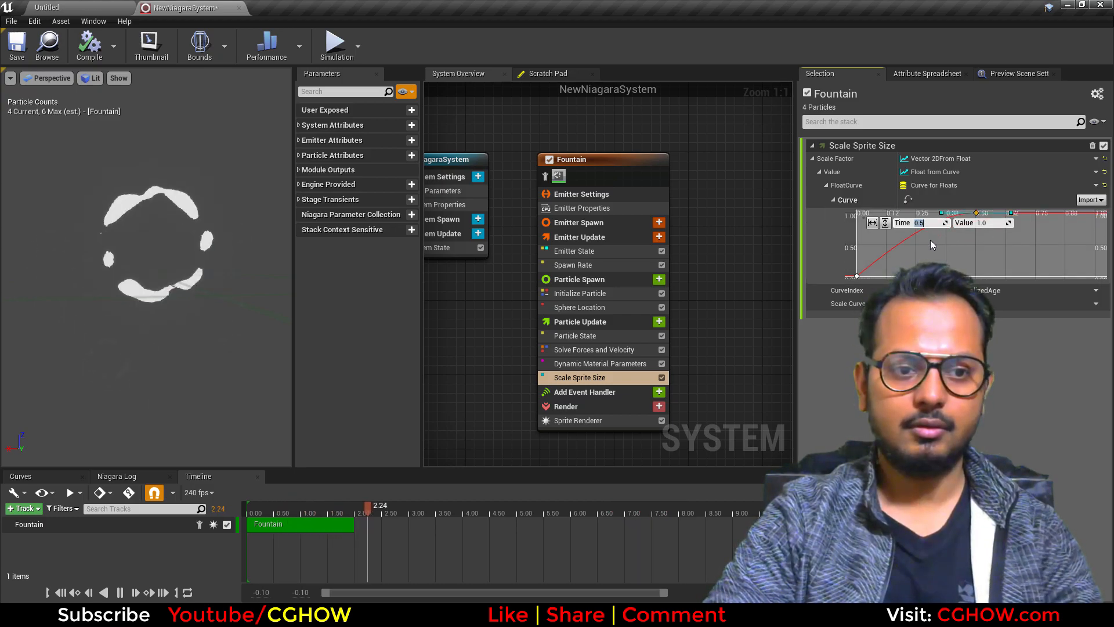
{"action": "left_click", "coordinate": [871, 230]}
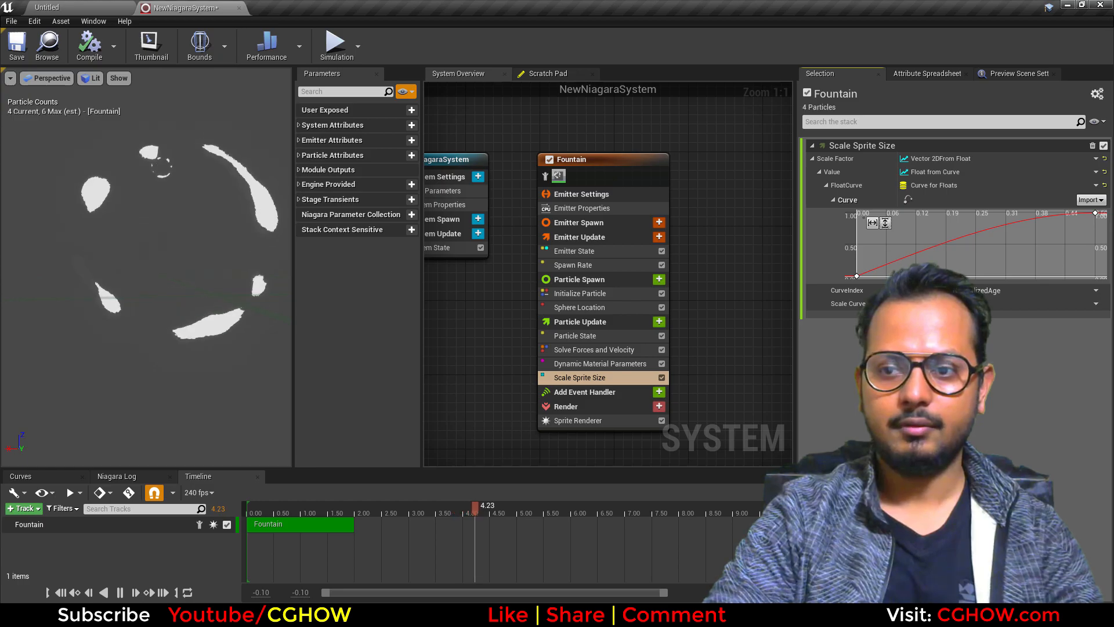
{"action": "left_click", "coordinate": [857, 277]}
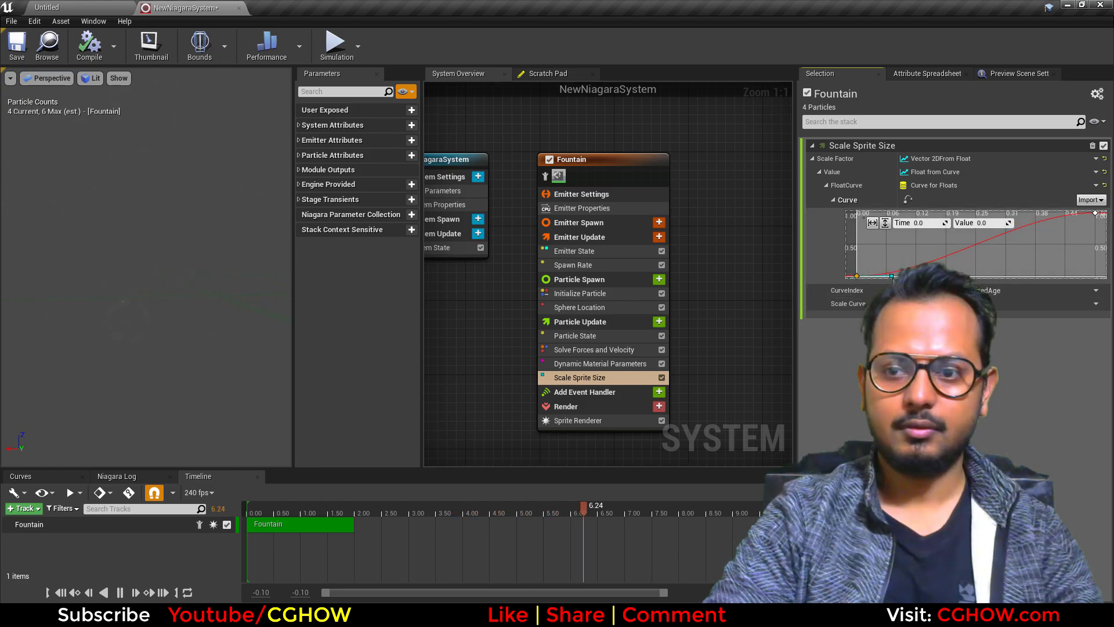
{"action": "left_click_drag", "start_coordinate": [891, 276], "coordinate": [887, 262]}
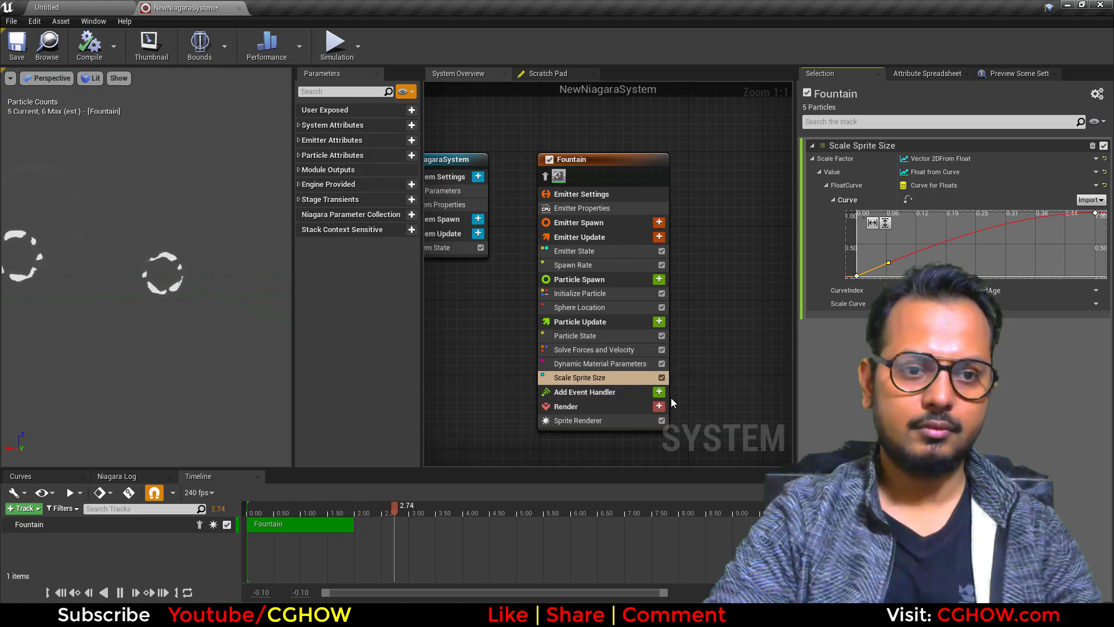
Set the start key of the erode curve in Dynamic Material Parameters to 0.2 and check the end key's value.
{"action": "left_click", "coordinate": [601, 363]}
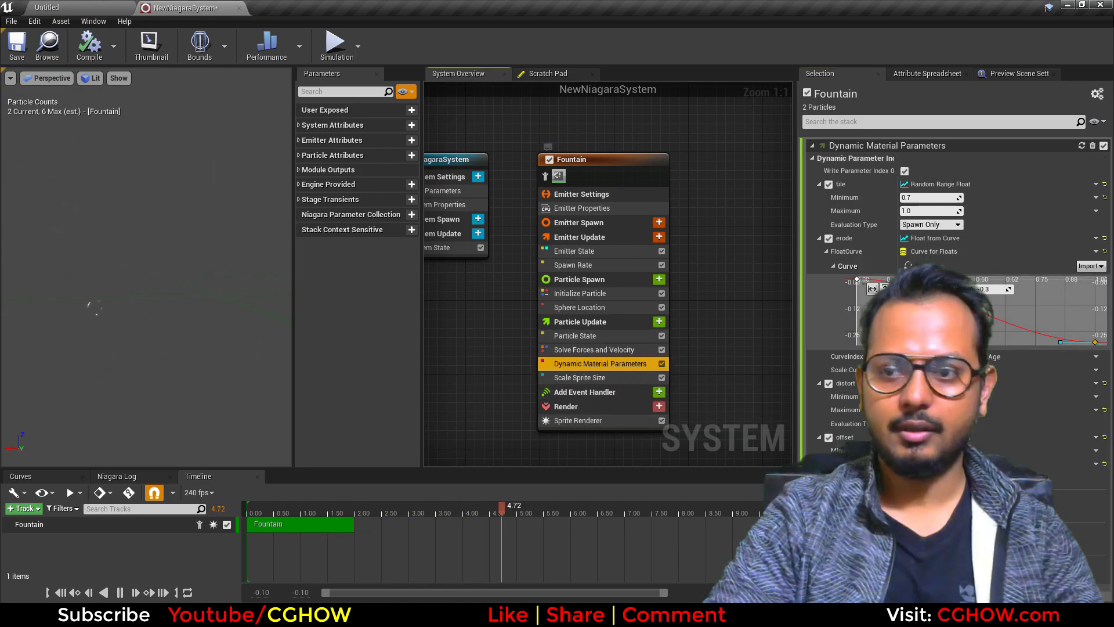
{"action": "left_click", "coordinate": [857, 279]}
{"action": "left_click", "coordinate": [990, 289]}
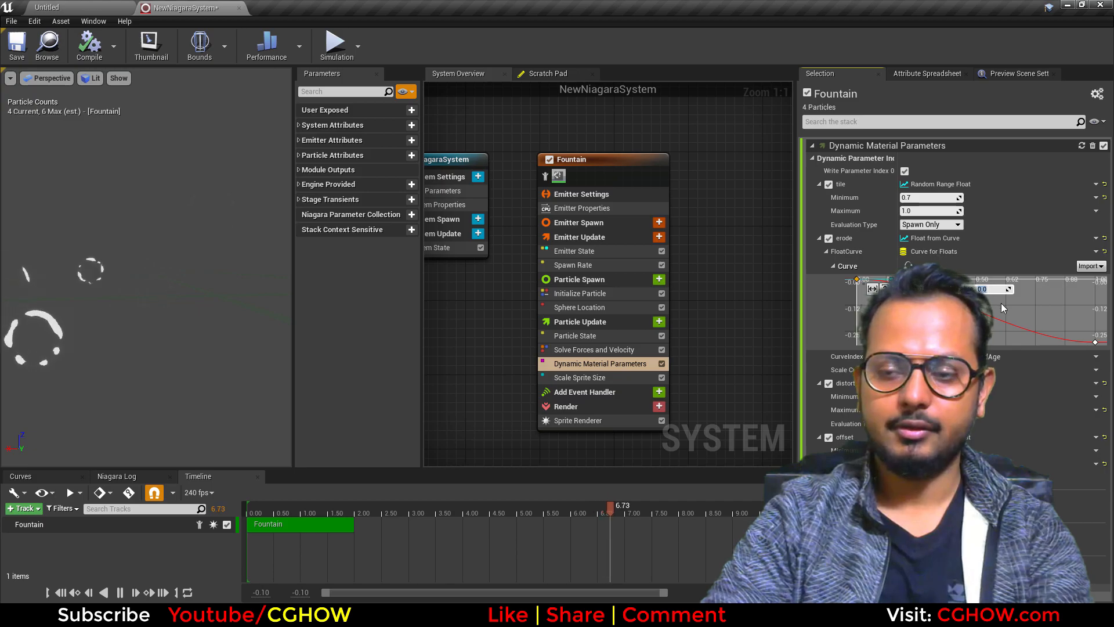
{"action": "type", "text": "0.2"}
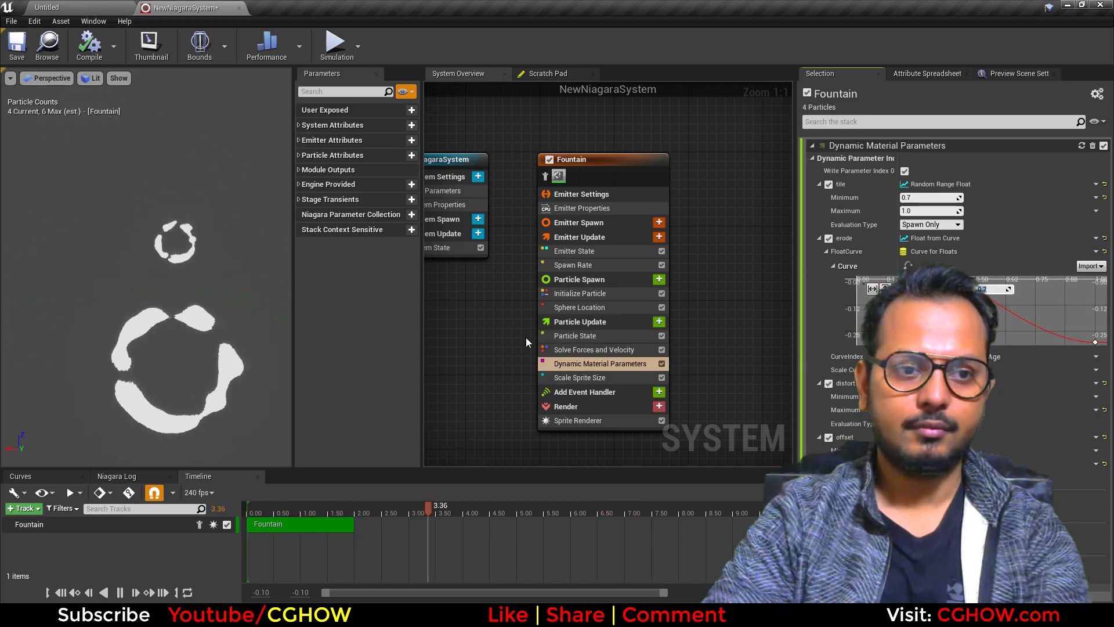
{"action": "left_click", "coordinate": [1095, 342]}
{"action": "left_click", "coordinate": [987, 289]}
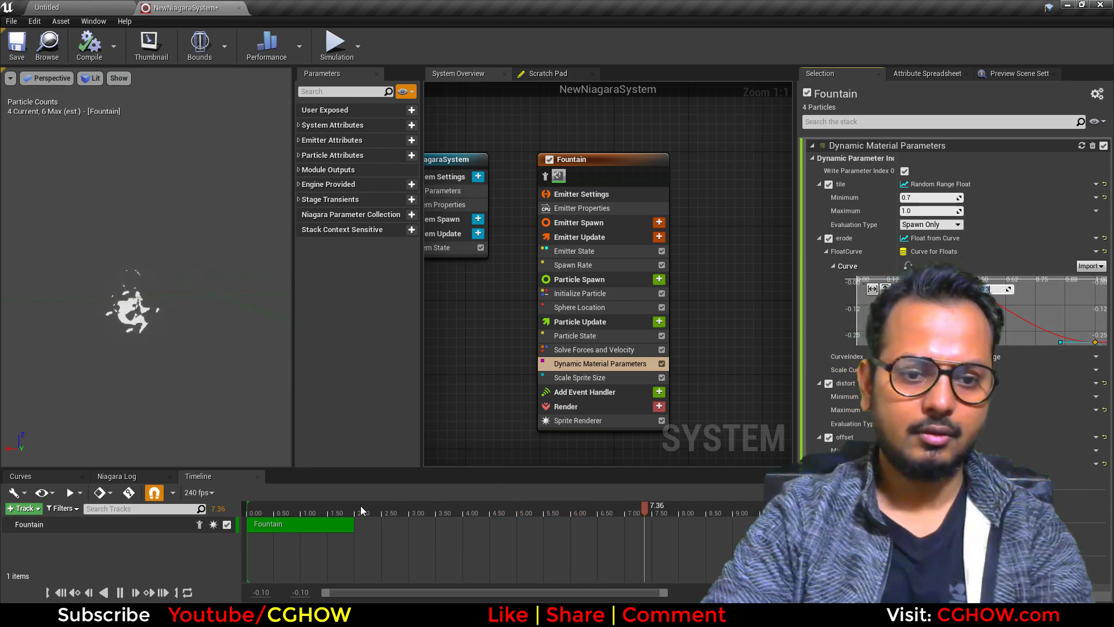
Scrub the simulation back to 0.88 seconds and examine the eroded puff shapes up close.
{"action": "left_click_drag", "start_coordinate": [361, 506], "coordinate": [300, 506]}
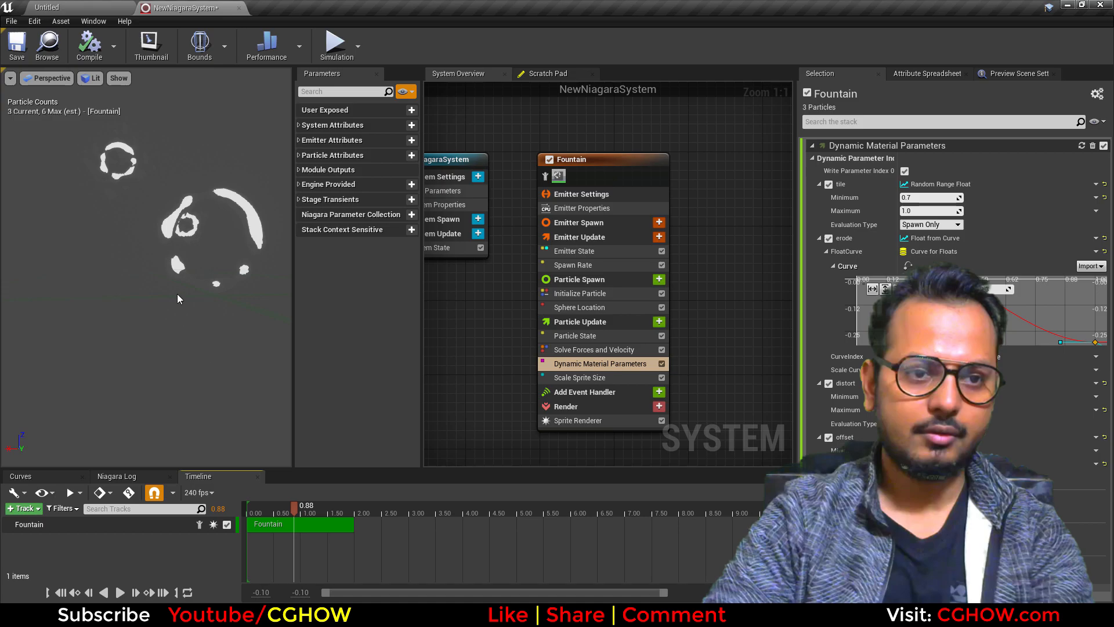
{"action": "scroll", "coordinate": [183, 298], "scroll_direction": "up", "scroll_amount": 4}
{"action": "left_click_drag", "start_coordinate": [196, 299], "coordinate": [173, 261]}
{"action": "scroll", "coordinate": [173, 261], "scroll_direction": "down", "scroll_amount": 3}
{"action": "scroll", "coordinate": [173, 265], "scroll_direction": "up", "scroll_amount": 2}
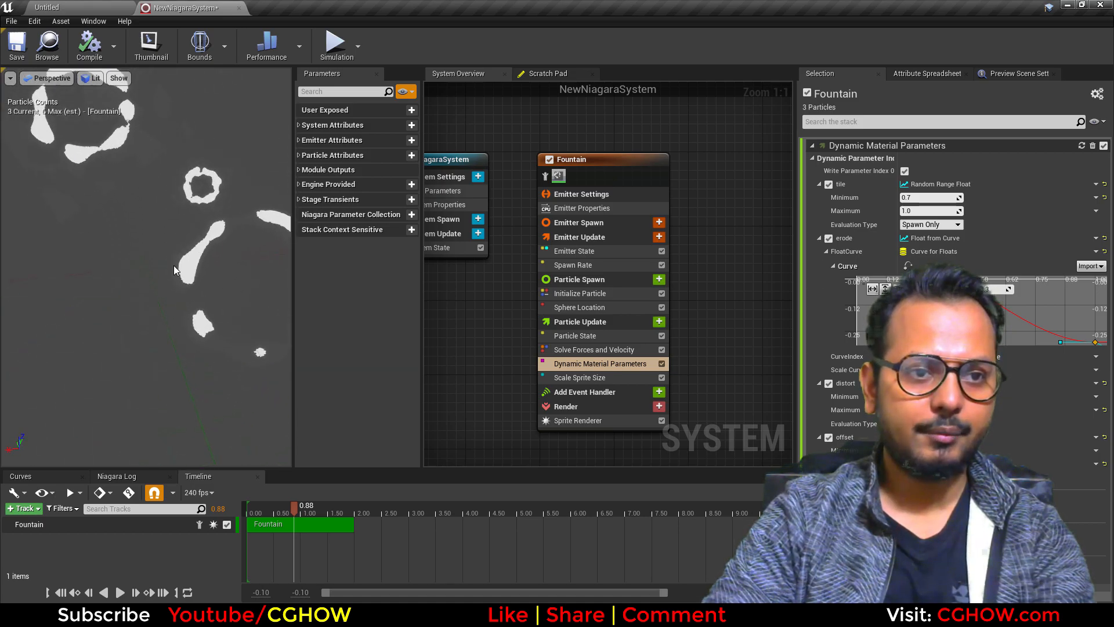
{"action": "middle_click_drag", "start_coordinate": [174, 266], "coordinate": [181, 293]}
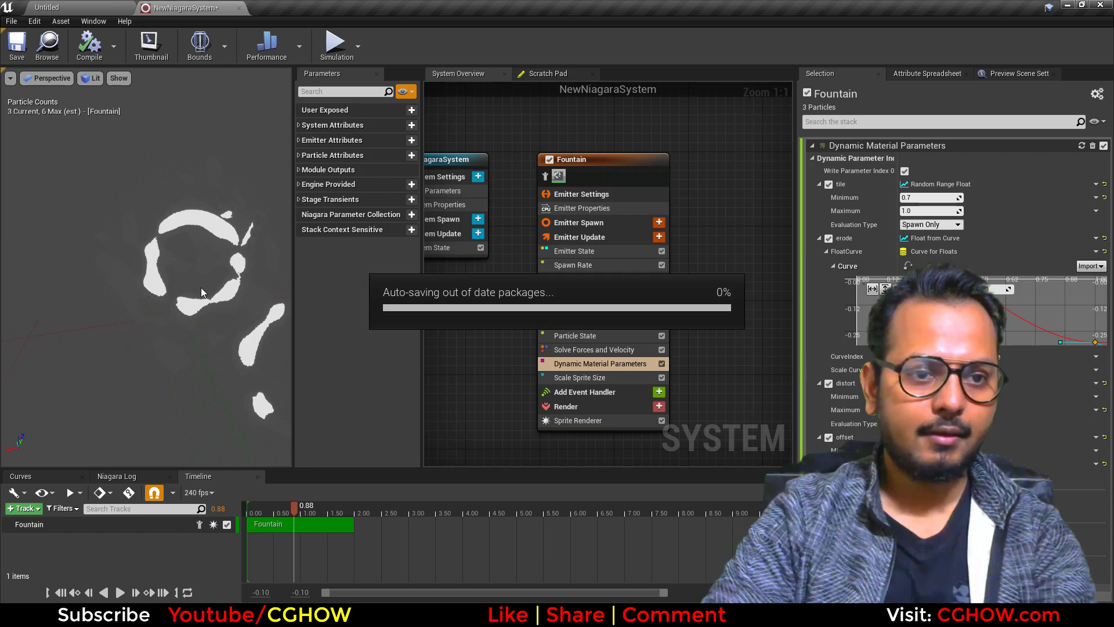
{"action": "left_click_drag", "start_coordinate": [269, 305], "coordinate": [224, 290]}
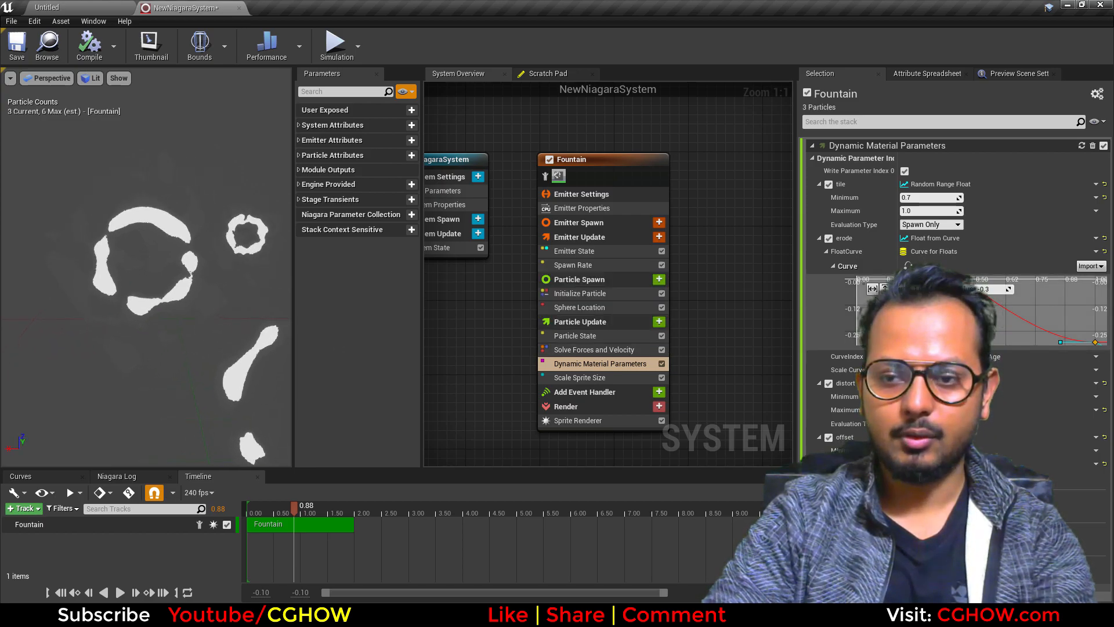
Set the value of the erode curve's start key to 0.
{"action": "left_click", "coordinate": [856, 279]}
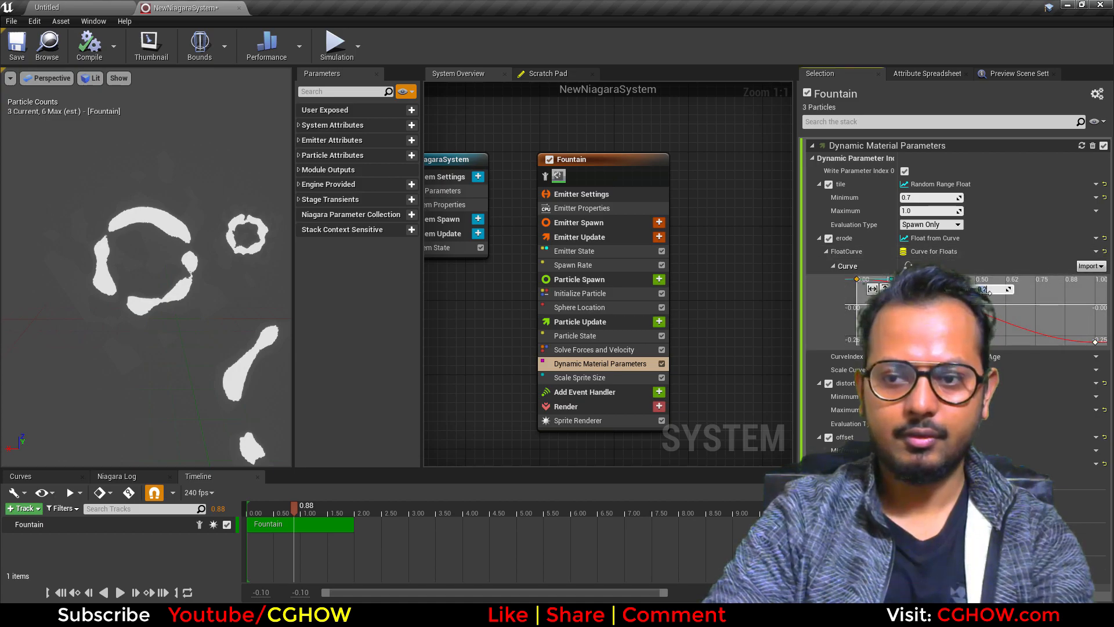
{"action": "left_click", "coordinate": [988, 293]}
{"action": "type", "text": "0"}
{"action": "key", "text": "Return"}
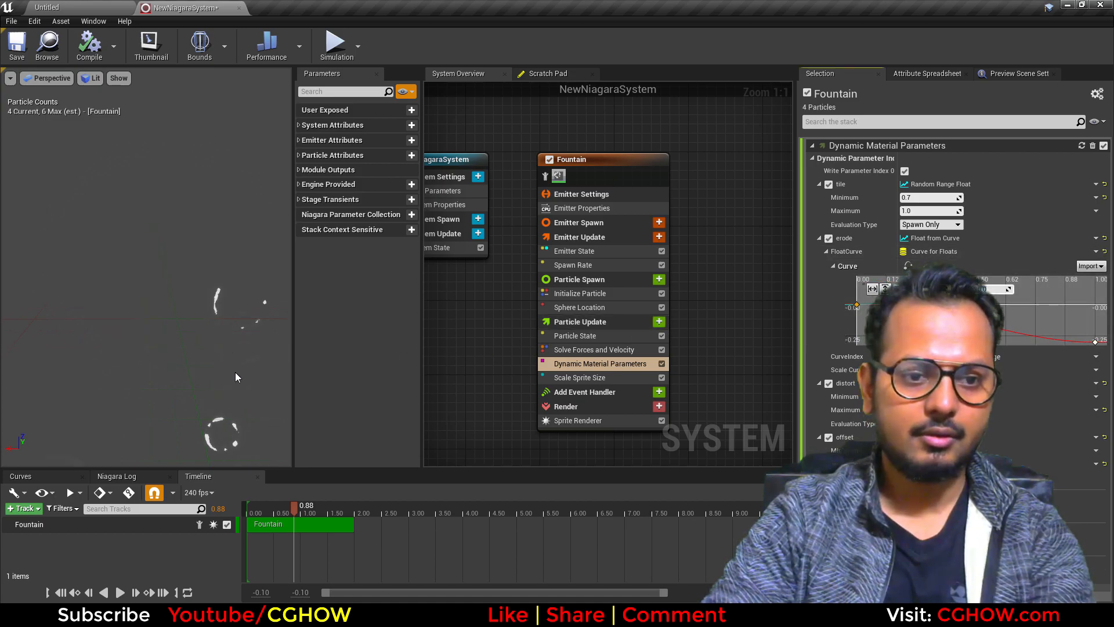
Check the puff reference GIF in the browser, then set the Initialize Particle color to a saturated orange with a brightness value of 50.
{"action": "left_click", "coordinate": [579, 293]}
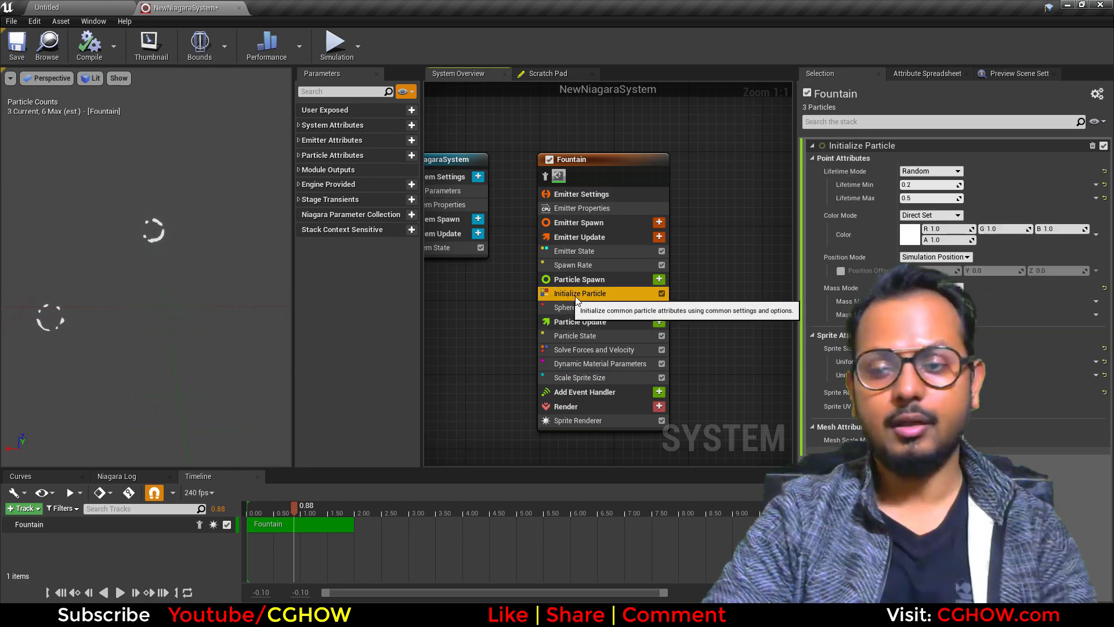
{"action": "key", "text": "alt+Tab"}
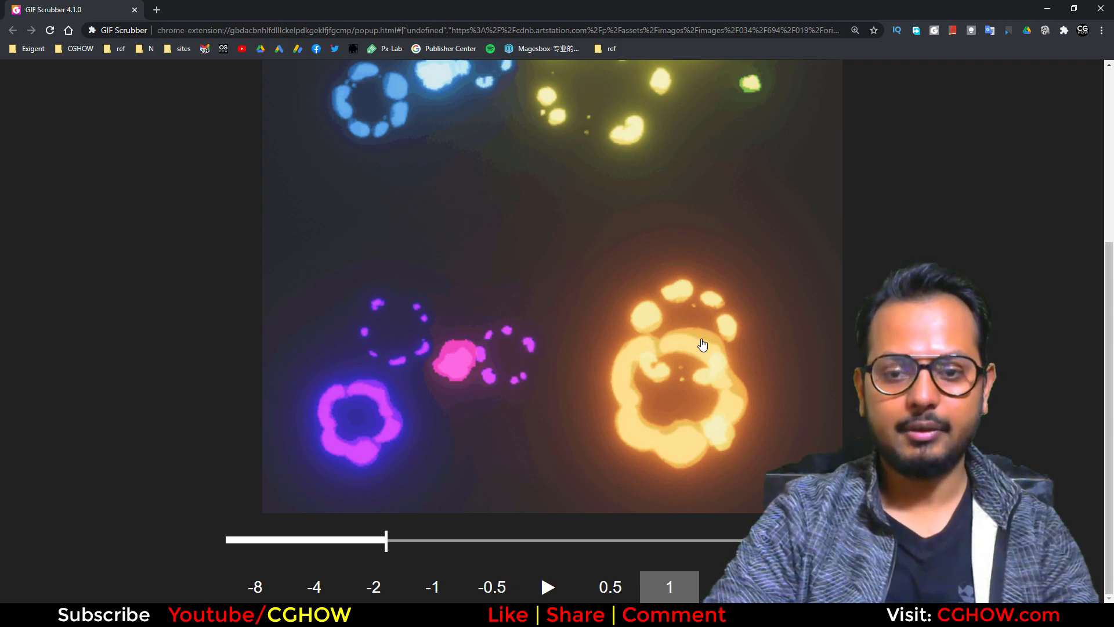
{"action": "left_click", "coordinate": [1048, 9]}
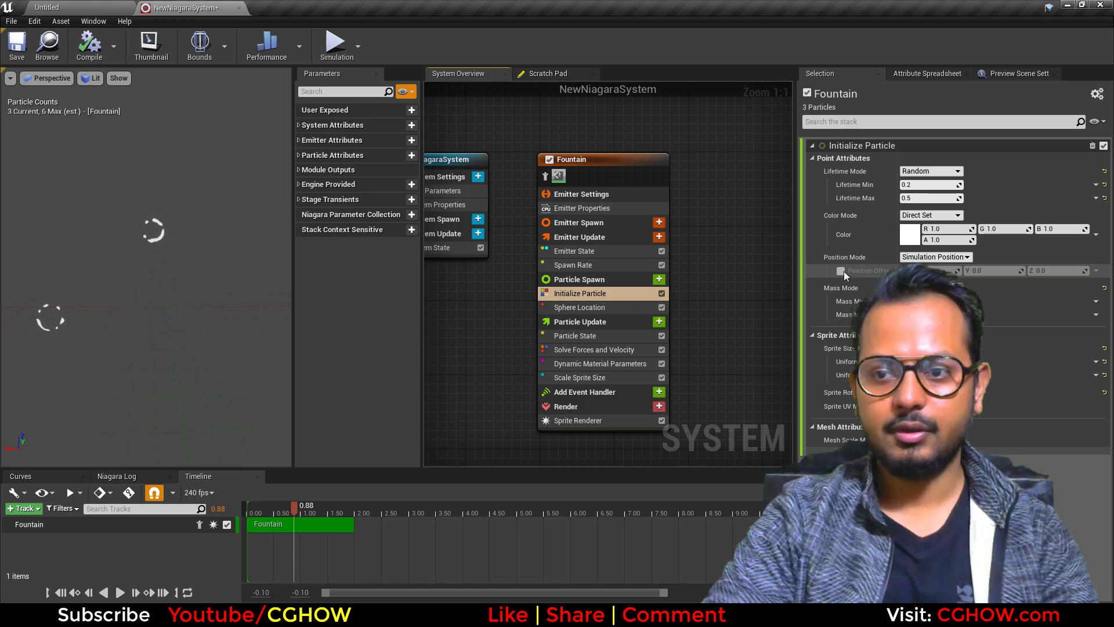
{"action": "left_click", "coordinate": [908, 234]}
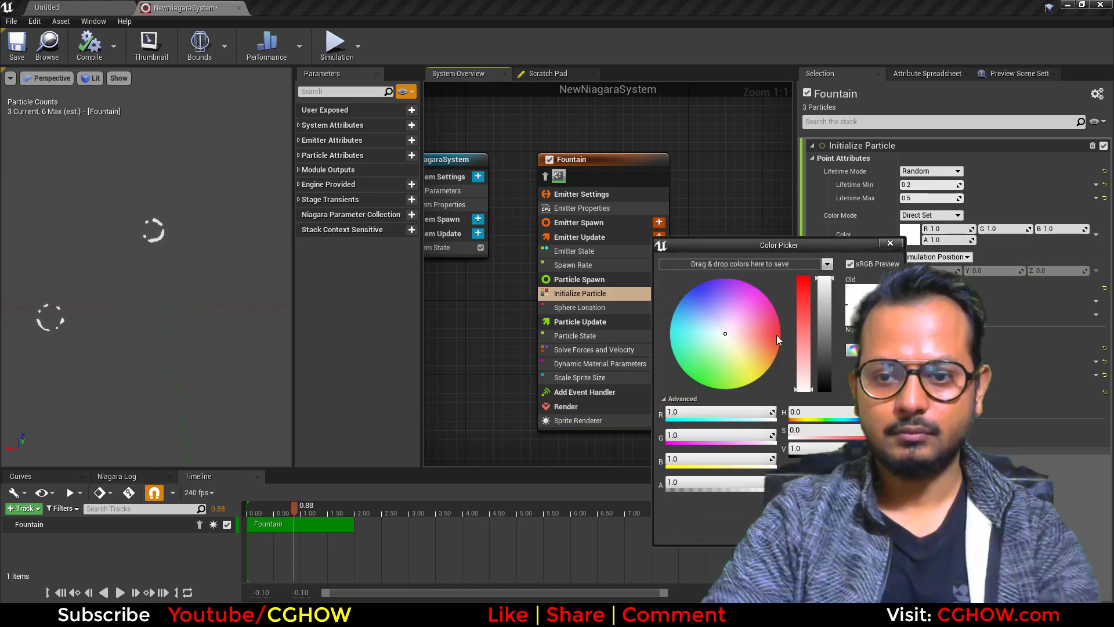
{"action": "left_click_drag", "start_coordinate": [766, 354], "coordinate": [803, 350]}
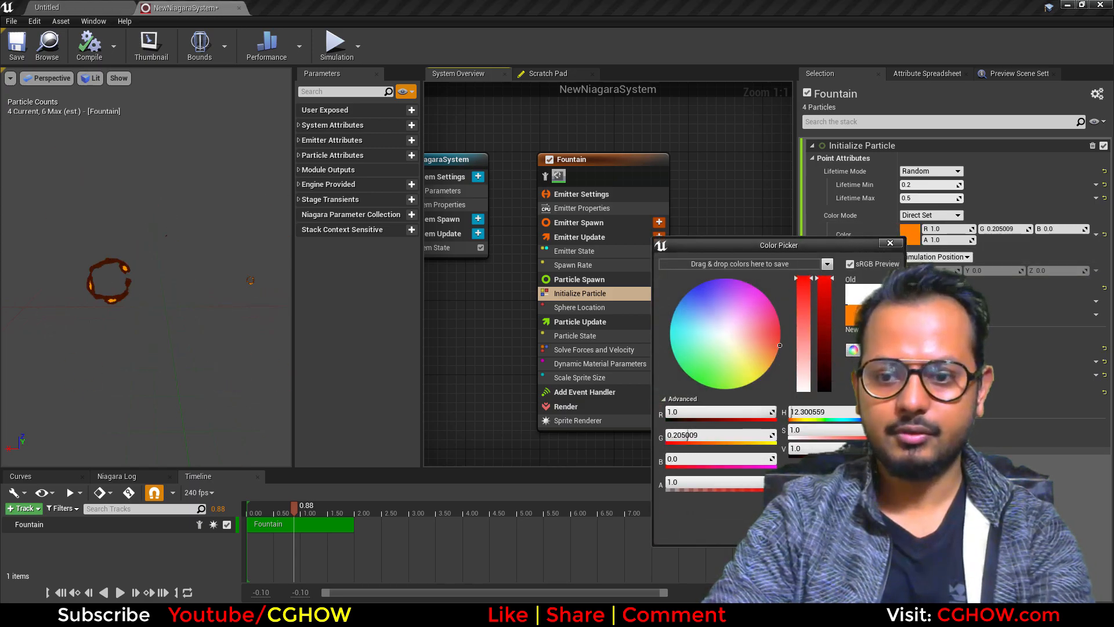
{"action": "key", "text": "BackSpace"}
{"action": "type", "text": "50"}
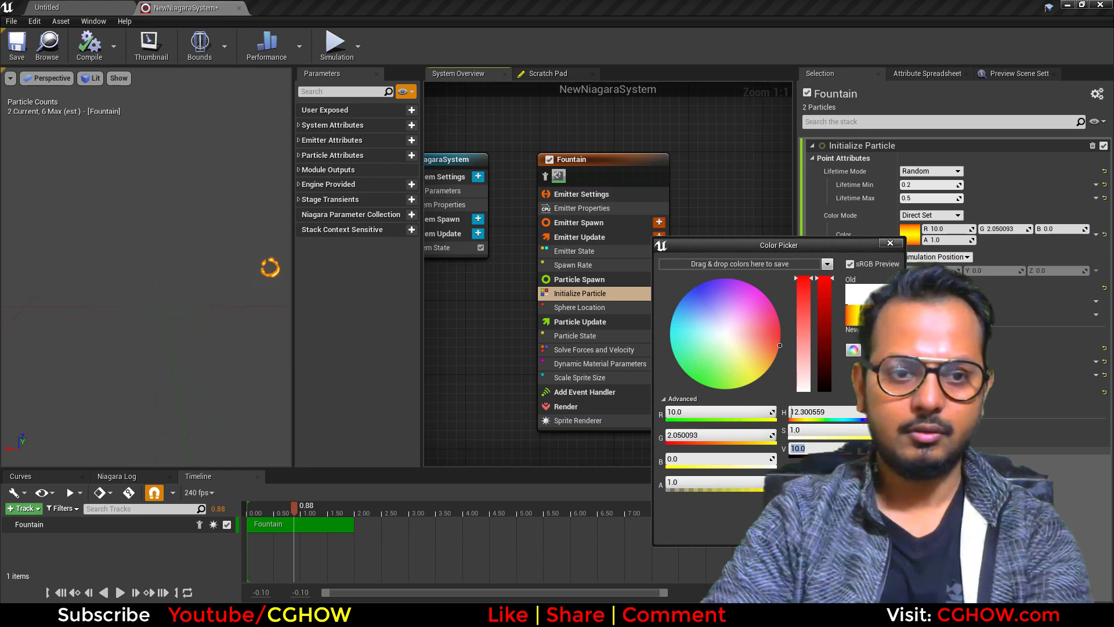
{"action": "key", "text": "Return"}
{"action": "left_click", "coordinate": [812, 529]}
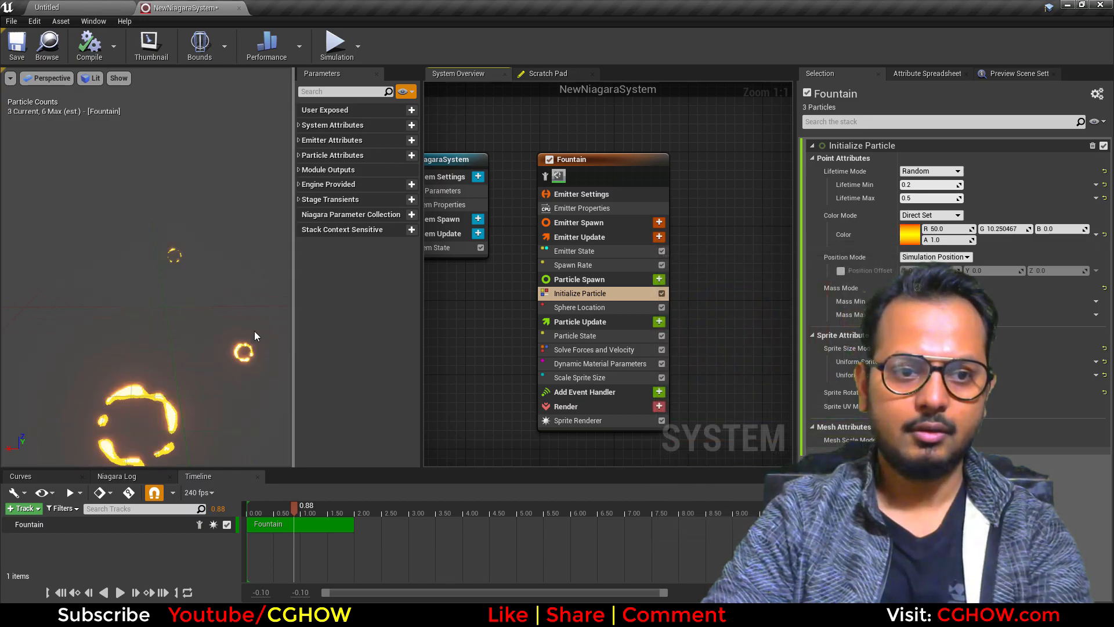
Set the Sphere Location module's sphere radius to 100 and check how the puffs spread.
{"action": "scroll", "coordinate": [254, 331], "scroll_direction": "down", "scroll_amount": 3}
{"action": "left_click", "coordinate": [565, 308]}
{"action": "left_click", "coordinate": [928, 158]}
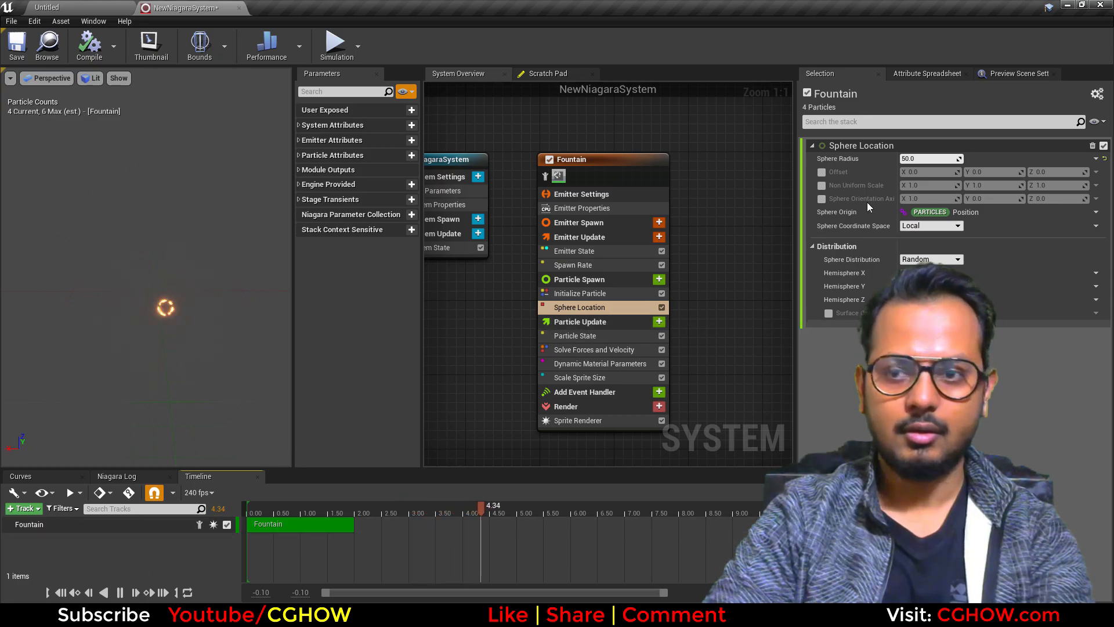
{"action": "left_click", "coordinate": [920, 158]}
{"action": "type", "text": "100"}
{"action": "key", "text": "Return"}
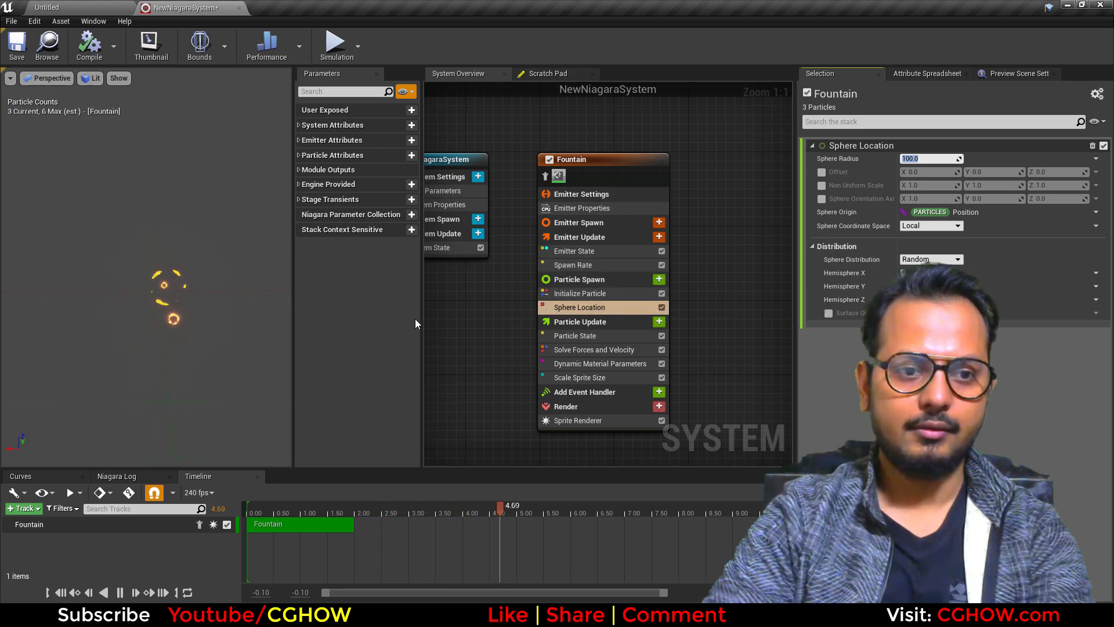
{"action": "left_click_drag", "start_coordinate": [231, 336], "coordinate": [239, 340]}
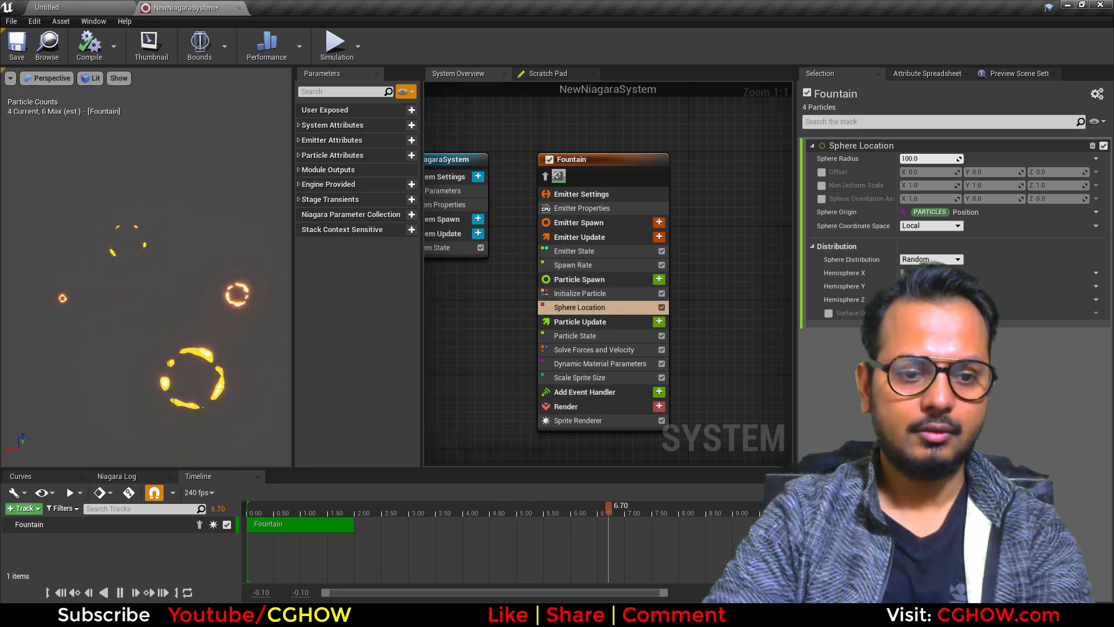
{"action": "left_click", "coordinate": [551, 615]}
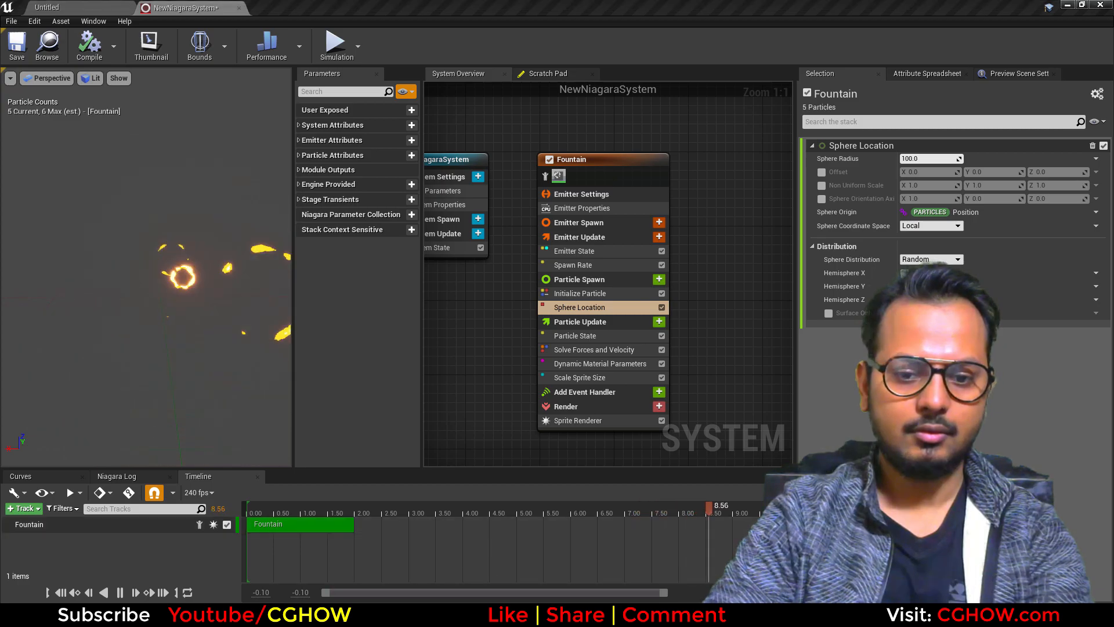
{"action": "left_click", "coordinate": [569, 615]}
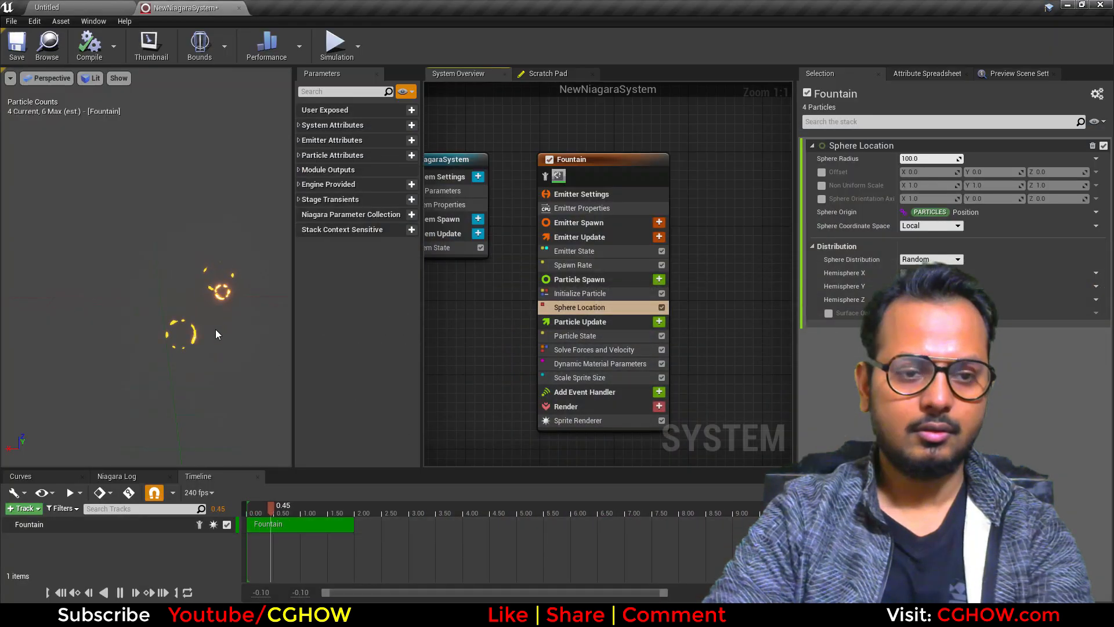
Set the Sphere Location module's sphere radius to 80.
{"action": "left_click", "coordinate": [928, 160]}
{"action": "type", "text": "80"}
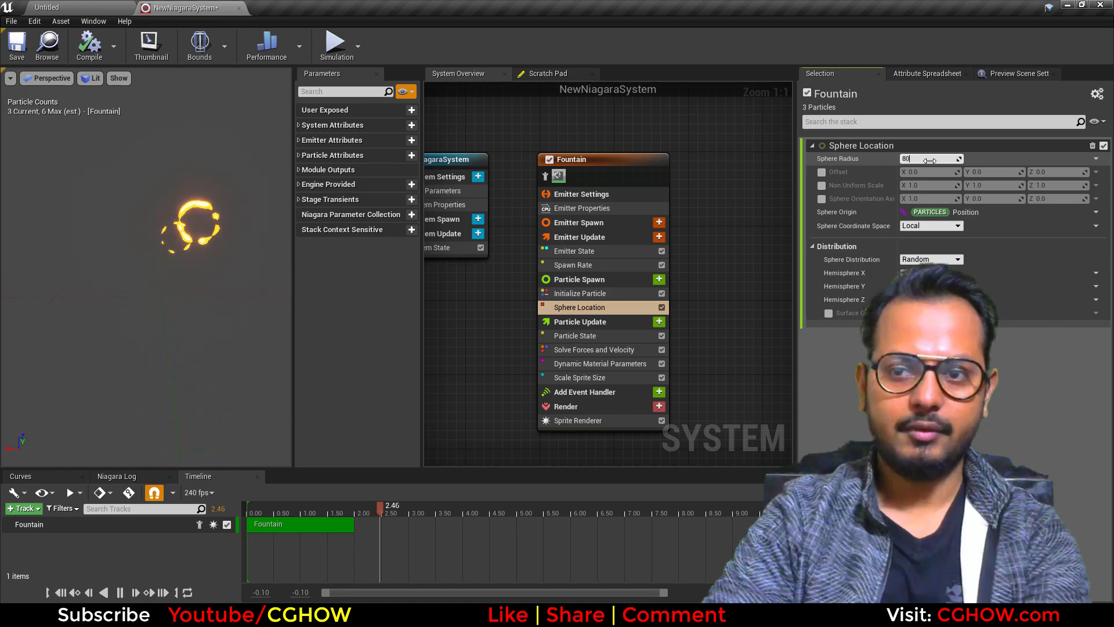
{"action": "key", "text": "Return"}
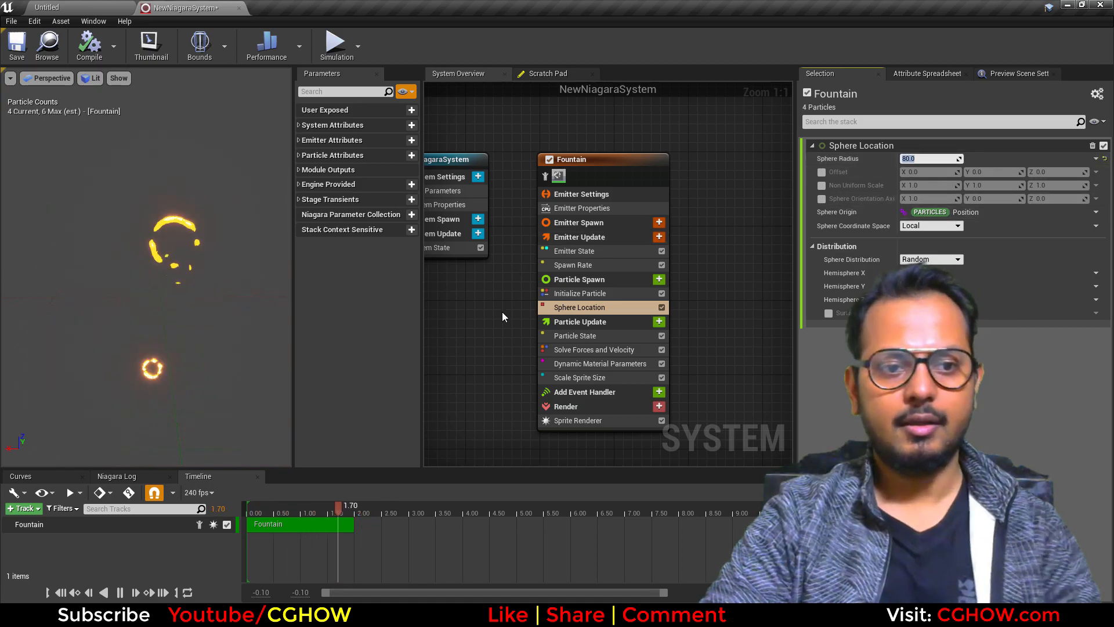
Duplicate the Fountain emitter and set the copy's Initialize Particle color to bright purple, about R 28.9, G 0, B 50.
{"action": "right_click_drag", "start_coordinate": [622, 255], "coordinate": [499, 256]}
{"action": "left_click", "coordinate": [514, 165]}
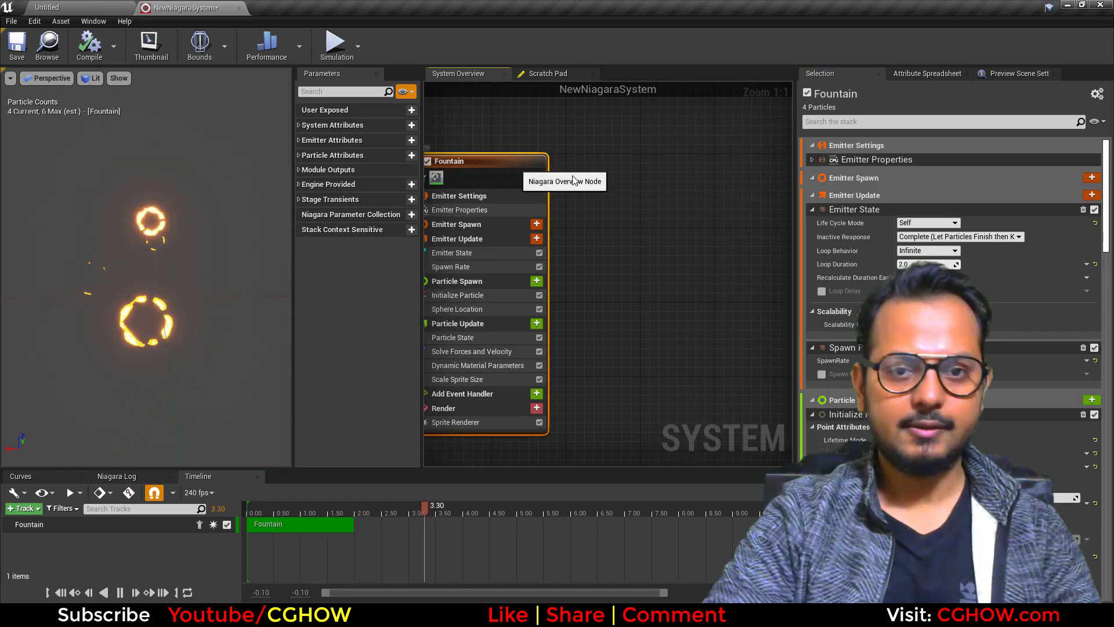
{"action": "key", "text": "ctrl+d"}
{"action": "left_click", "coordinate": [649, 311]}
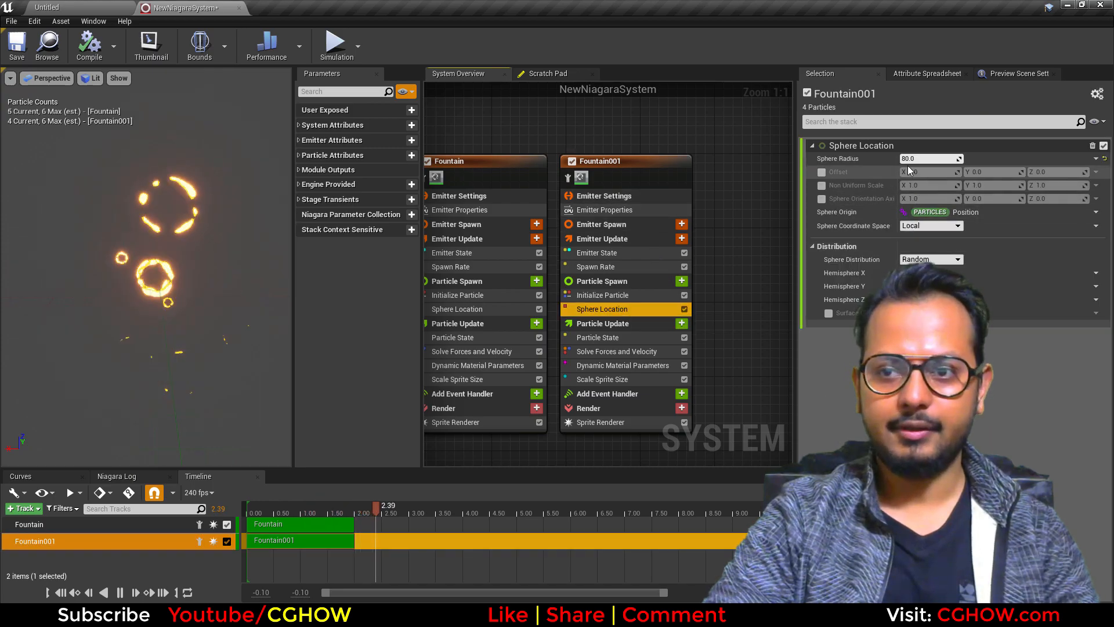
{"action": "left_click", "coordinate": [609, 295]}
{"action": "left_click", "coordinate": [909, 234]}
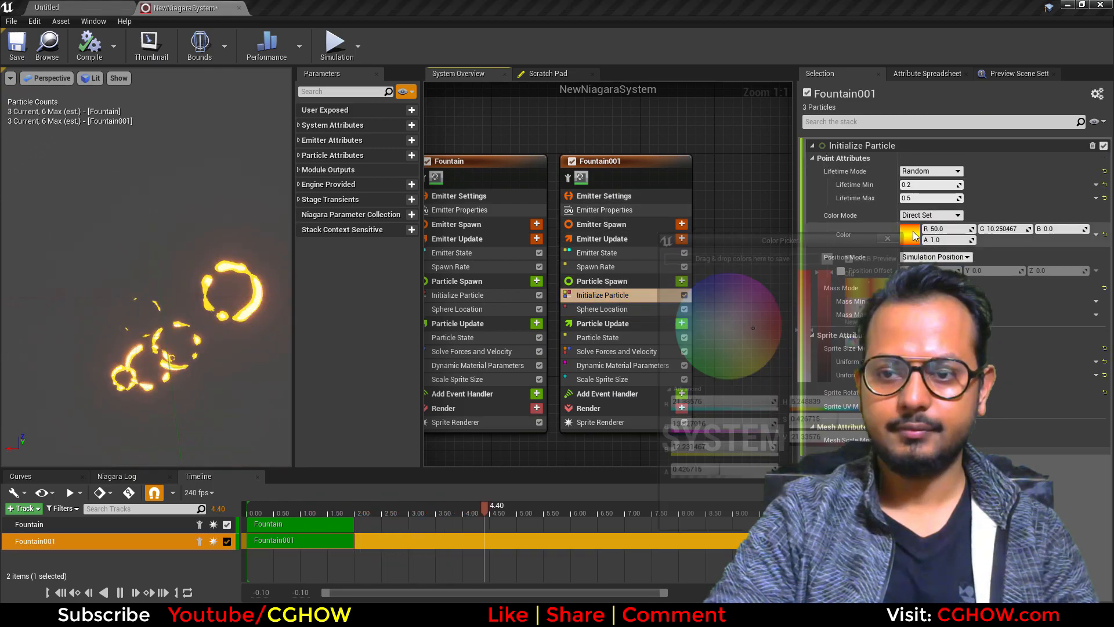
{"action": "left_click_drag", "start_coordinate": [737, 319], "coordinate": [736, 272]}
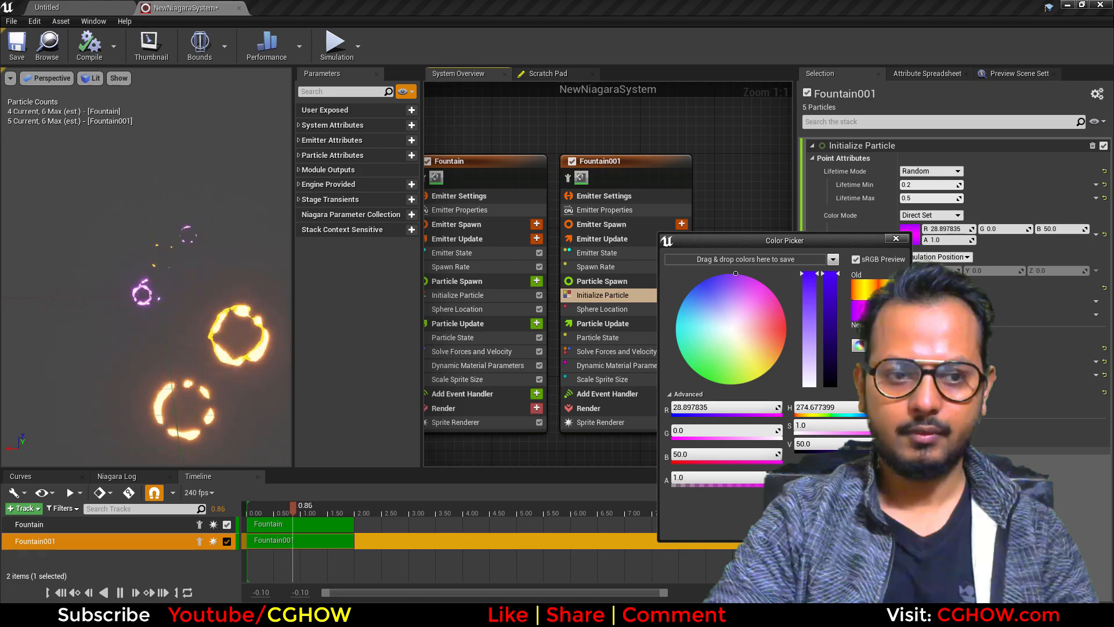
{"action": "left_click", "coordinate": [818, 525]}
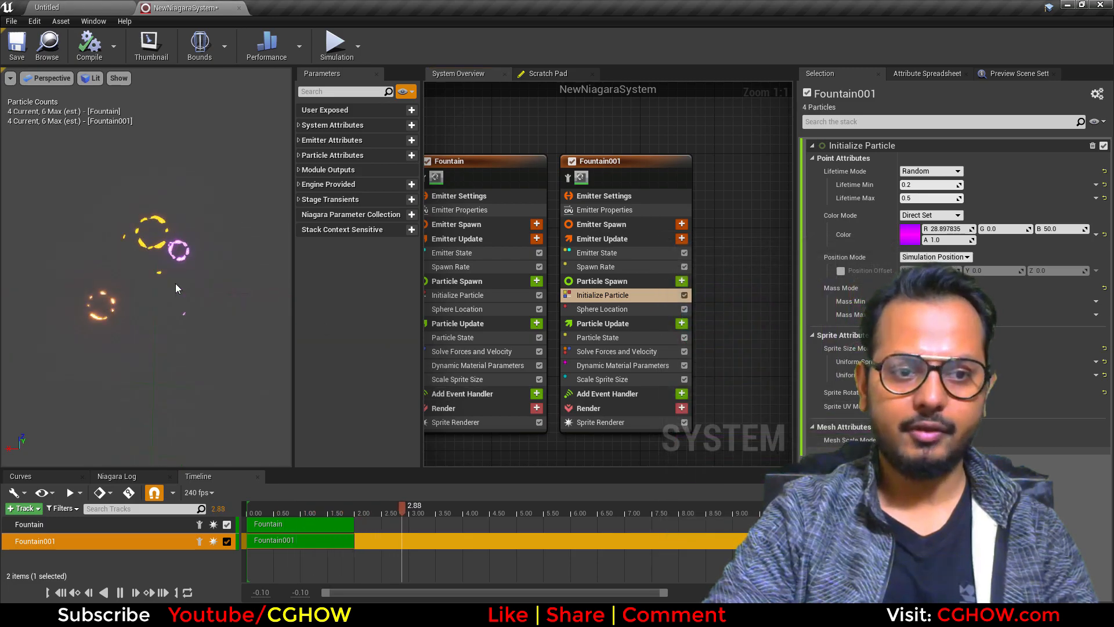
Enable the offset in the purple emitter's Sphere Location module and set its X value to -100.
{"action": "left_click", "coordinate": [618, 308]}
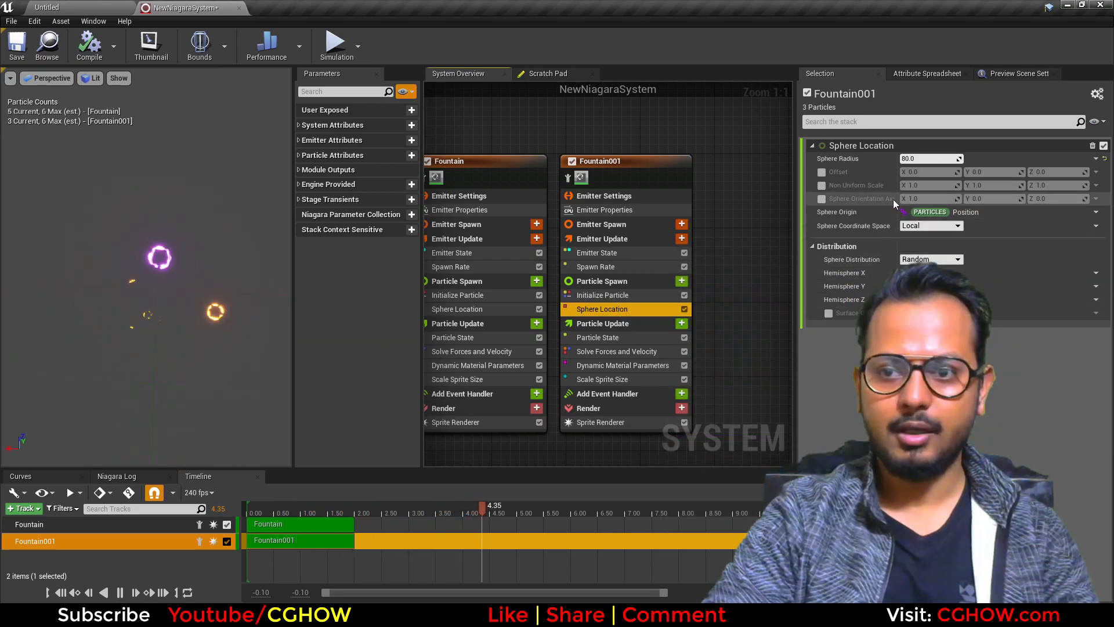
{"action": "left_click", "coordinate": [822, 172]}
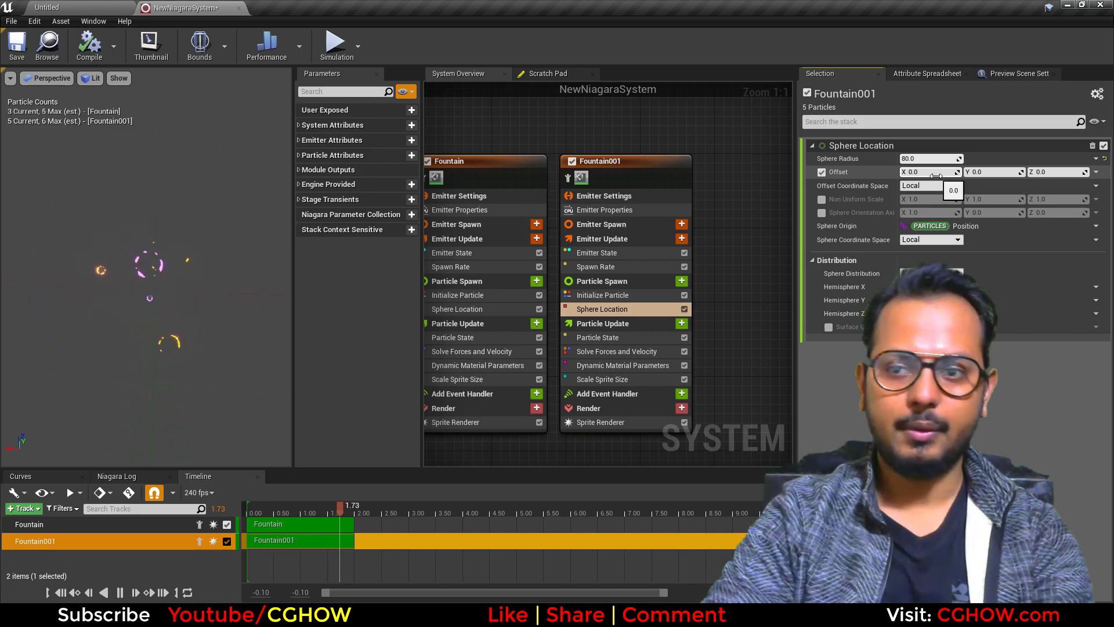
{"action": "left_click", "coordinate": [937, 173]}
{"action": "type", "text": "-100"}
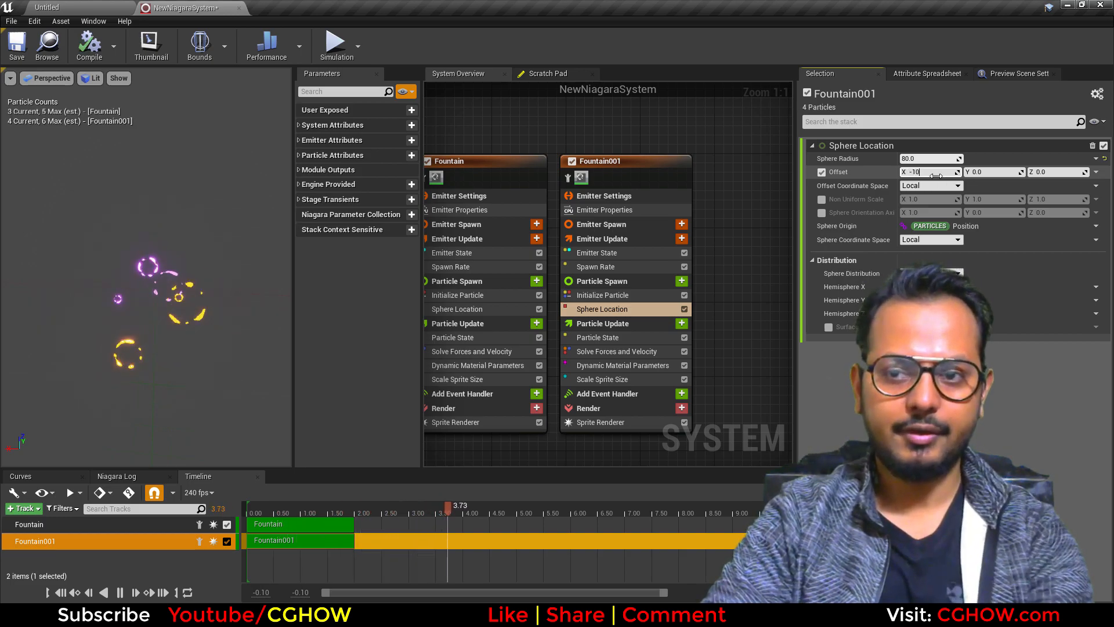
{"action": "key", "text": "Return"}
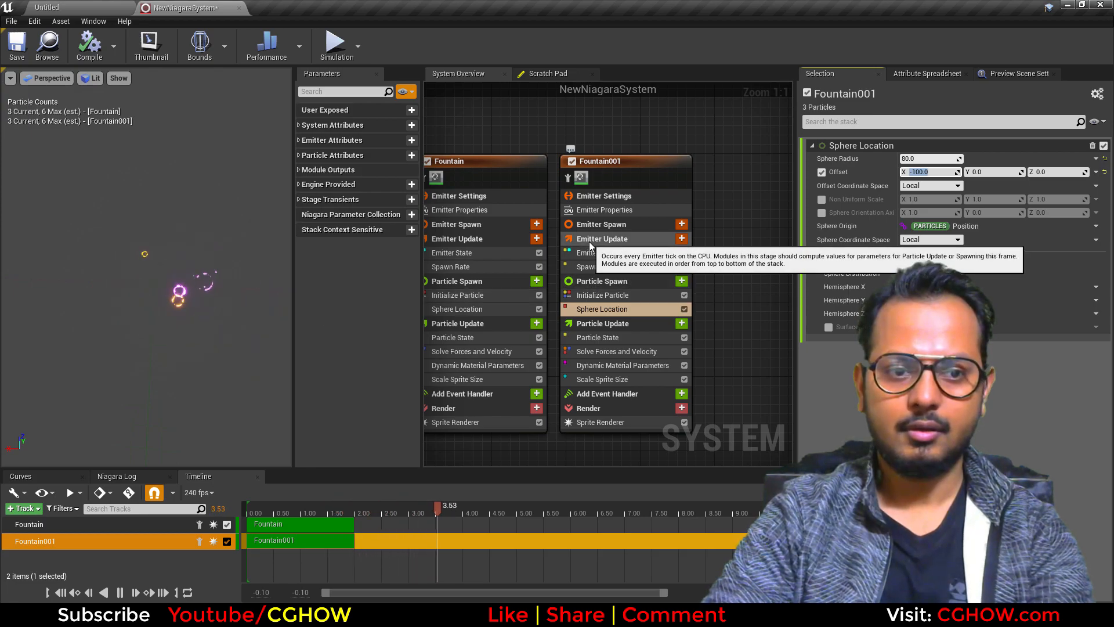
Duplicate the purple Fountain001 emitter and recolor the copy bright blue, about R 0, G 18.3, B 50, checking the reference GIF.
{"action": "left_click", "coordinate": [622, 166]}
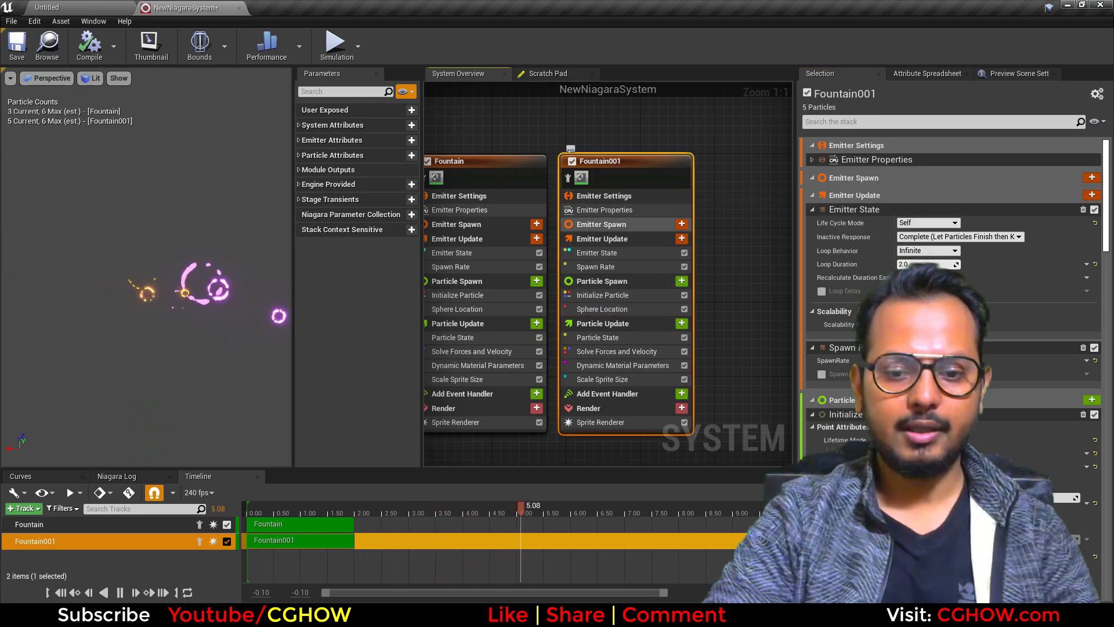
{"action": "key", "text": "alt+Tab"}
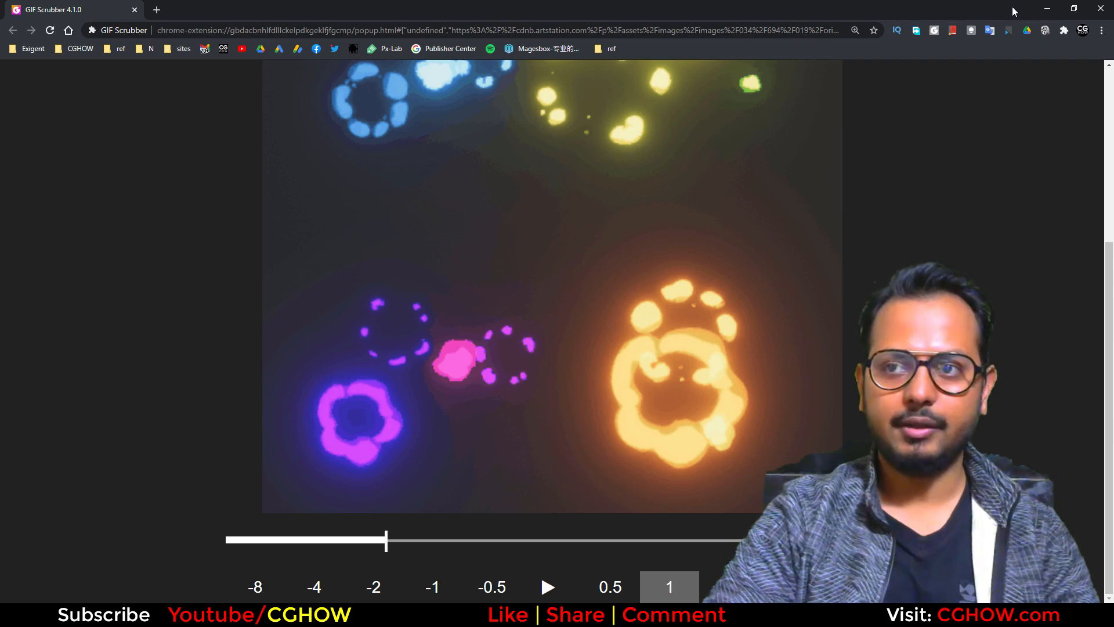
{"action": "left_click", "coordinate": [1045, 8]}
{"action": "right_click_drag", "start_coordinate": [657, 168], "coordinate": [515, 147]}
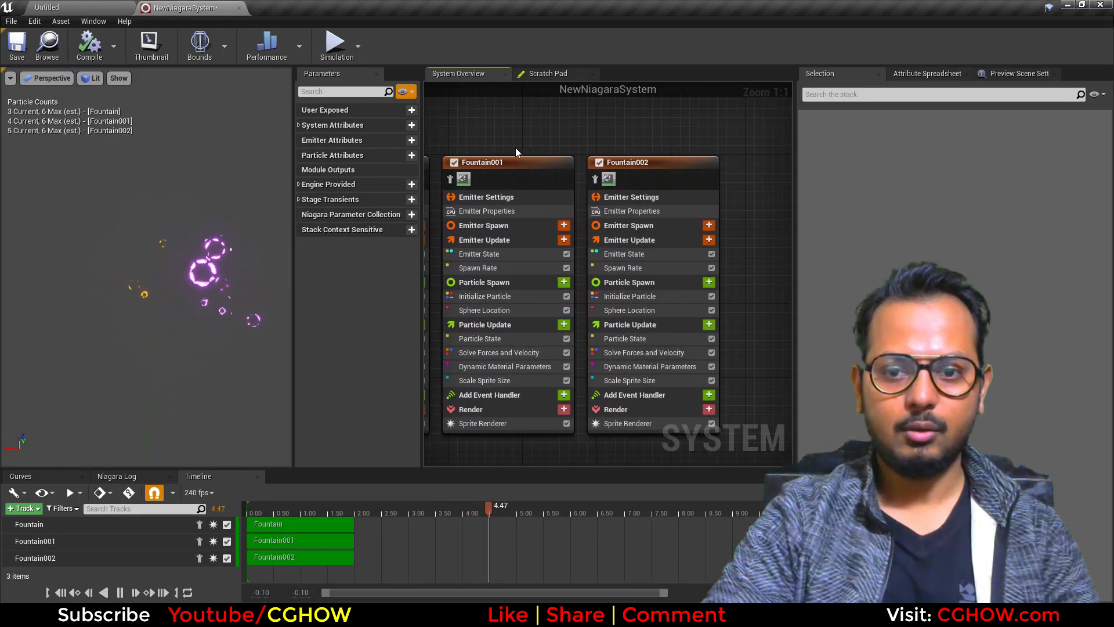
{"action": "left_click", "coordinate": [617, 310]}
{"action": "left_click", "coordinate": [638, 296]}
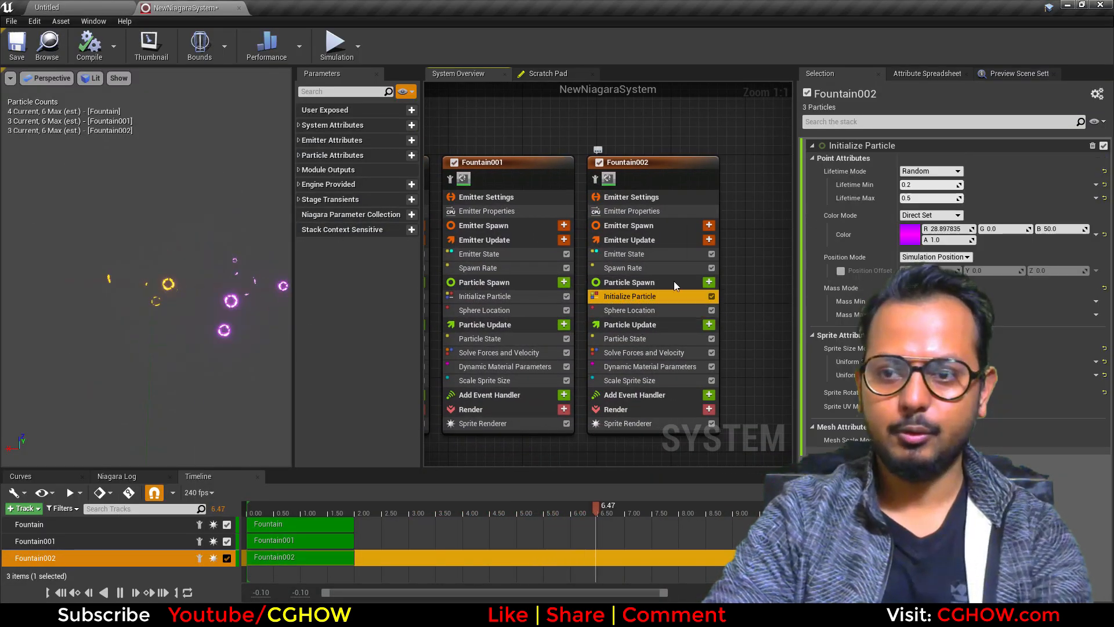
{"action": "left_click", "coordinate": [913, 241]}
{"action": "left_click_drag", "start_coordinate": [759, 333], "coordinate": [677, 292]}
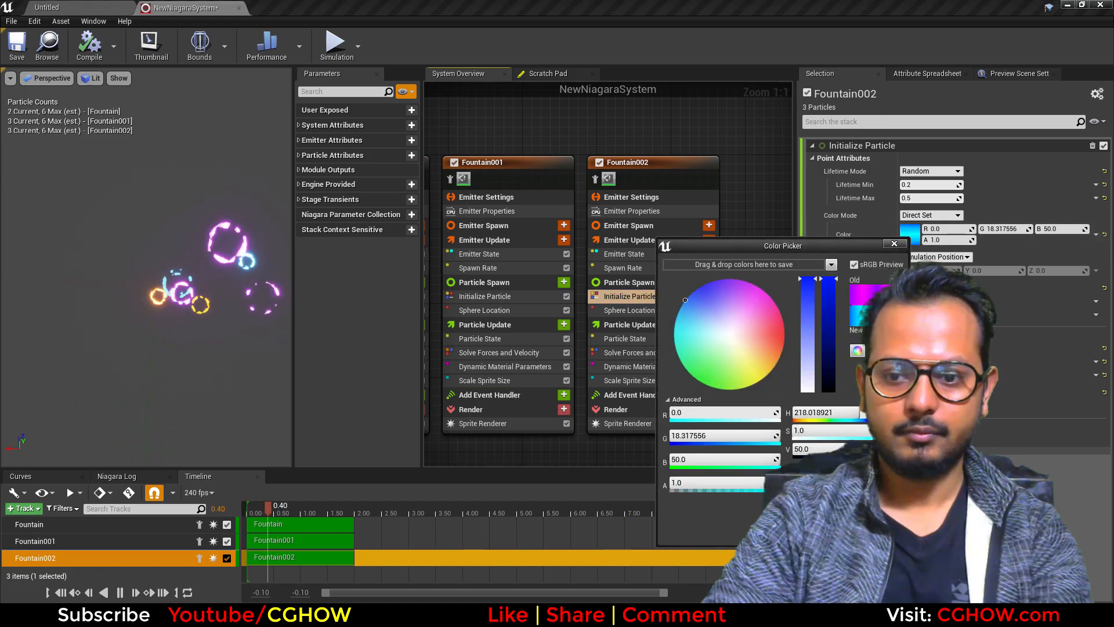
{"action": "left_click", "coordinate": [821, 531]}
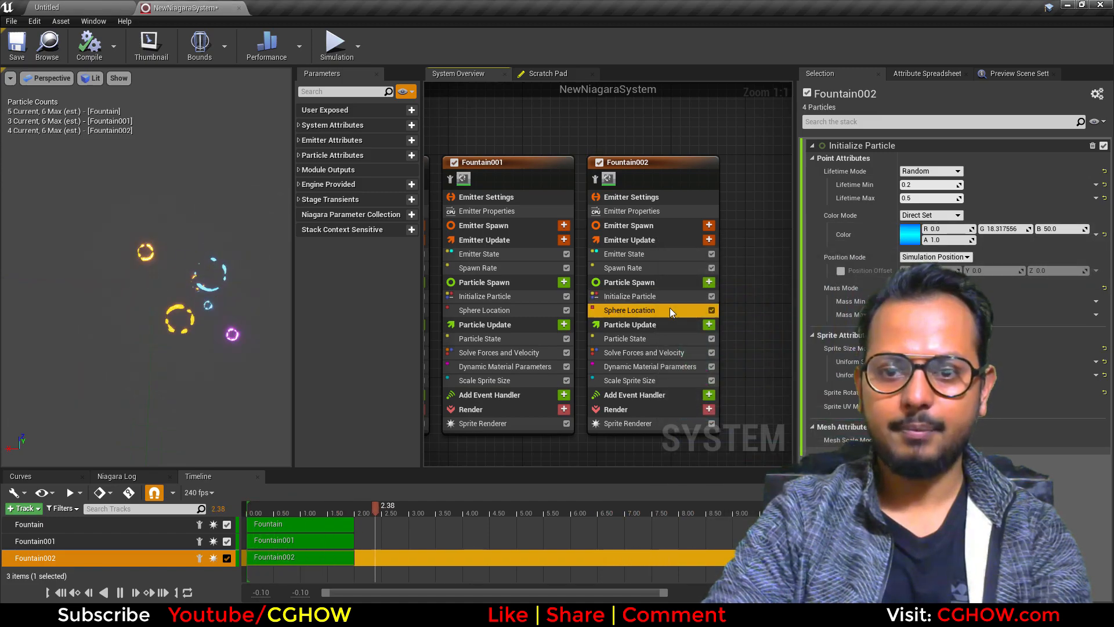
Try a Z offset of 100 in the blue emitter's Sphere Location module and settle on 150.
{"action": "left_click", "coordinate": [670, 308]}
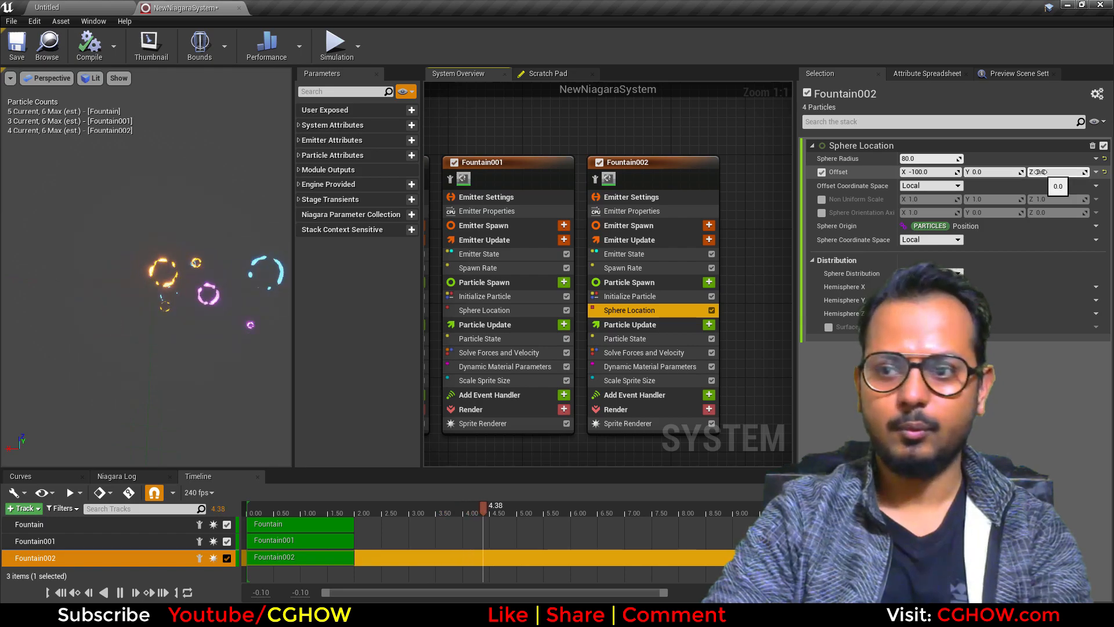
{"action": "left_click", "coordinate": [827, 240]}
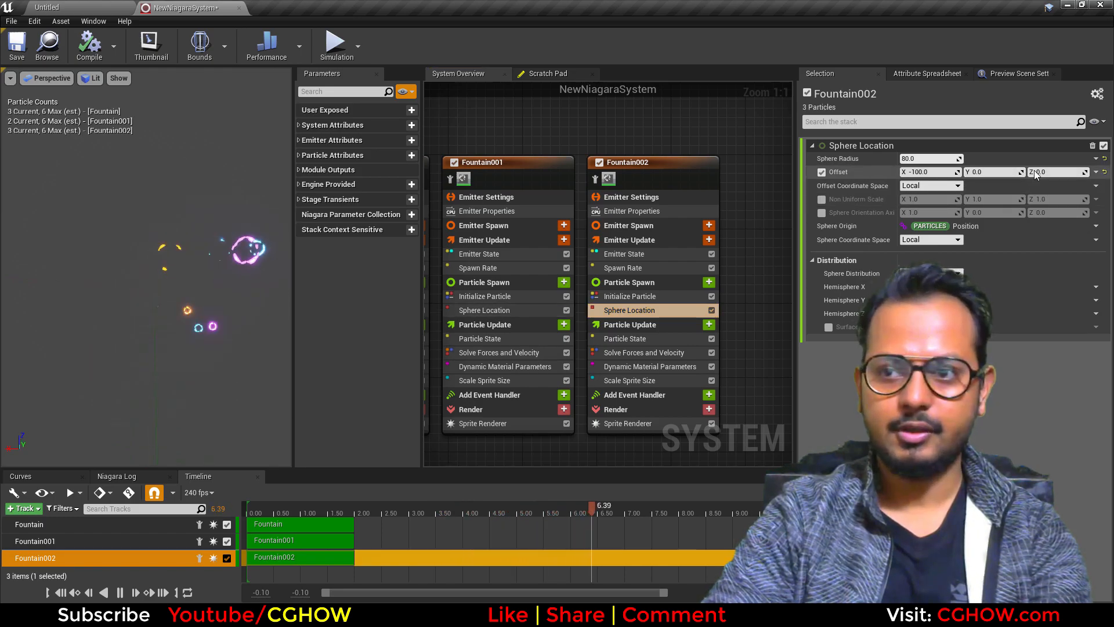
{"action": "left_click", "coordinate": [1059, 173]}
{"action": "type", "text": "100"}
{"action": "key", "text": "Return"}
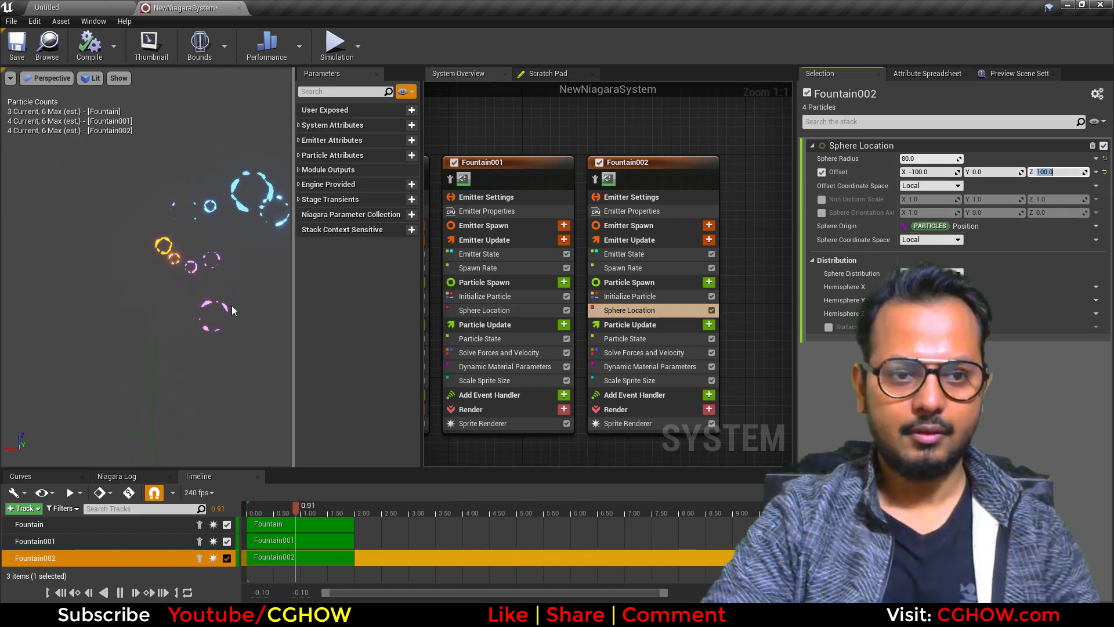
{"action": "right_click_drag", "start_coordinate": [628, 147], "coordinate": [593, 157]}
{"action": "left_click", "coordinate": [1047, 173]}
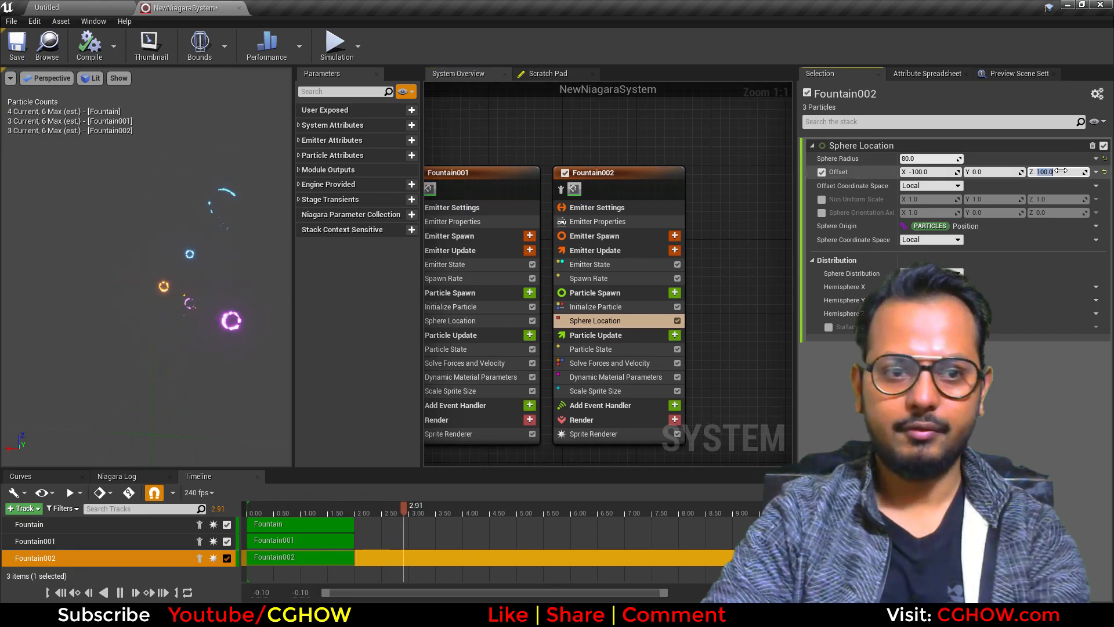
{"action": "type", "text": "150"}
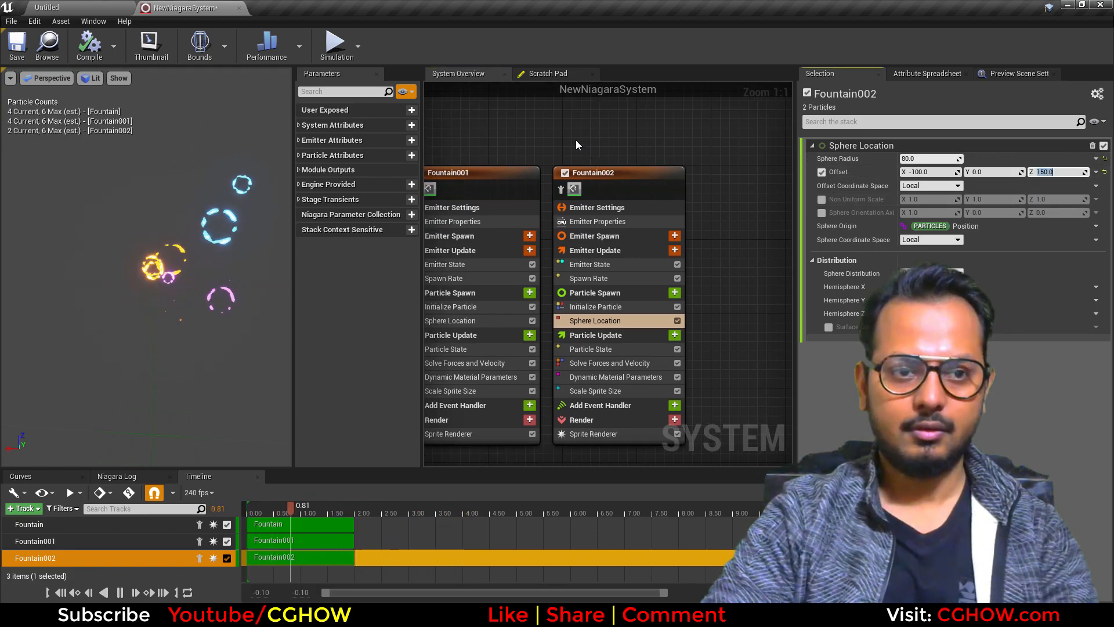
Duplicate the blue Fountain002 emitter and set the copy's Initialize Particle color to yellow-green, about R 15.1, G 50, B 0.
{"action": "right_click_drag", "start_coordinate": [554, 140], "coordinate": [512, 149]}
{"action": "right_click", "coordinate": [511, 150]}
{"action": "key", "text": "Escape"}
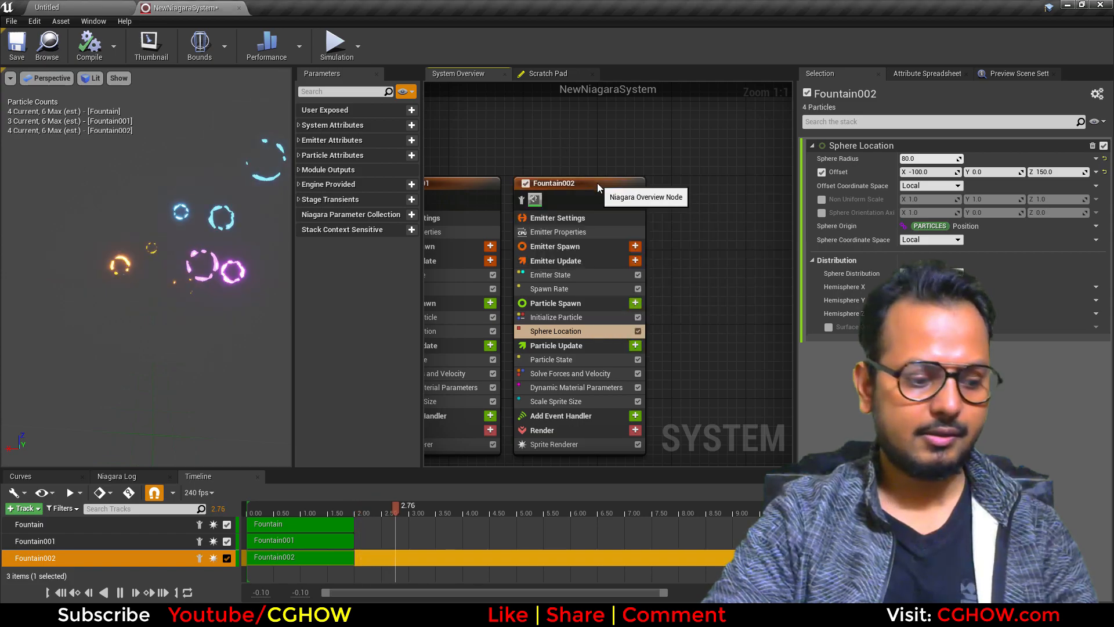
{"action": "left_click", "coordinate": [597, 182]}
{"action": "key", "text": "ctrl+d"}
{"action": "right_click_drag", "start_coordinate": [625, 168], "coordinate": [600, 164]}
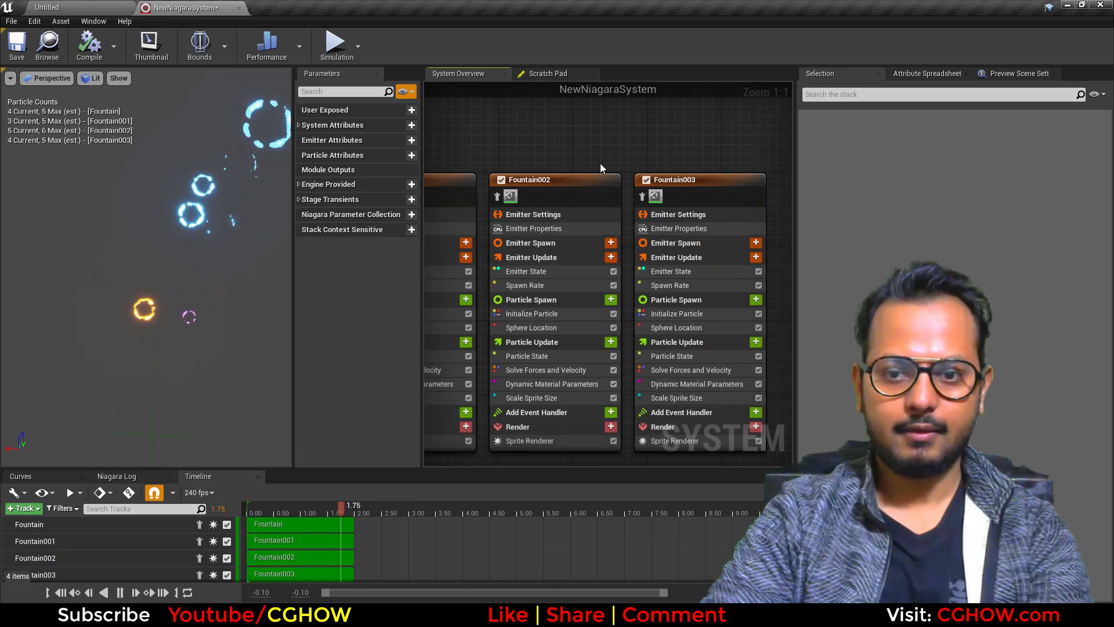
{"action": "left_click", "coordinate": [676, 313]}
{"action": "left_click", "coordinate": [910, 234]}
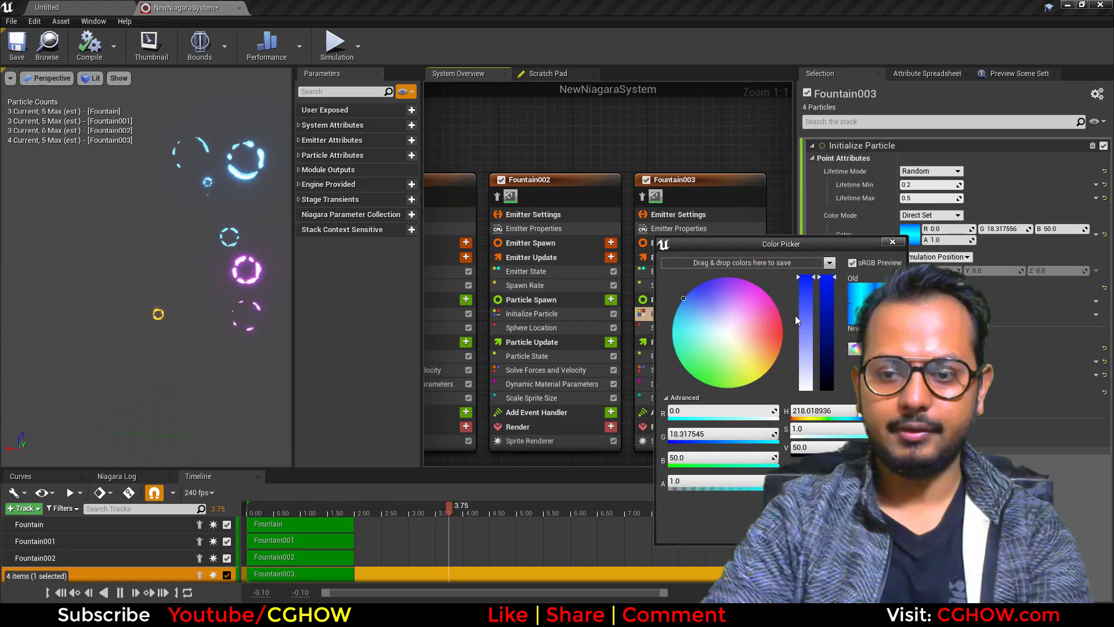
{"action": "mouse_move", "coordinate": [713, 354]}
{"action": "left_mouse_down"}
{"action": "mouse_move", "coordinate": [691, 389]}
{"action": "mouse_move", "coordinate": [722, 381]}
{"action": "mouse_move", "coordinate": [712, 406]}
{"action": "left_mouse_up"}
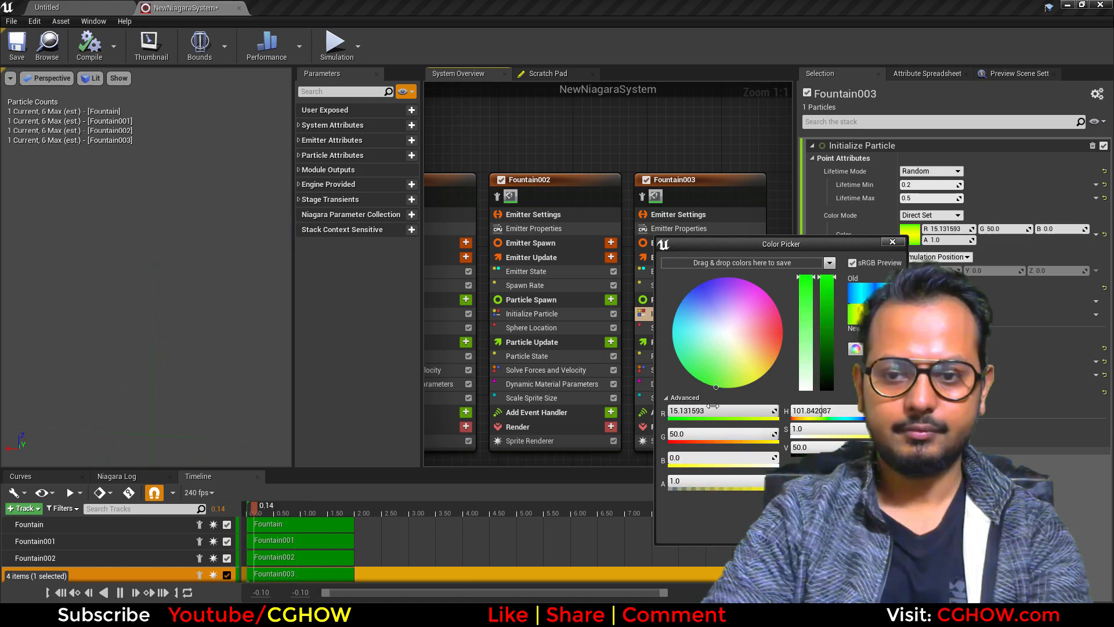
{"action": "left_click", "coordinate": [829, 531]}
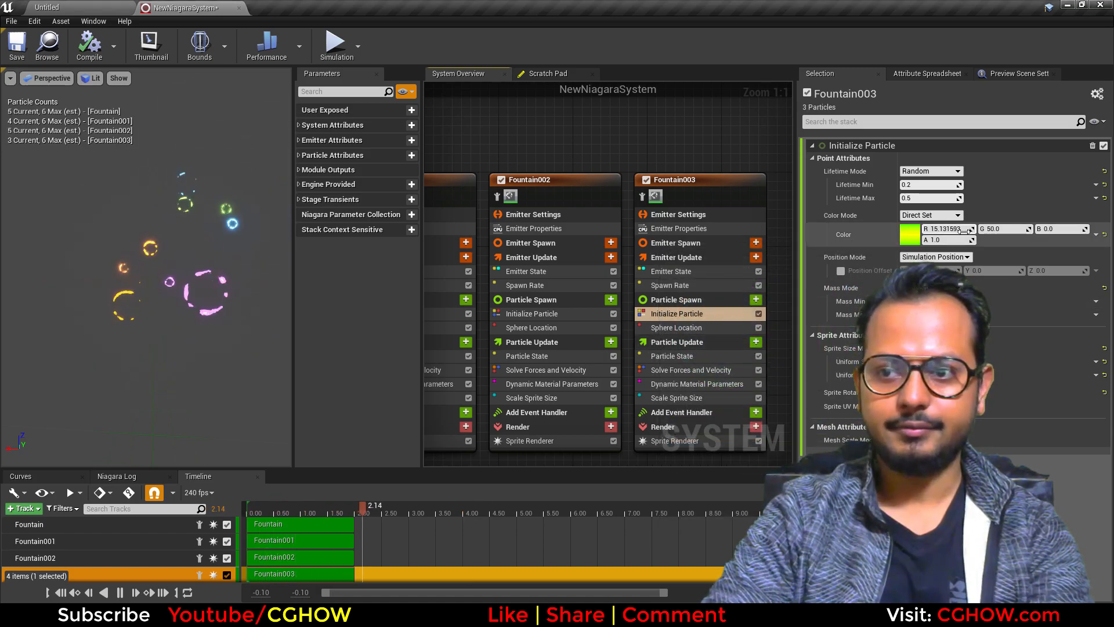
Set Fountain003's Sphere Location X offset to 0 and its spawn rate to 20.
{"action": "left_click", "coordinate": [690, 328]}
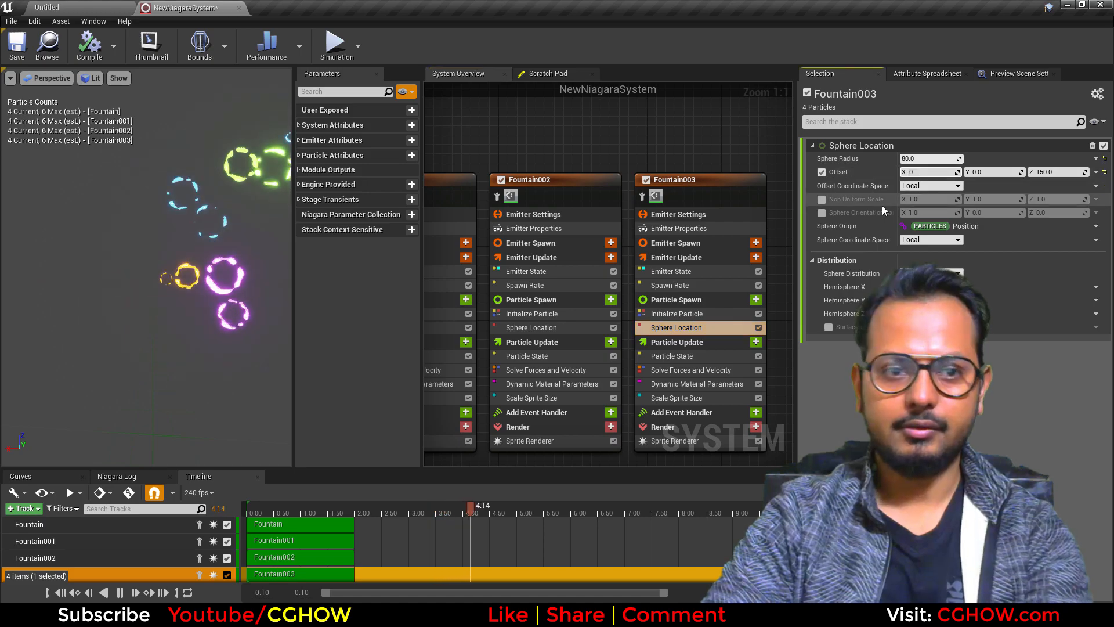
{"action": "left_click", "coordinate": [668, 285]}
{"action": "type", "text": "20"}
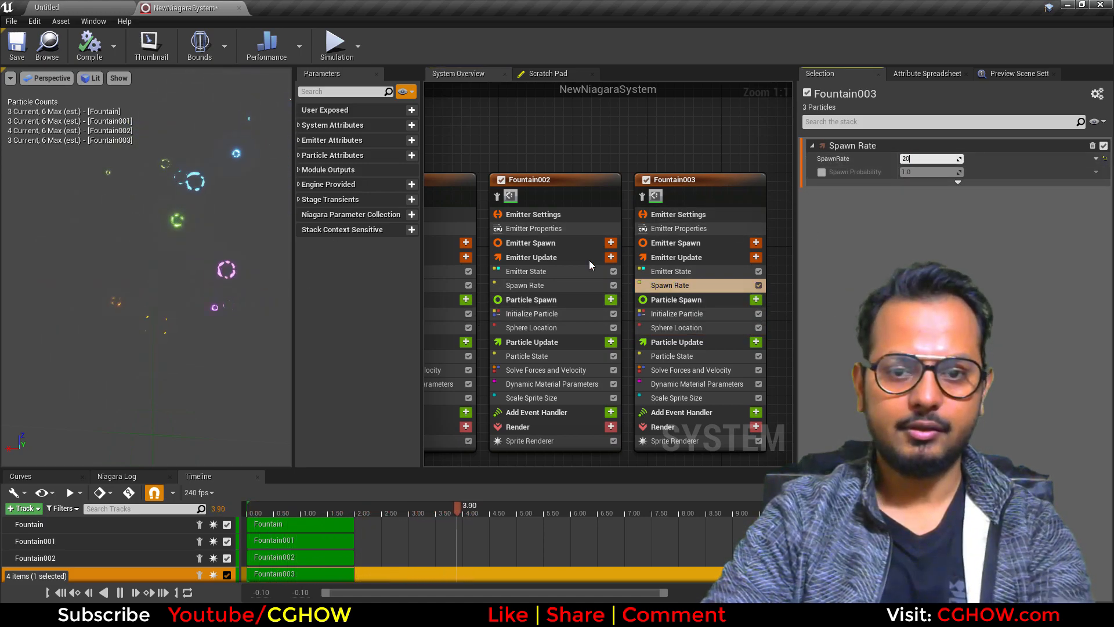
Set the spawn rate of the Fountain002 emitter to 20.
{"action": "left_click", "coordinate": [545, 287]}
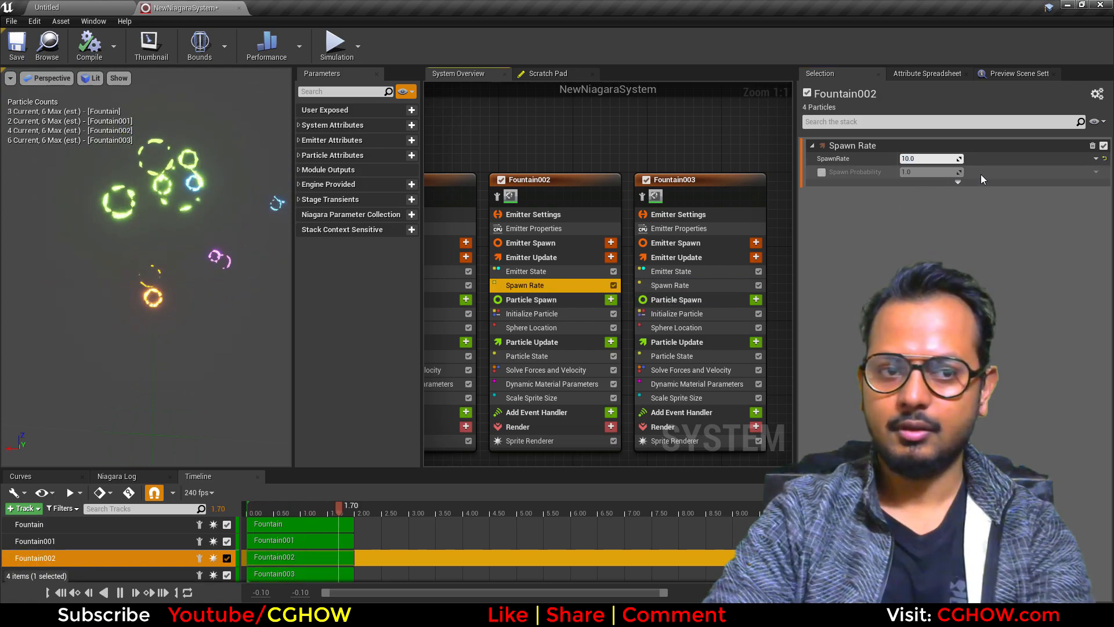
{"action": "left_click", "coordinate": [927, 159]}
{"action": "type", "text": "20"}
{"action": "key", "text": "Return"}
Set the spawn rate of the Fountain001 emitter to 20.
{"action": "right_click", "coordinate": [692, 133]}
{"action": "right_click_drag", "start_coordinate": [507, 154], "coordinate": [629, 150]}
{"action": "left_click", "coordinate": [573, 280]}
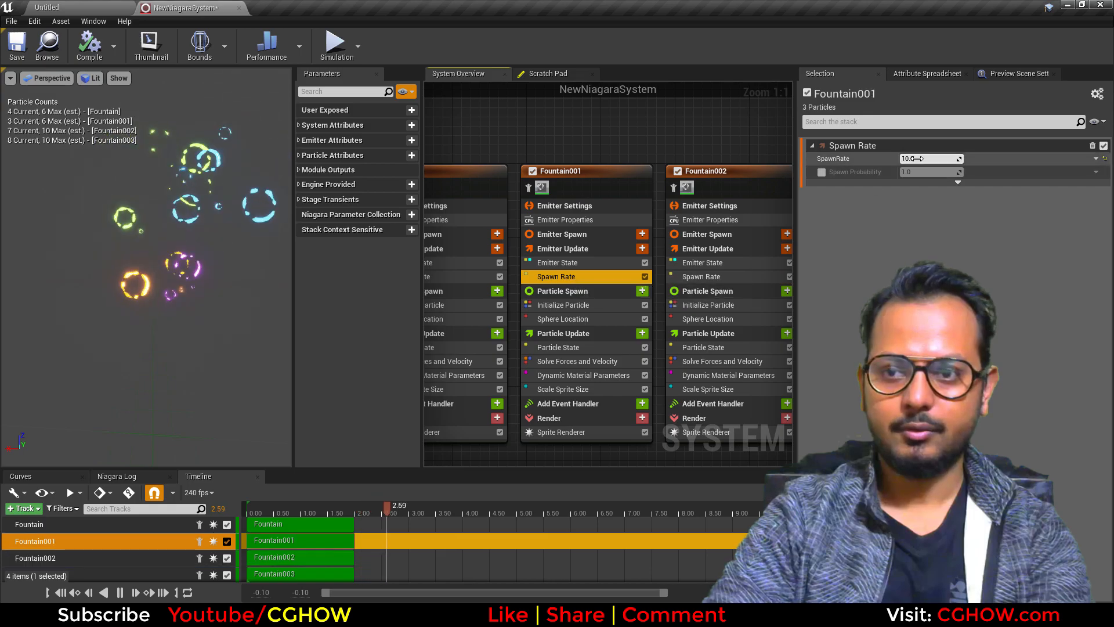
{"action": "left_click", "coordinate": [926, 158]}
{"action": "type", "text": "20"}
Set the spawn rate of the original Fountain emitter to 20.
{"action": "right_click_drag", "start_coordinate": [548, 143], "coordinate": [691, 134]}
{"action": "left_click", "coordinate": [577, 268]}
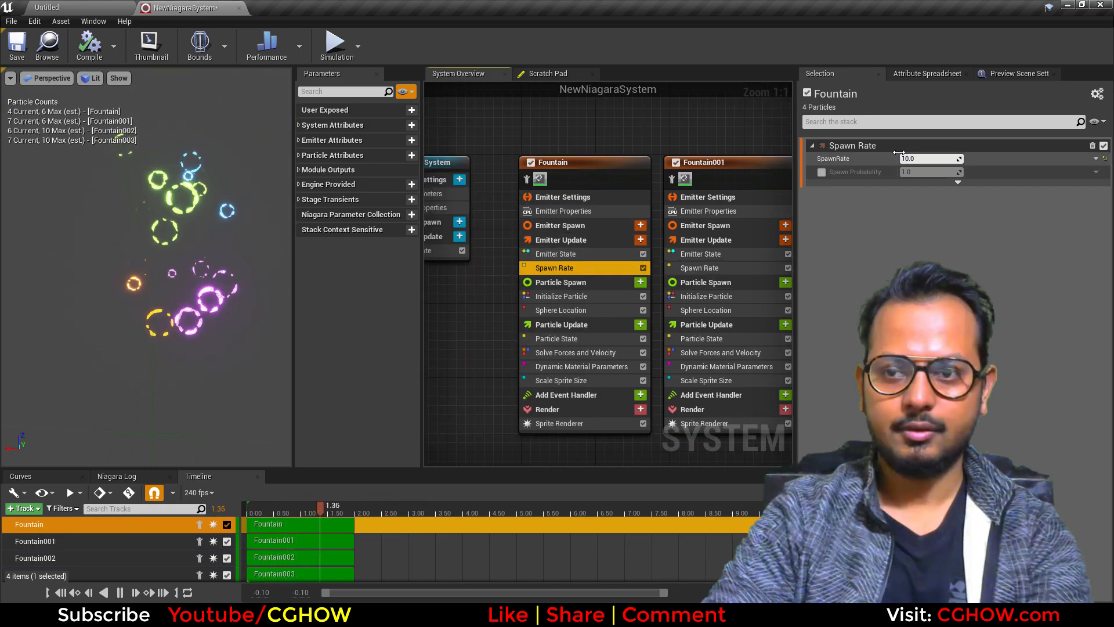
{"action": "left_click", "coordinate": [927, 158]}
{"action": "type", "text": "20"}
{"action": "key", "text": "Return"}
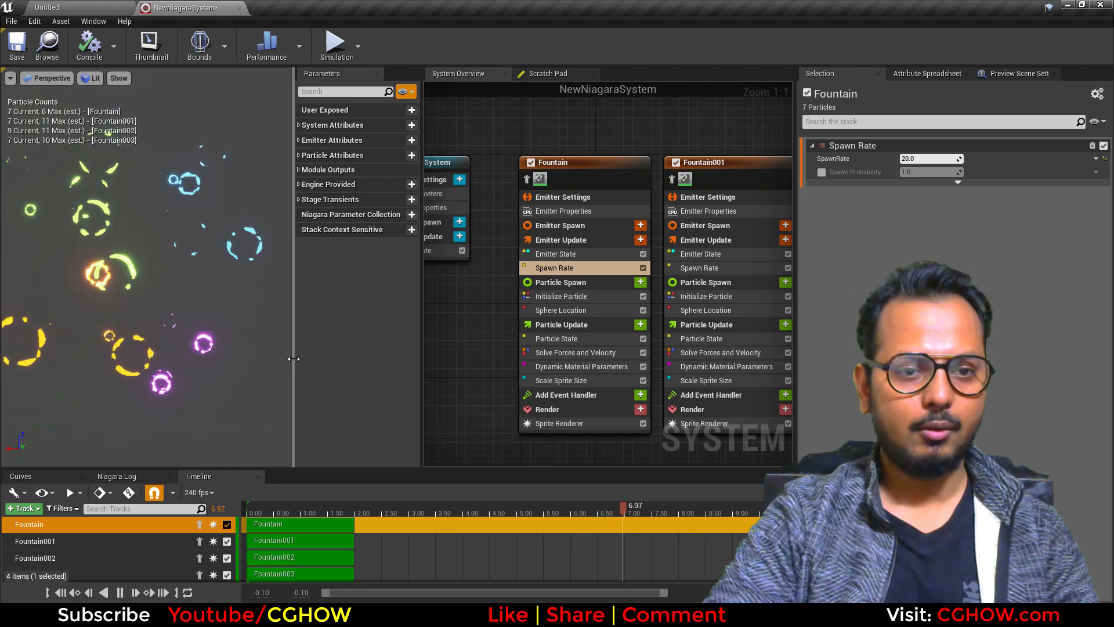
Widen the particle preview and compare the four-colored puffs with the full reference GIF in the browser.
{"action": "left_click_drag", "start_coordinate": [294, 362], "coordinate": [351, 363]}
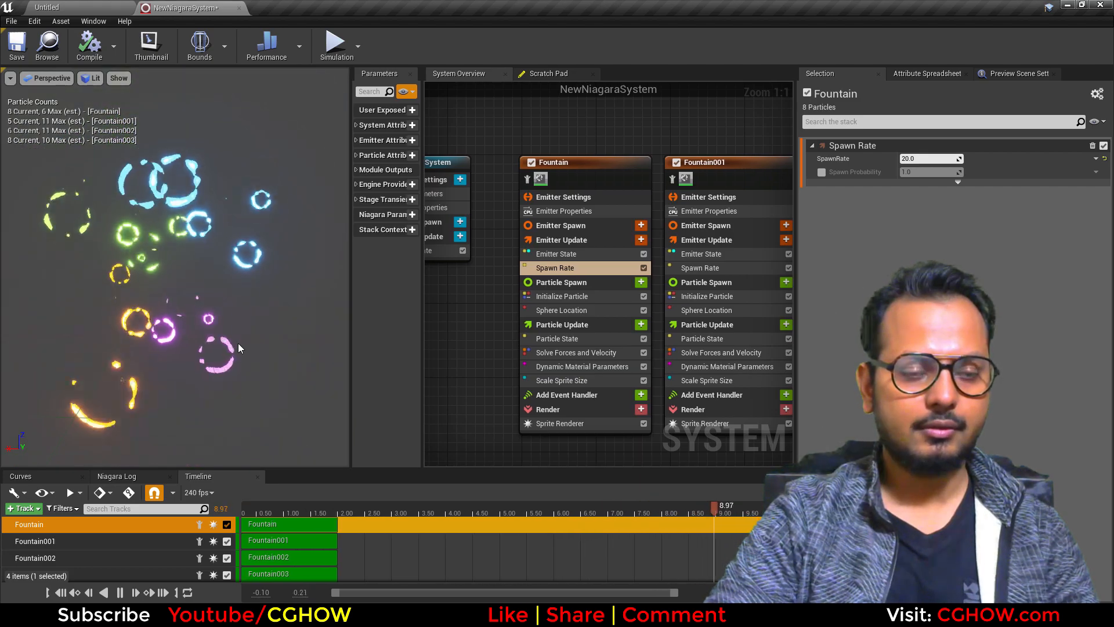
{"action": "left_click_drag", "start_coordinate": [226, 409], "coordinate": [116, 408]}
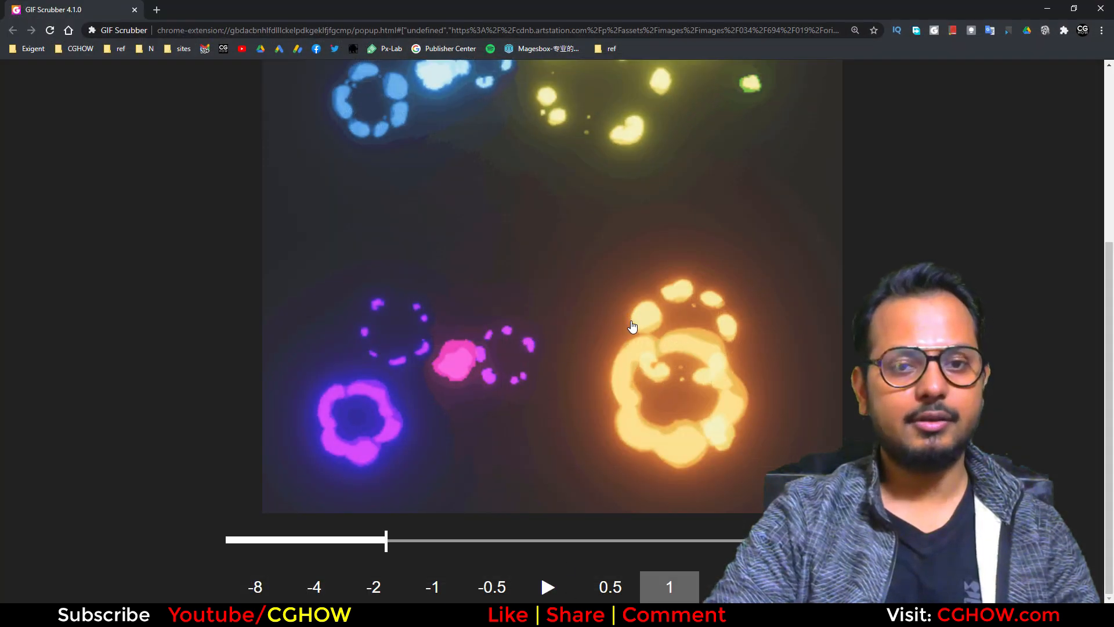
{"action": "scroll", "coordinate": [522, 322], "scroll_direction": "down", "scroll_amount": 1, "text": "ctrl"}
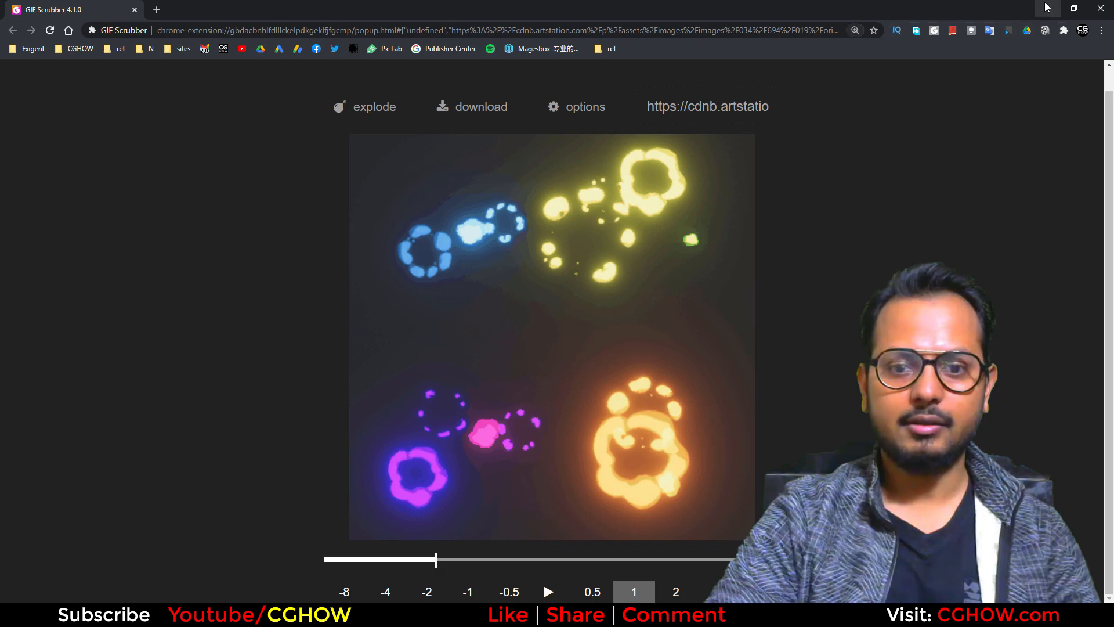
{"action": "left_click", "coordinate": [1047, 8]}
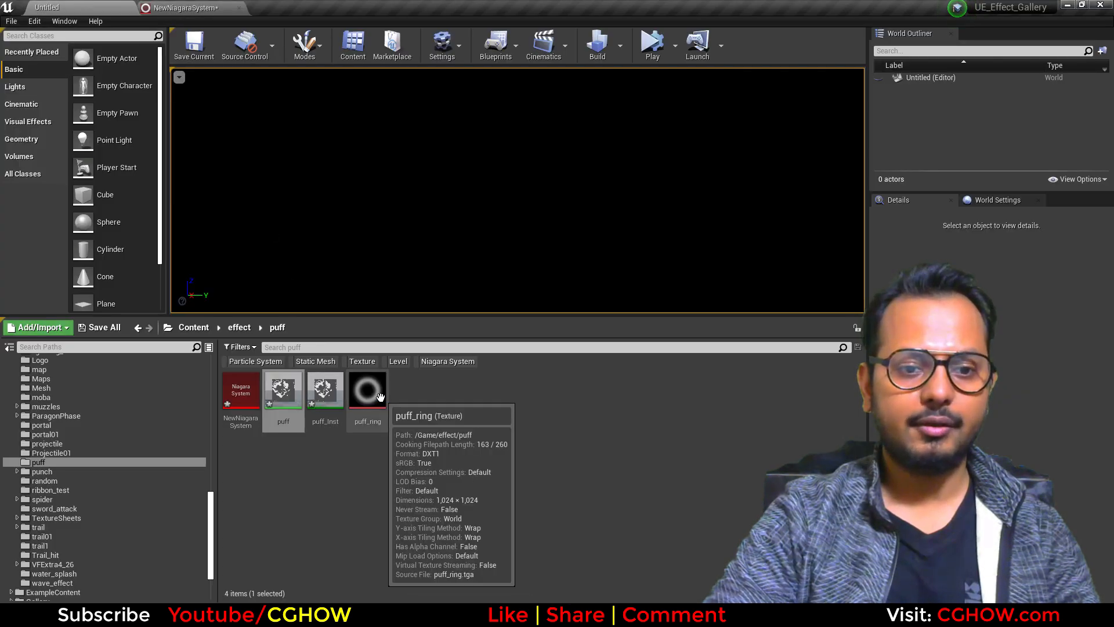
Open the puff_ring texture from the puff folder, examine the soft ring image, and close it.
{"action": "left_click", "coordinate": [367, 392]}
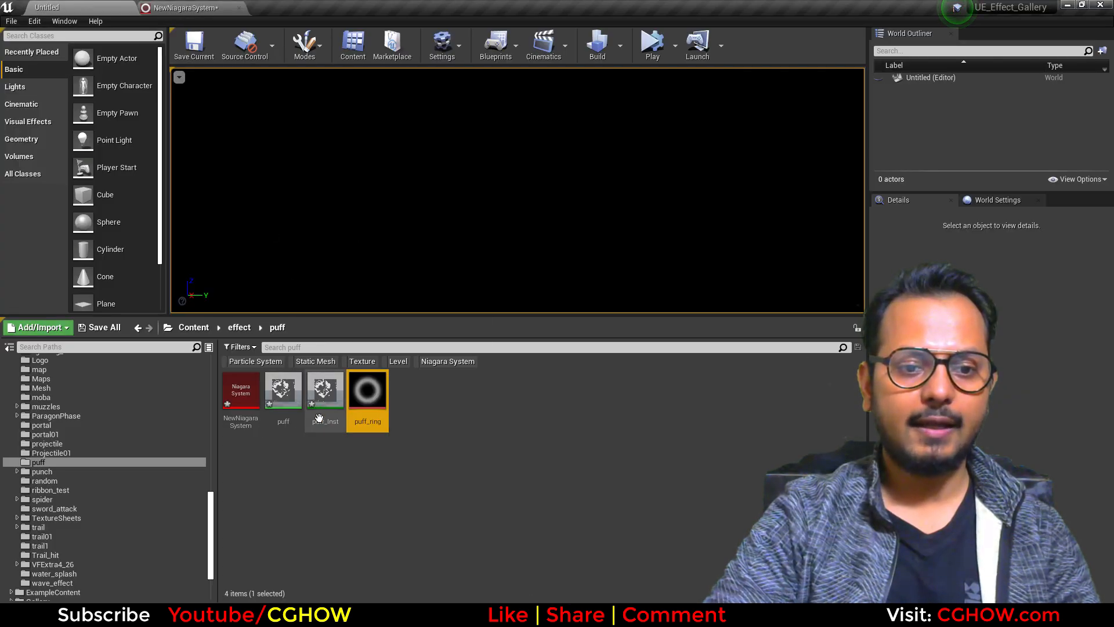
{"action": "double_click", "coordinate": [367, 394]}
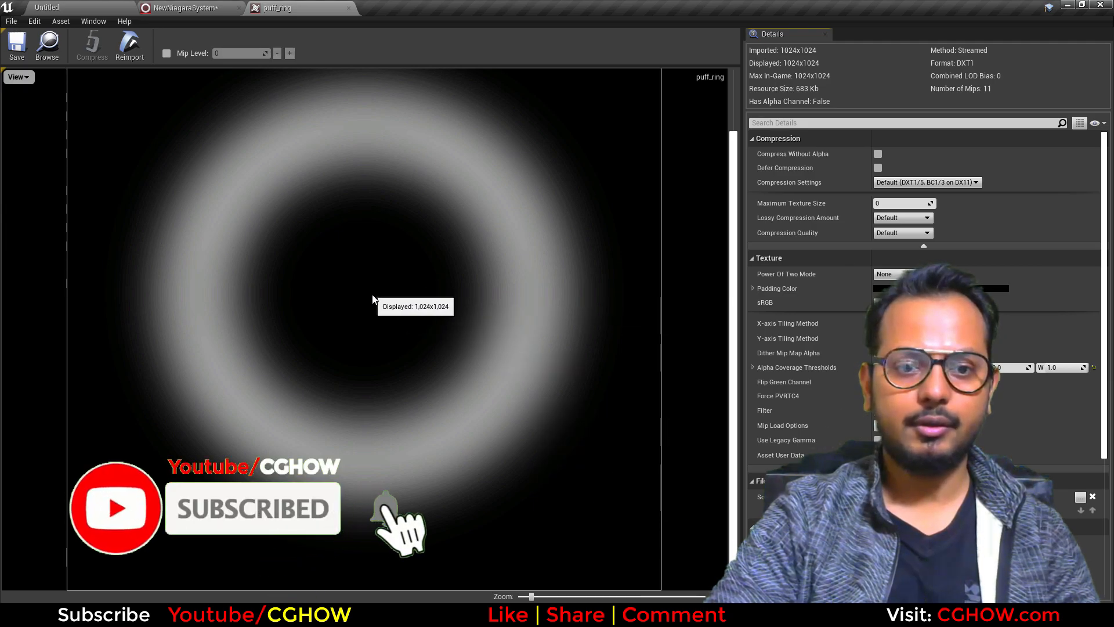
{"action": "left_click", "coordinate": [348, 7]}
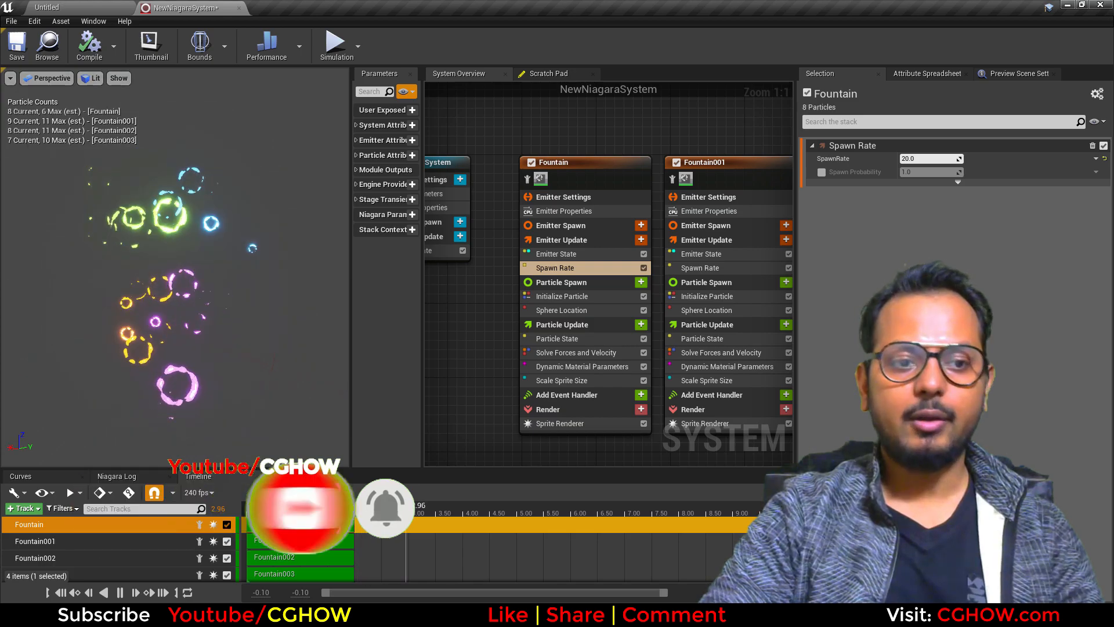
Hide the grid and the particle counts in the Niagara system's particle preview.
{"action": "left_click_drag", "start_coordinate": [157, 328], "coordinate": [183, 328]}
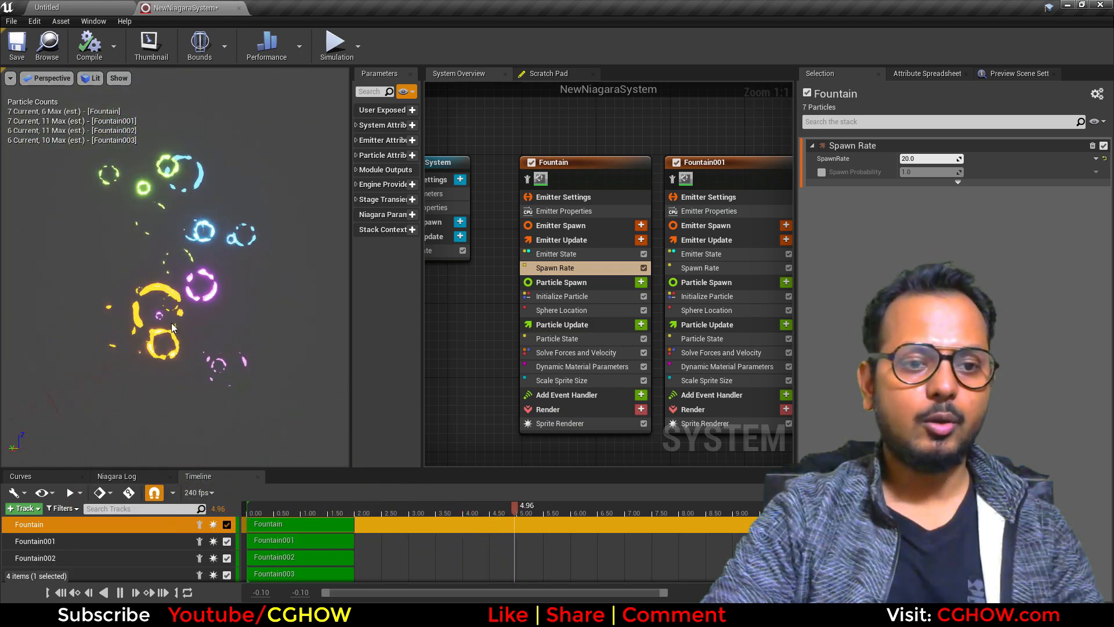
{"action": "left_click", "coordinate": [118, 78]}
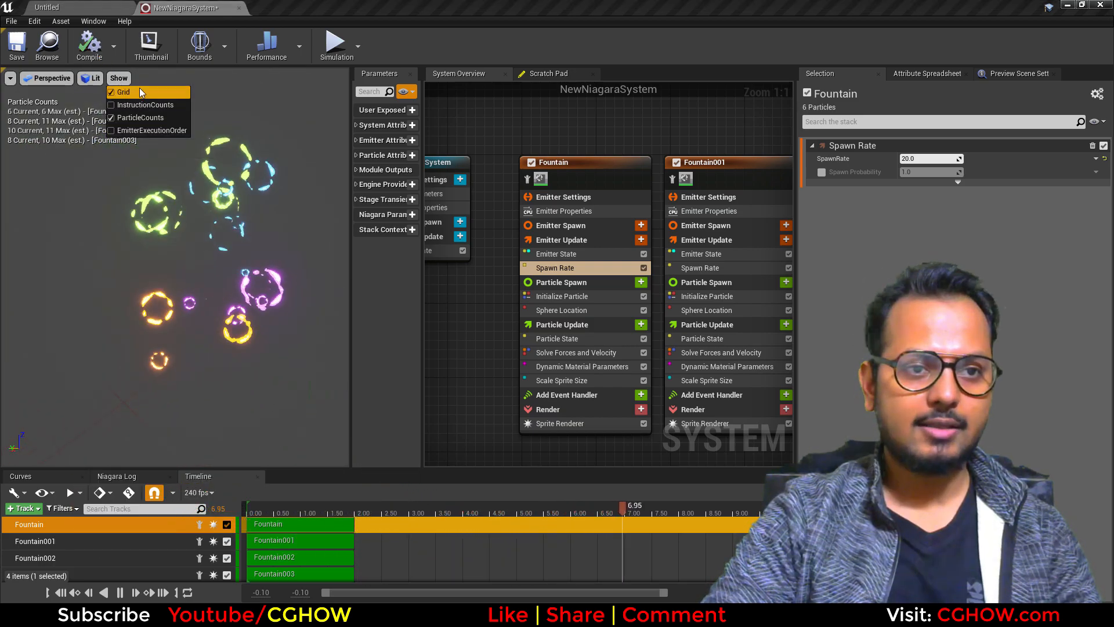
{"action": "left_click", "coordinate": [140, 91]}
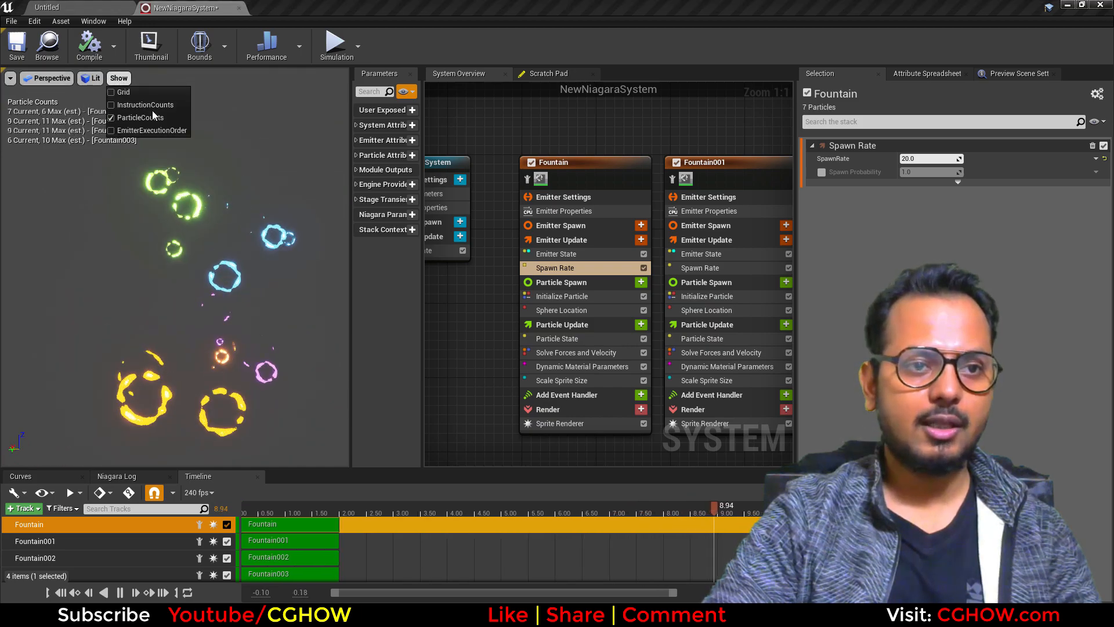
{"action": "left_click", "coordinate": [146, 118]}
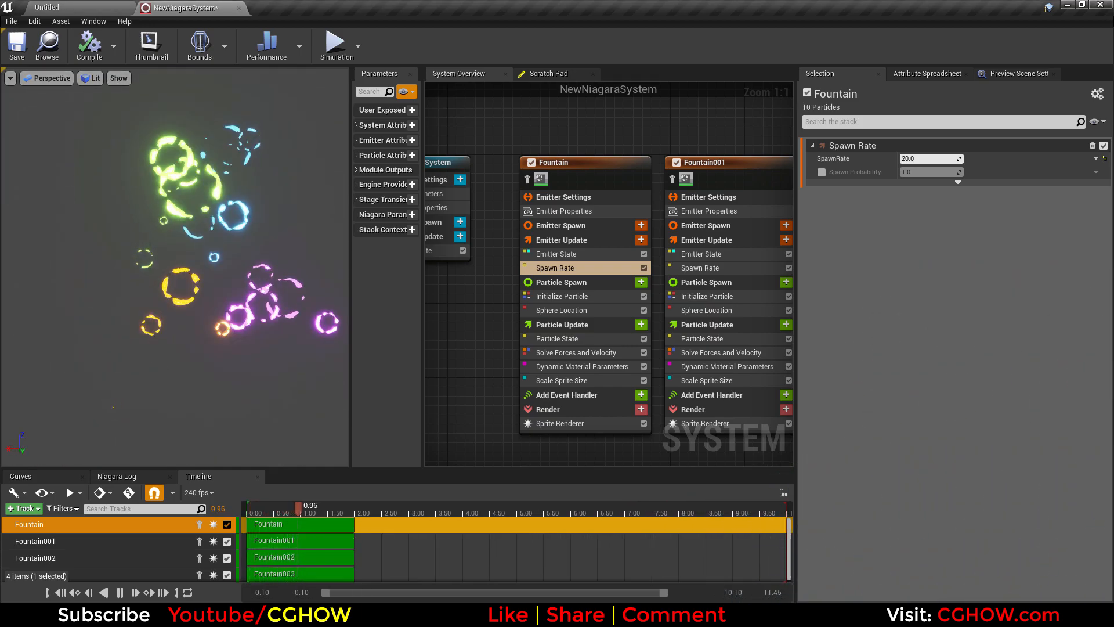